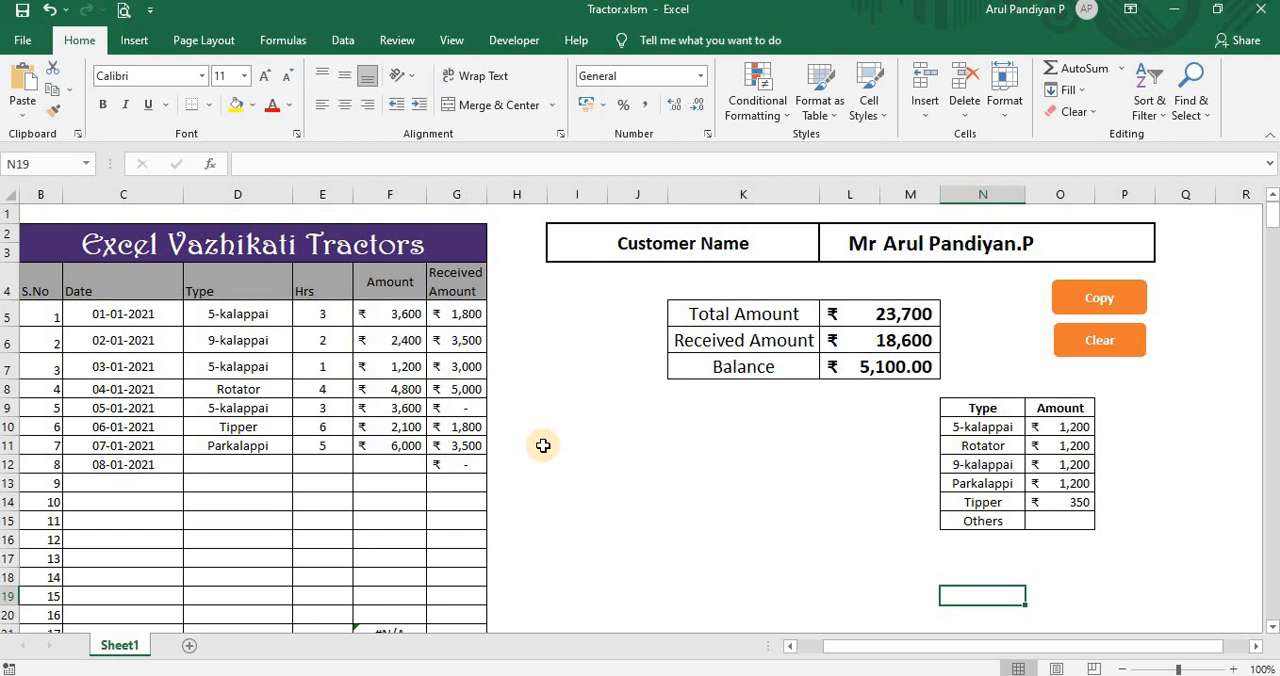
pyautogui.click(558, 445)
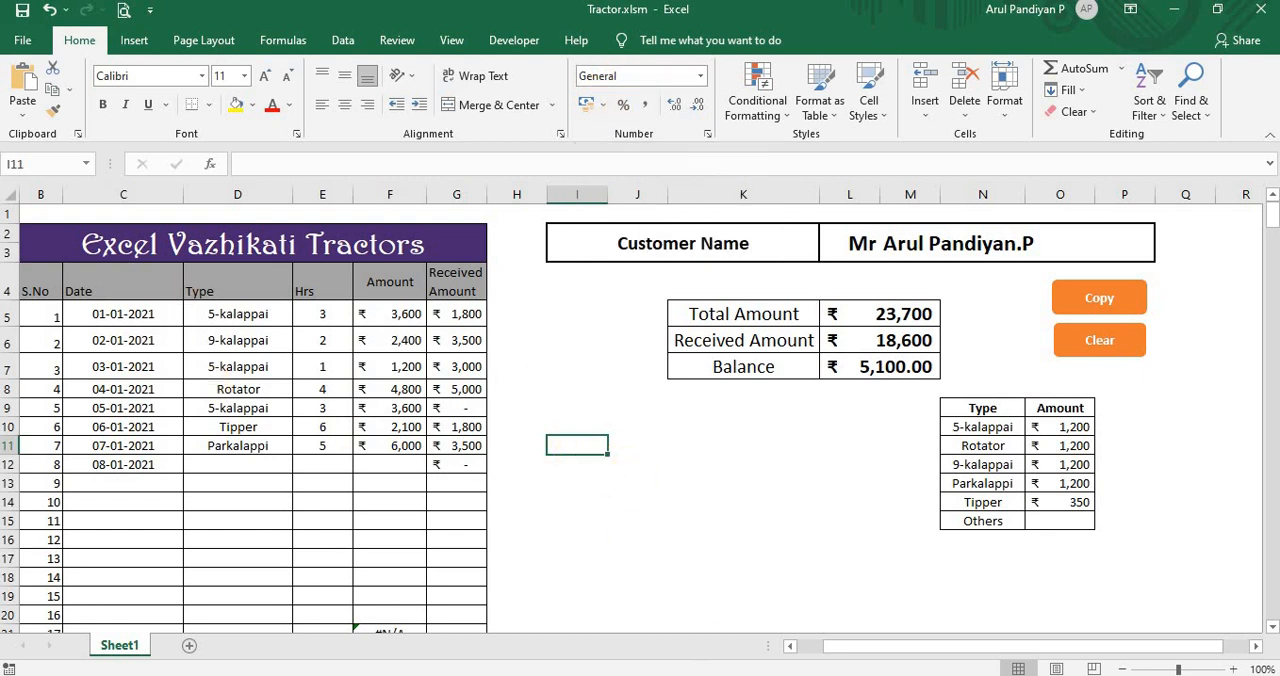
pyautogui.moveTo(925, 655); pyautogui.dragTo(880, 660)
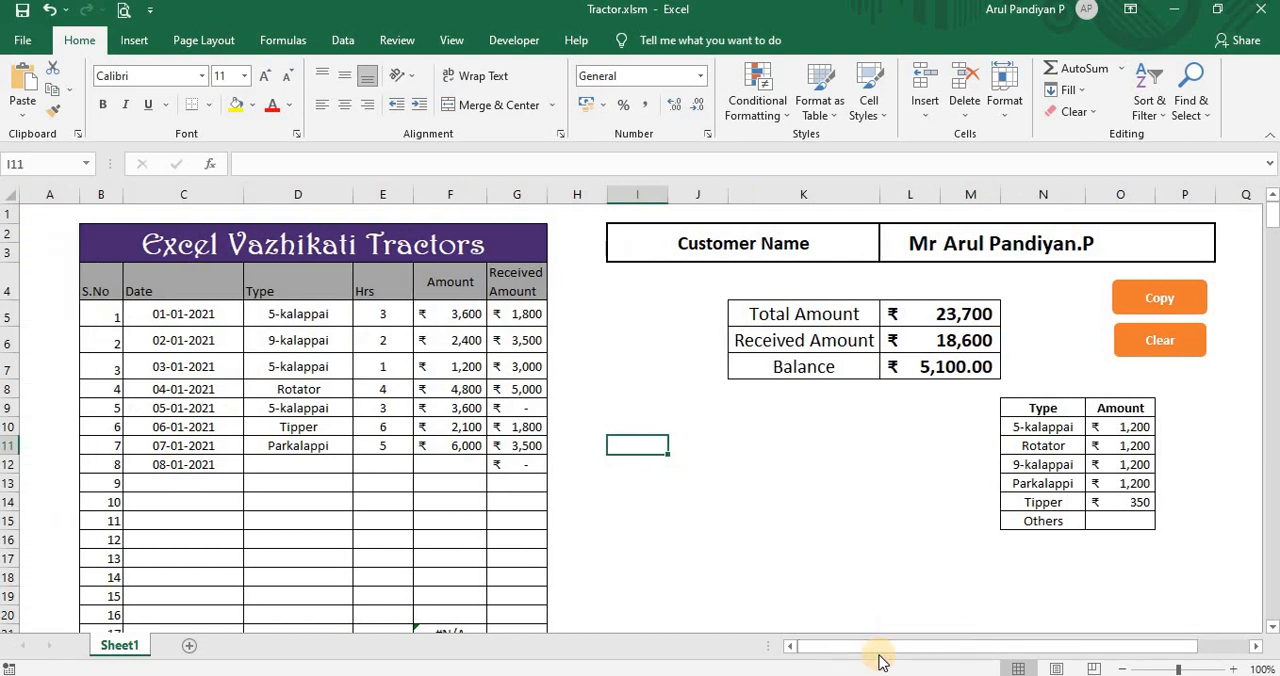
pyautogui.click(659, 517)
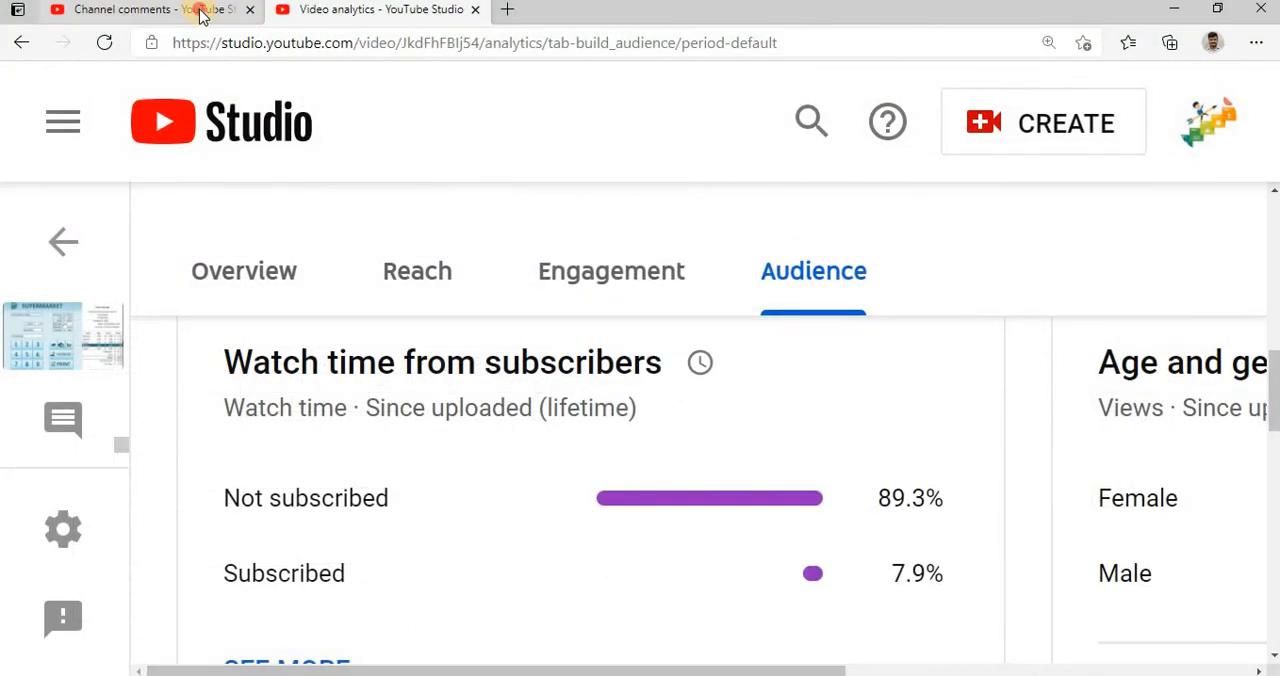
pyautogui.click(200, 10)
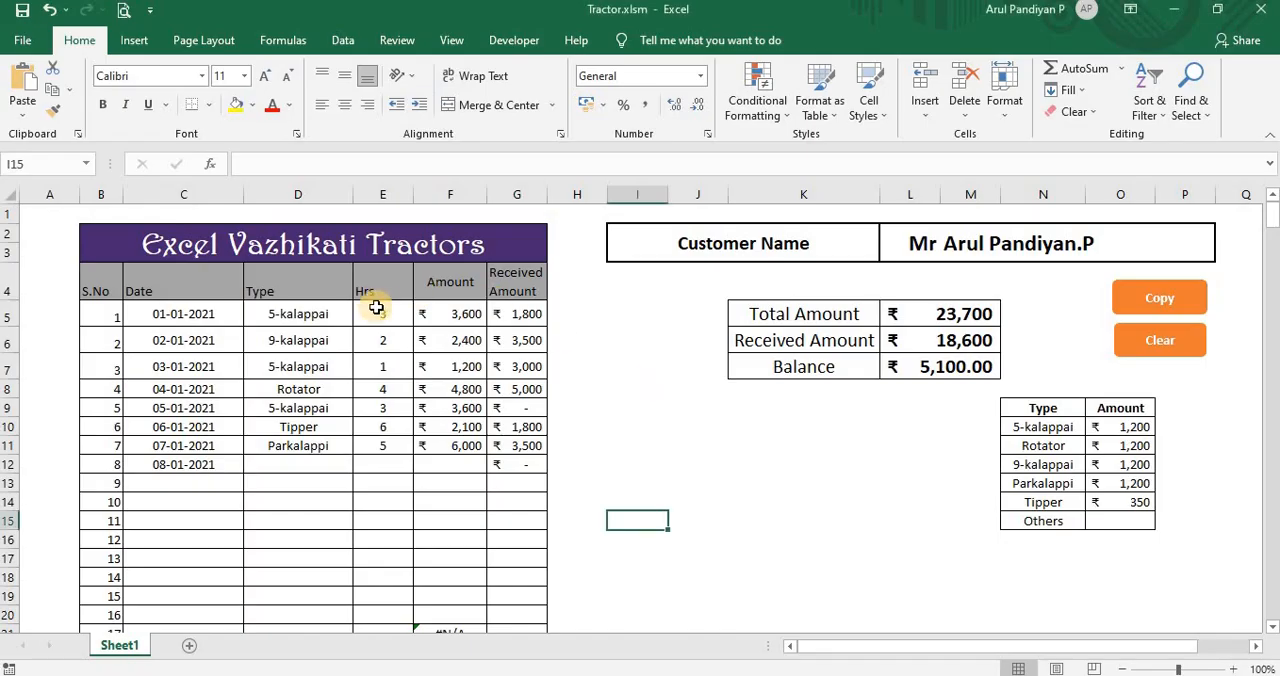
pyautogui.click(380, 312)
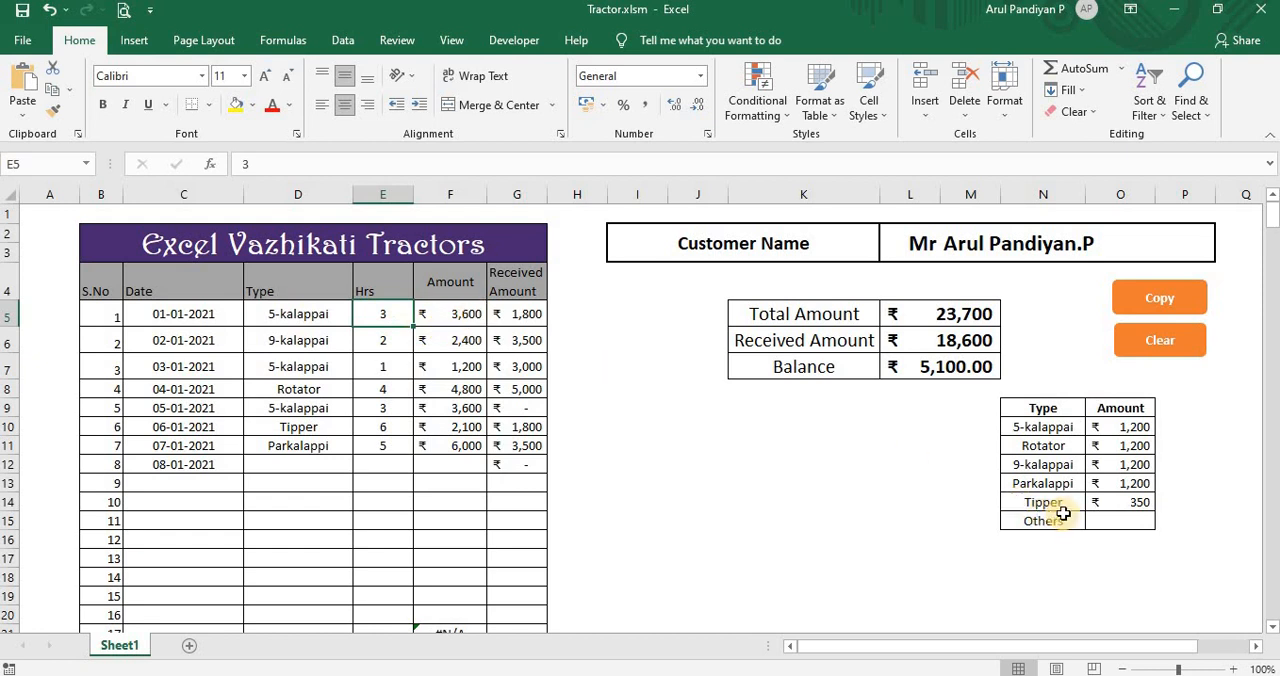
pyautogui.click(1100, 481)
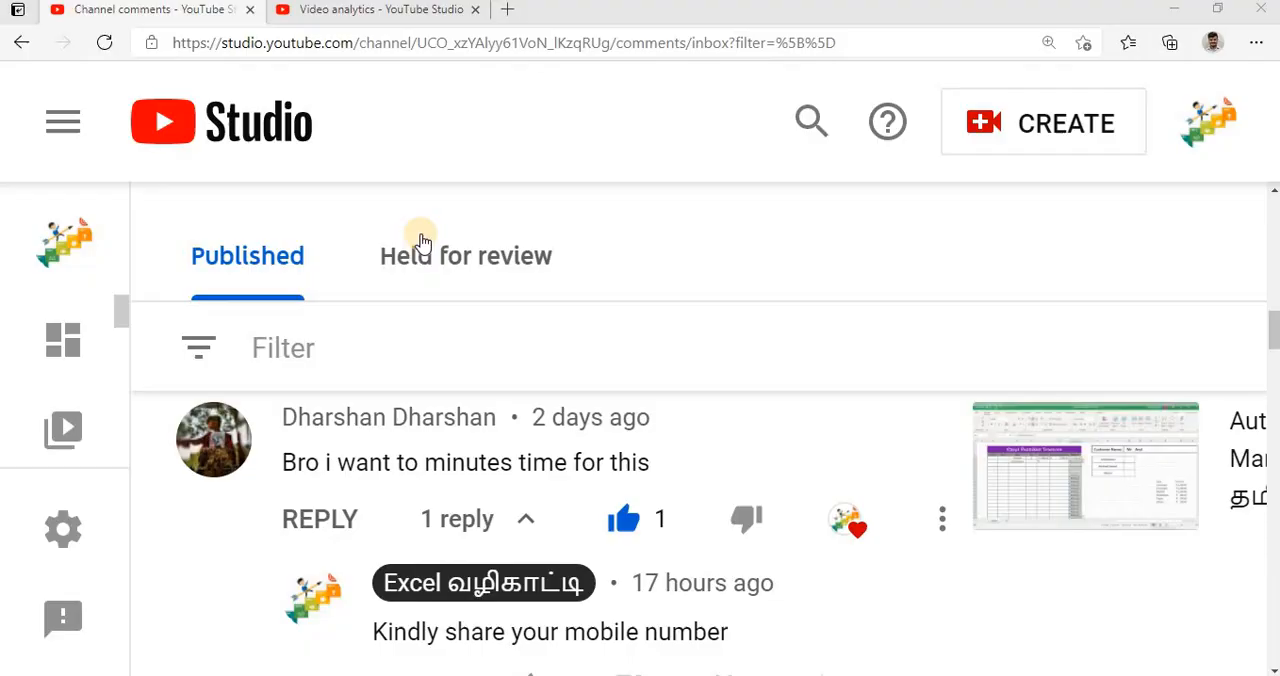
pyautogui.click(336, 23)
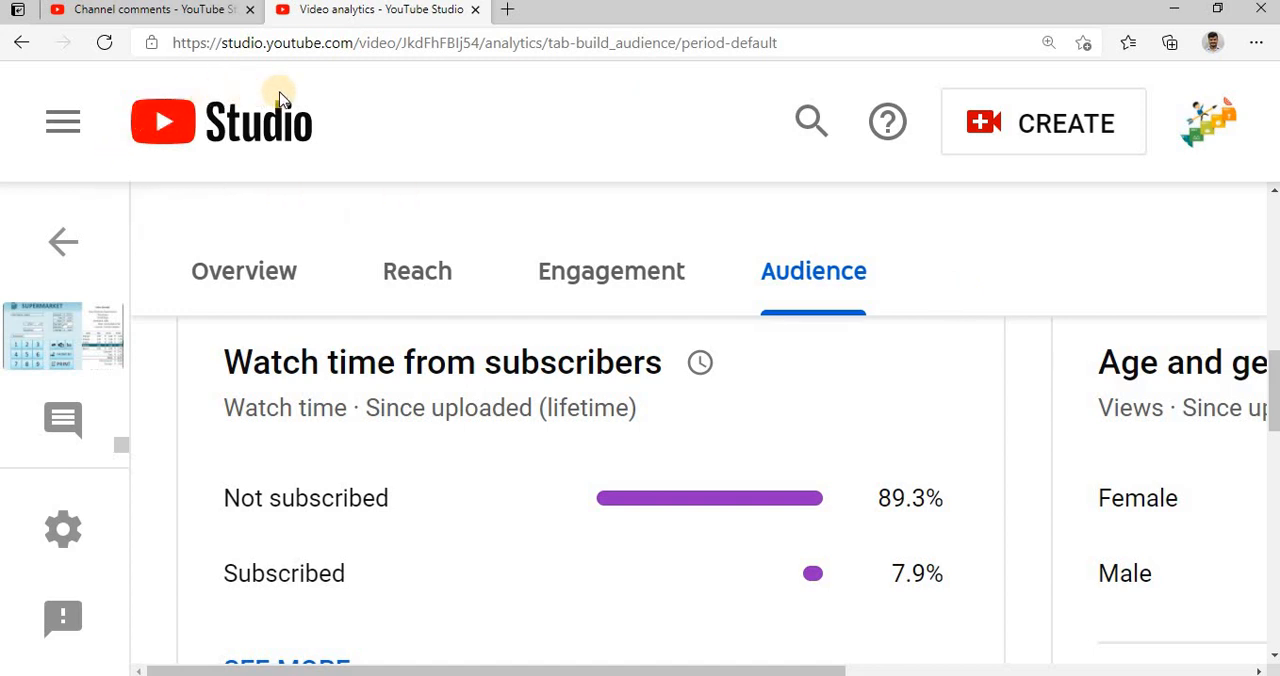
pyautogui.click(1182, 9)
pyautogui.click(718, 430)
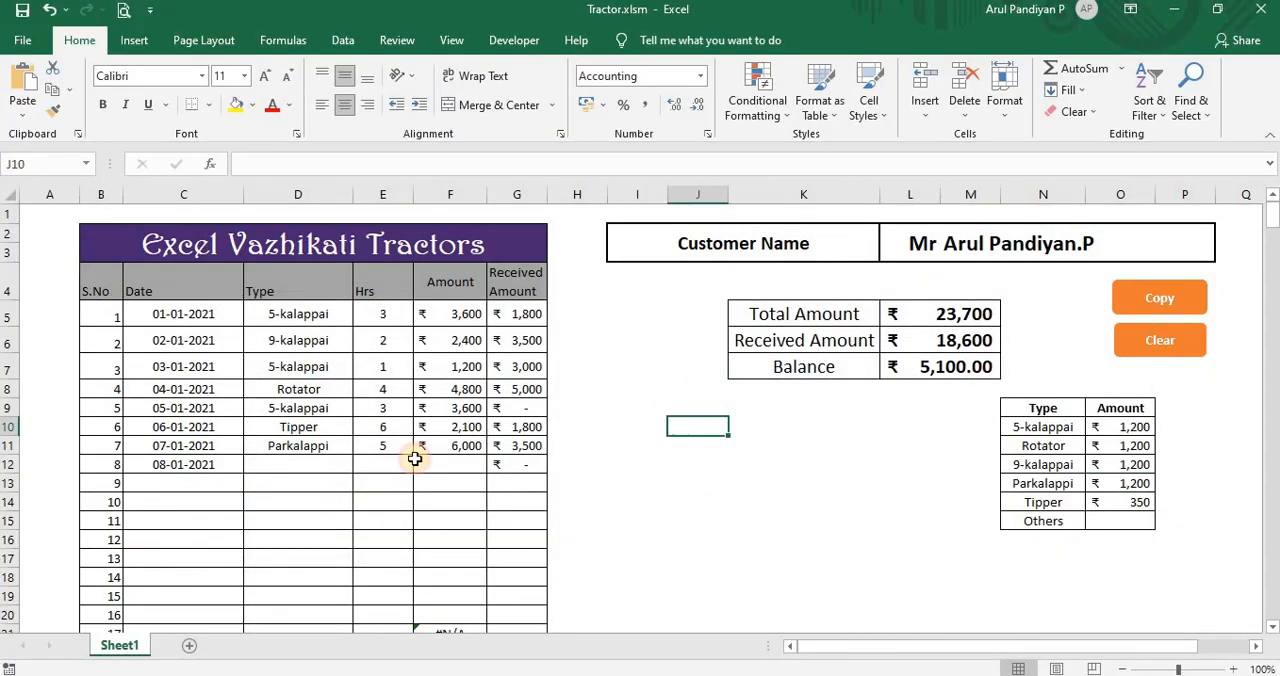
# Step: Insert a new column before the Amount column of the tractor work table and give it the header "Mins"
pyautogui.click(453, 184)
pyautogui.rightClick(453, 186)
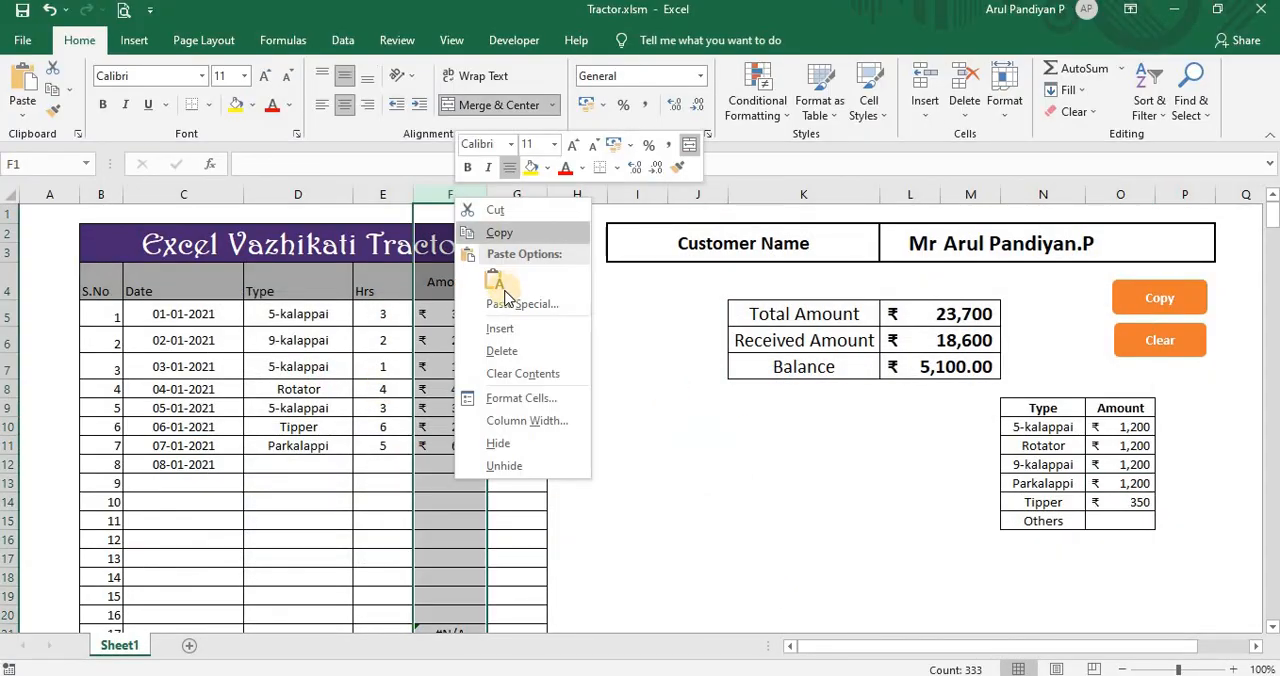
pyautogui.click(475, 328)
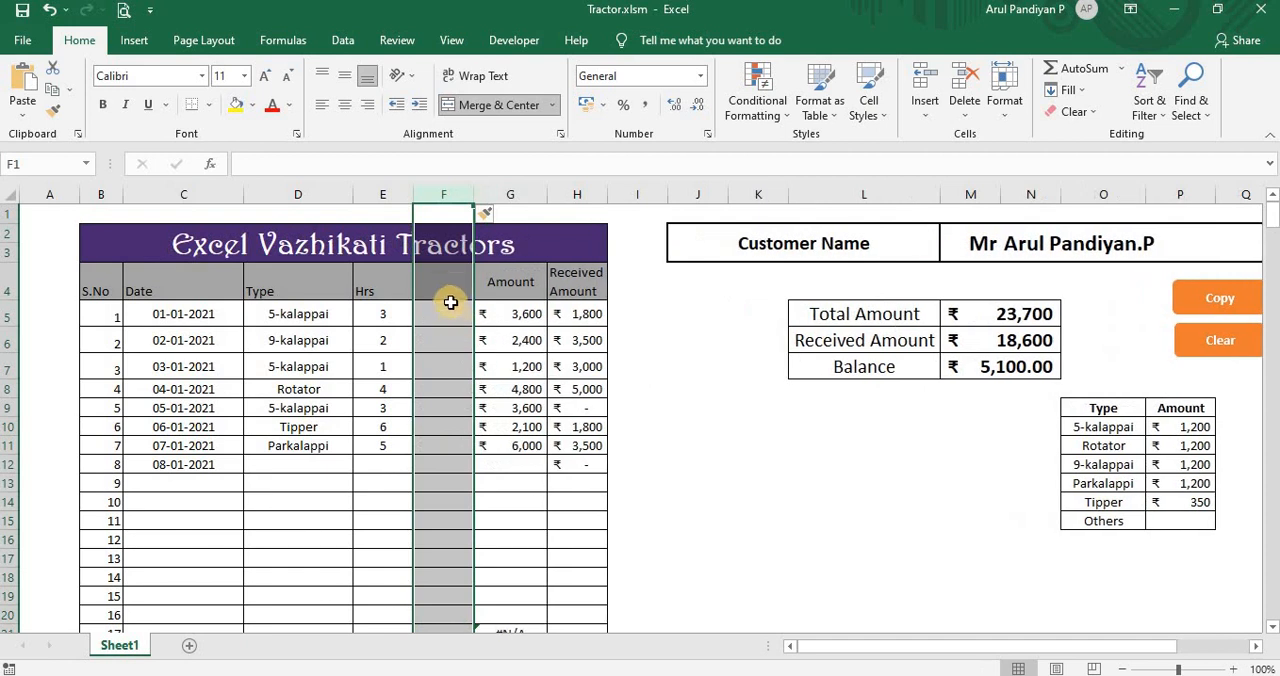
pyautogui.click(454, 293)
pyautogui.write('Min')
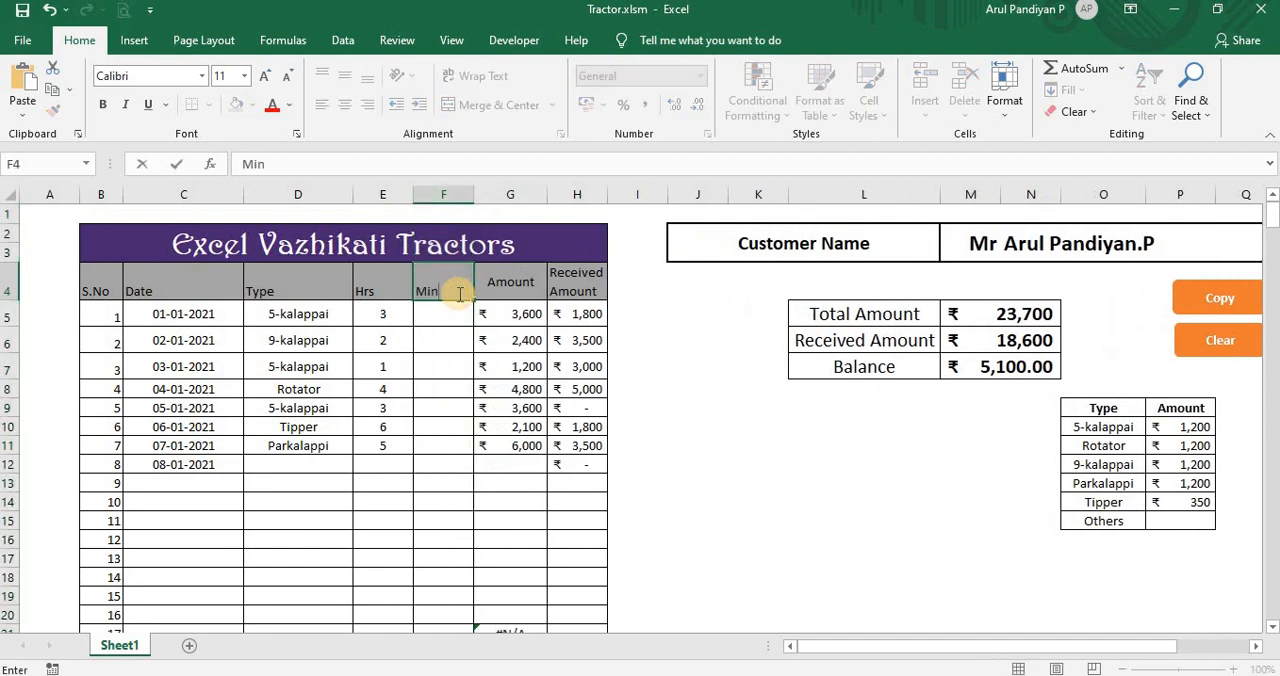
pyautogui.write('s')
pyautogui.press('Return')
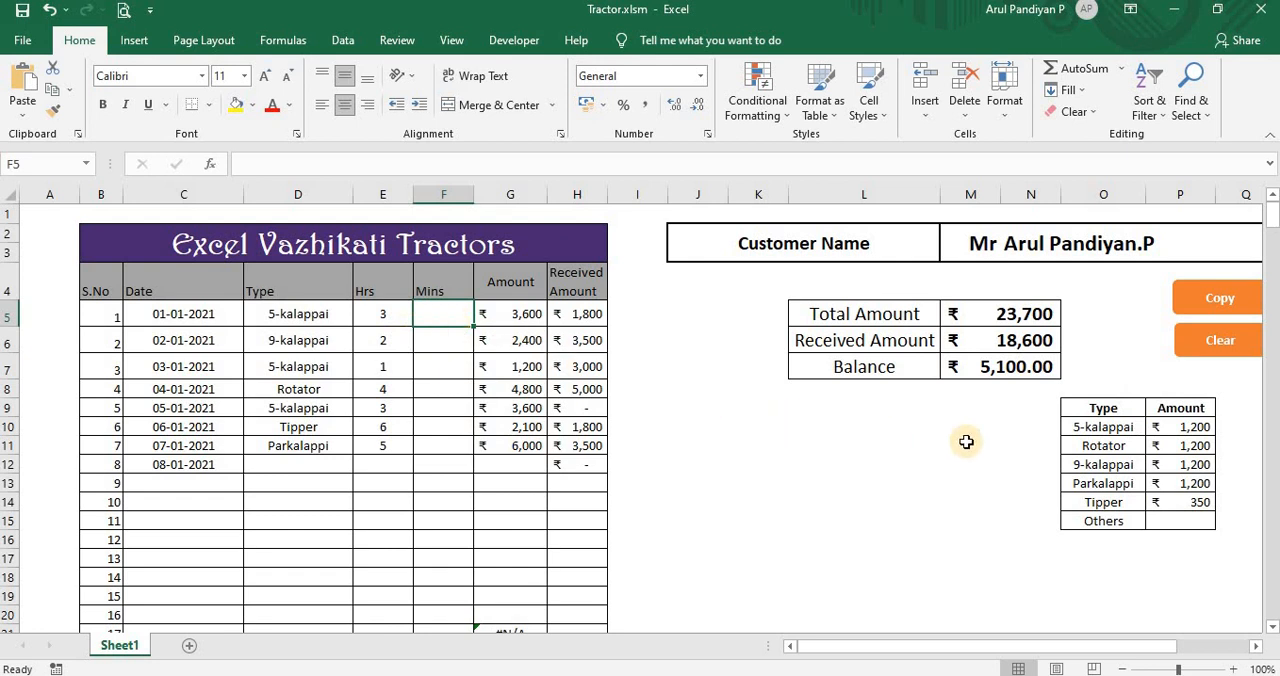
# Step: Rename the Amount header of the rate table in P9 to "Hrs Amount" and fit column P to its content
pyautogui.click(518, 312)
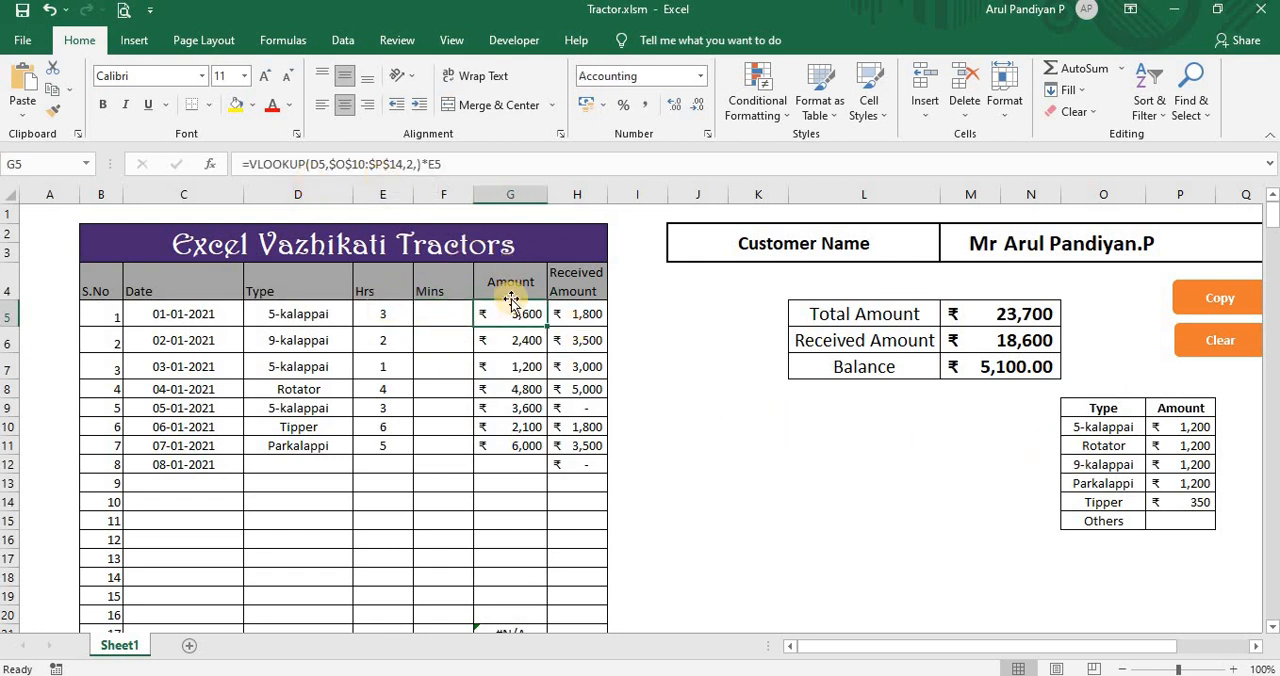
pyautogui.moveTo(1165, 655); pyautogui.dragTo(1222, 650)
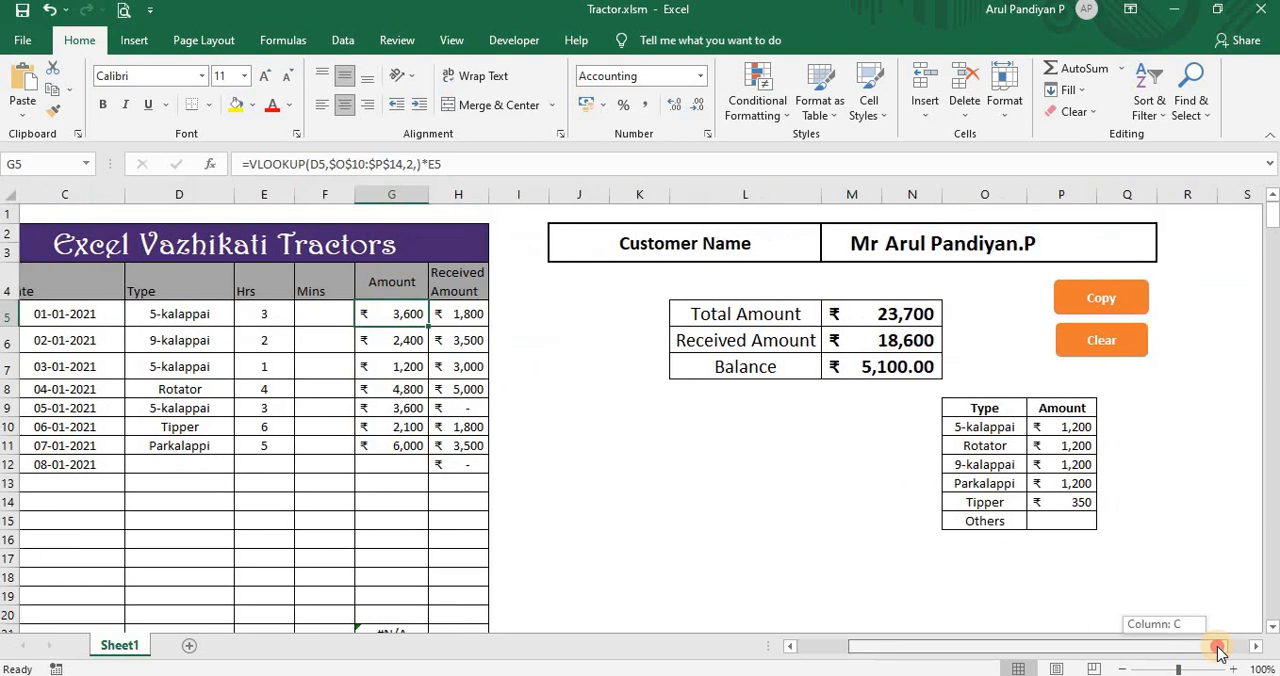
pyautogui.click(1068, 408)
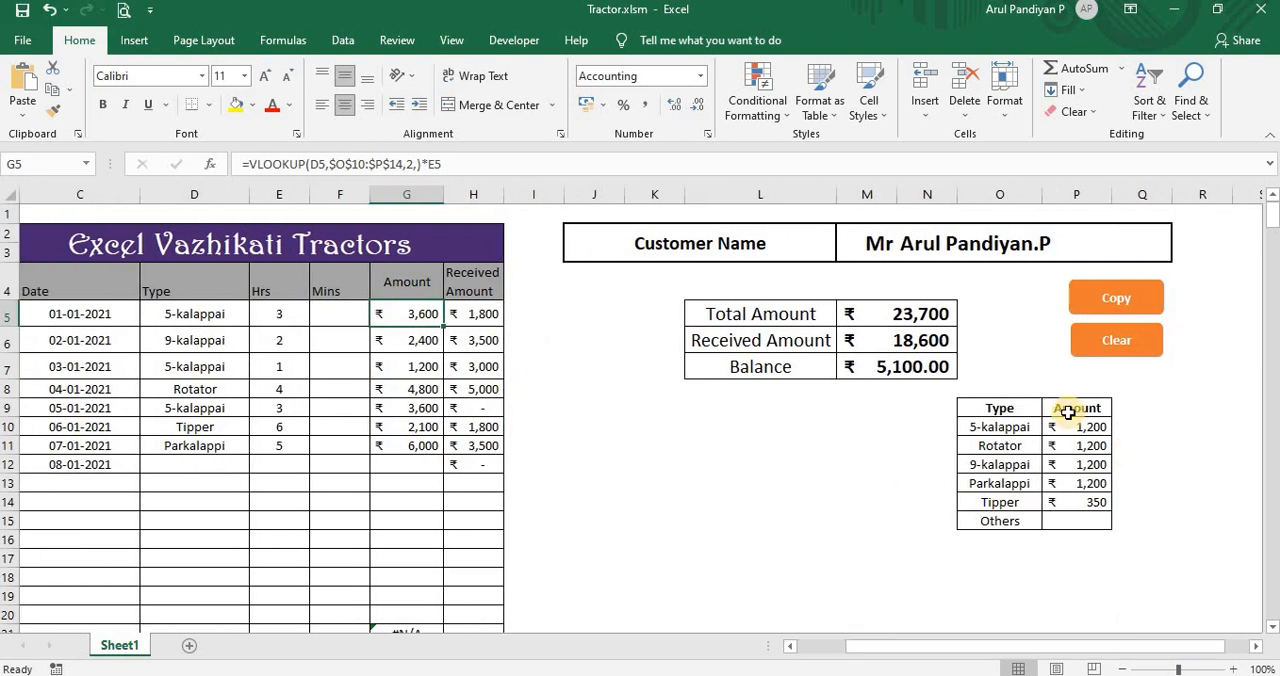
pyautogui.click(242, 164)
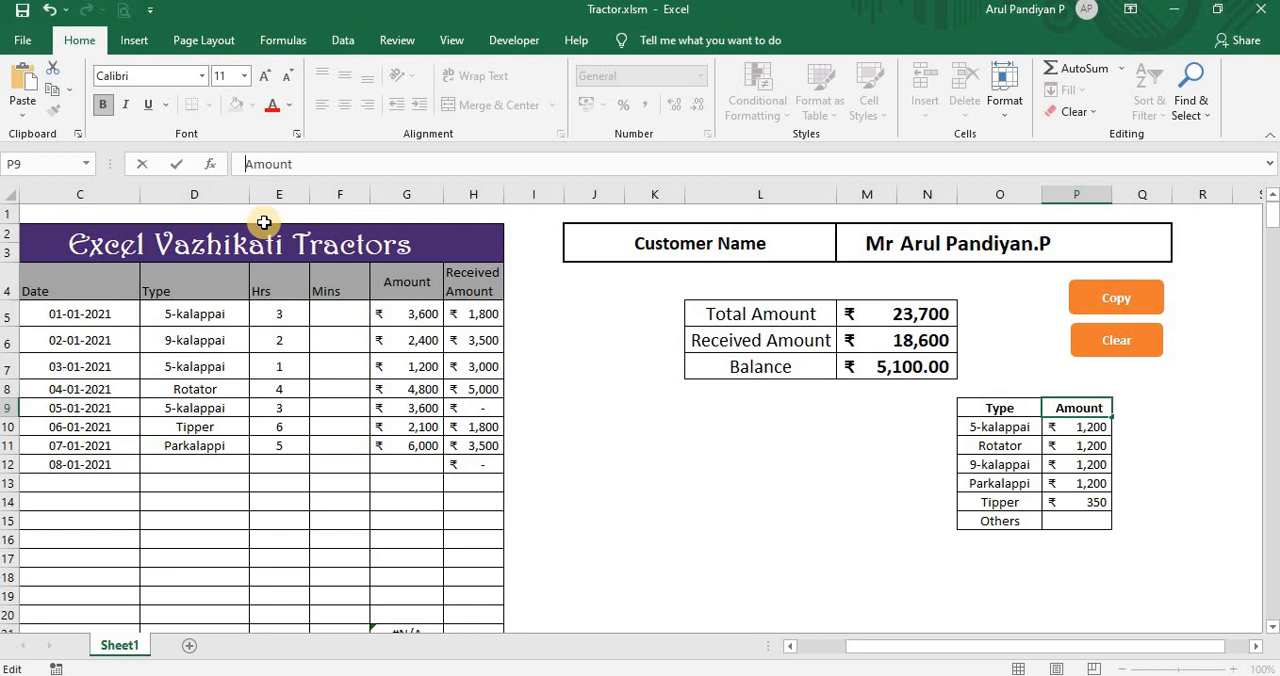
pyautogui.write('Hrs')
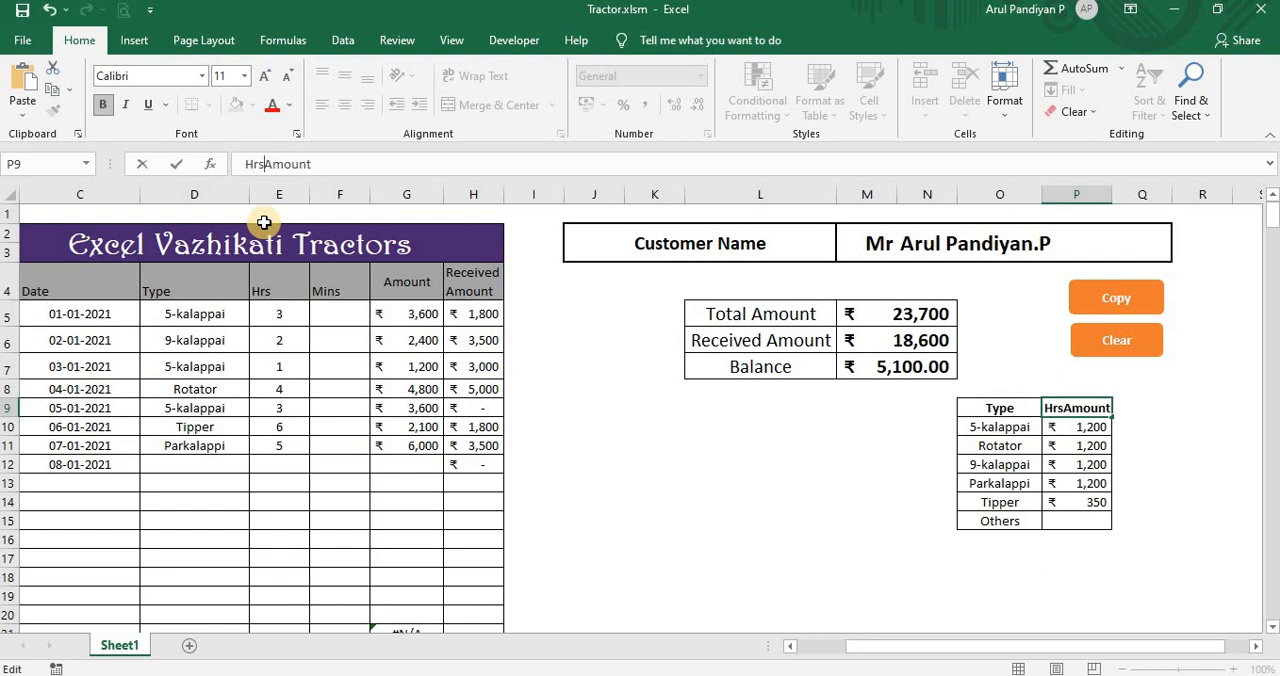
pyautogui.press('Return')
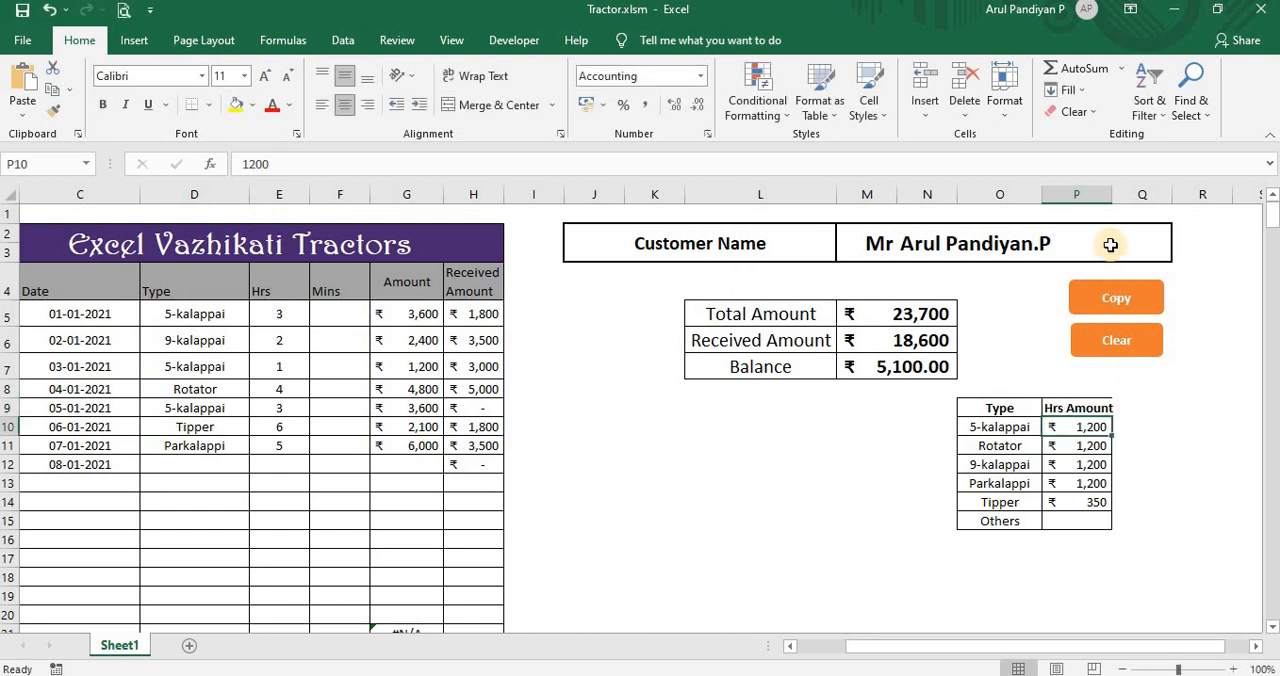
pyautogui.doubleClick(1110, 193)
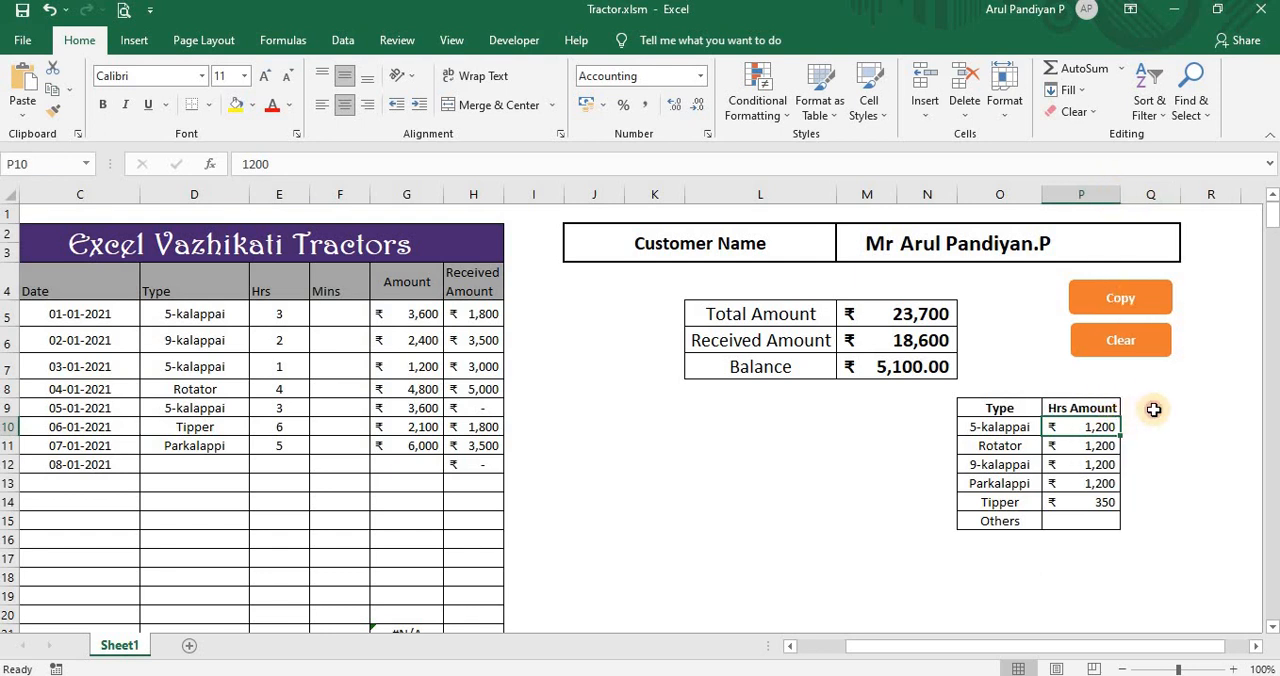
# Step: Add the header "Mins amount" in Q9, beside the hourly rates of the rate table
pyautogui.click(1155, 410)
pyautogui.write('Mins')
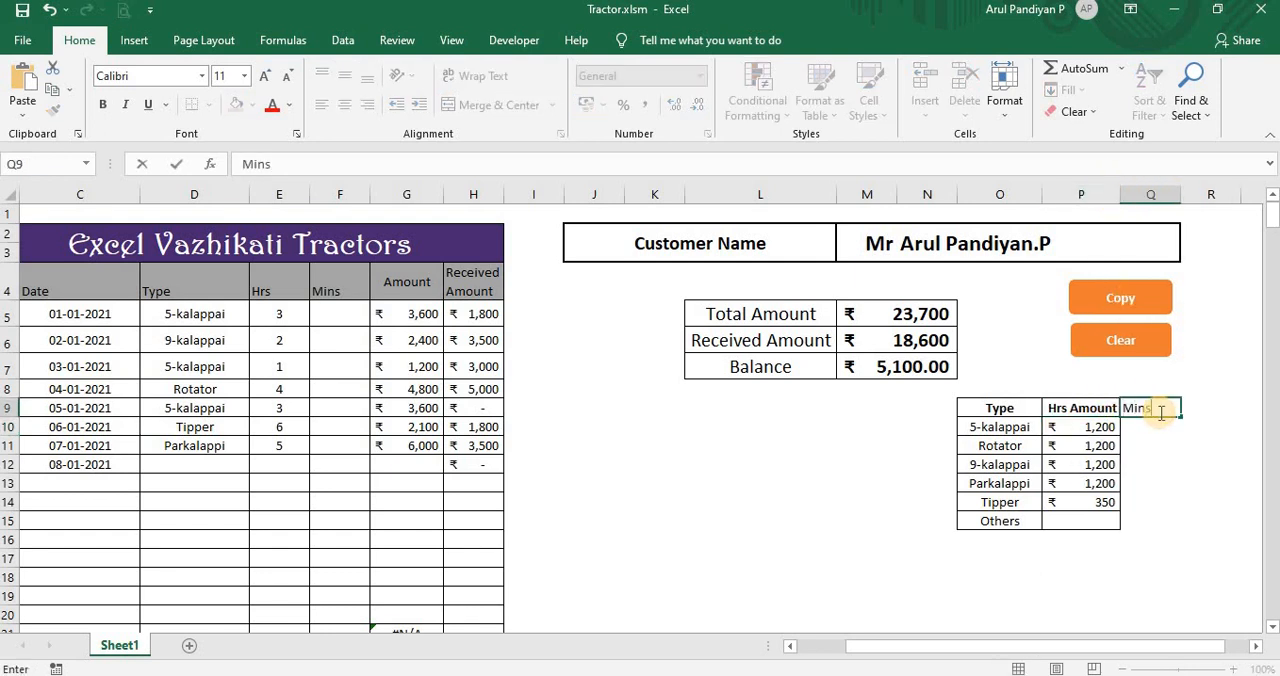
pyautogui.write(' amount')
pyautogui.press('Return')
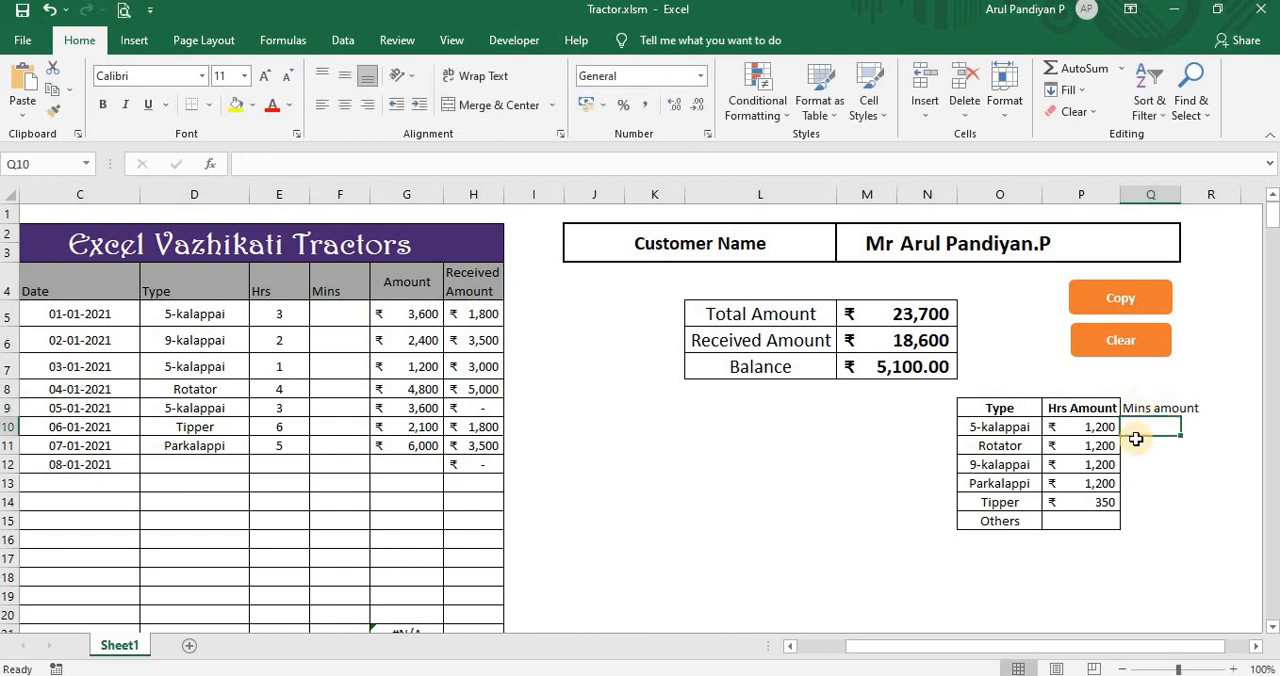
# Step: Calculate the per-minute rate in Q10 with =P10/60 and fill the formula down to Q15
pyautogui.write('=')
pyautogui.click(1106, 427)
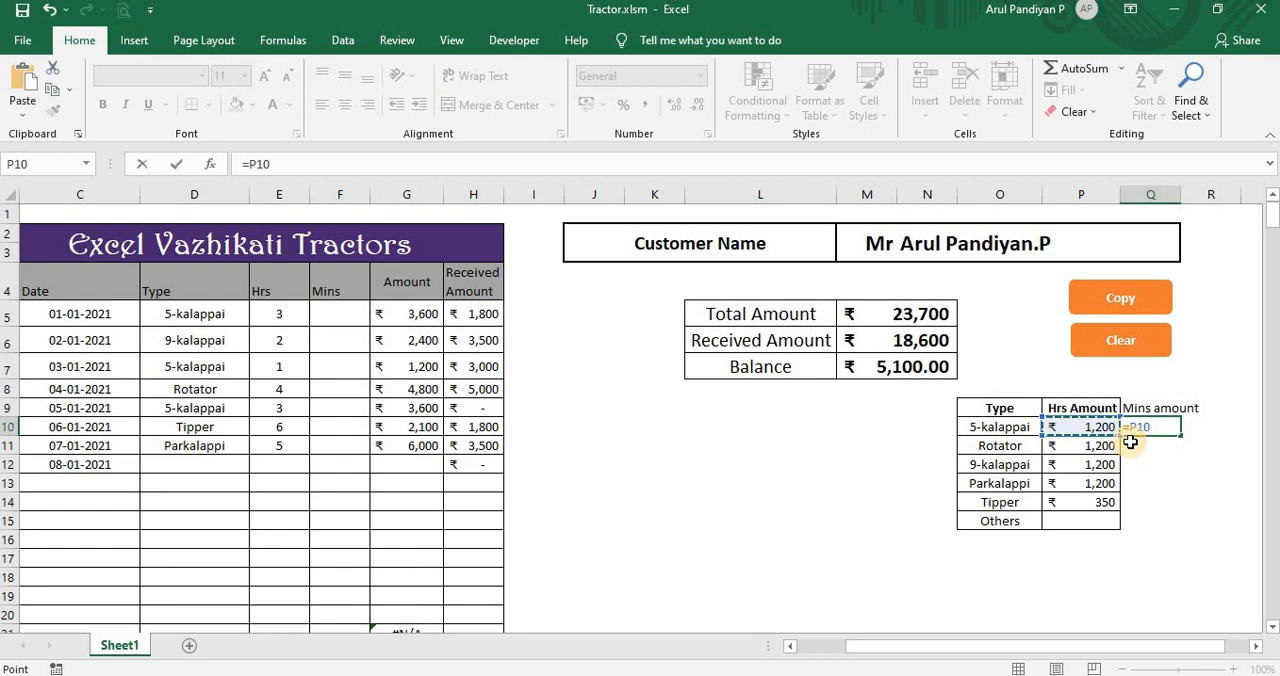
pyautogui.write('/60')
pyautogui.click(1131, 429)
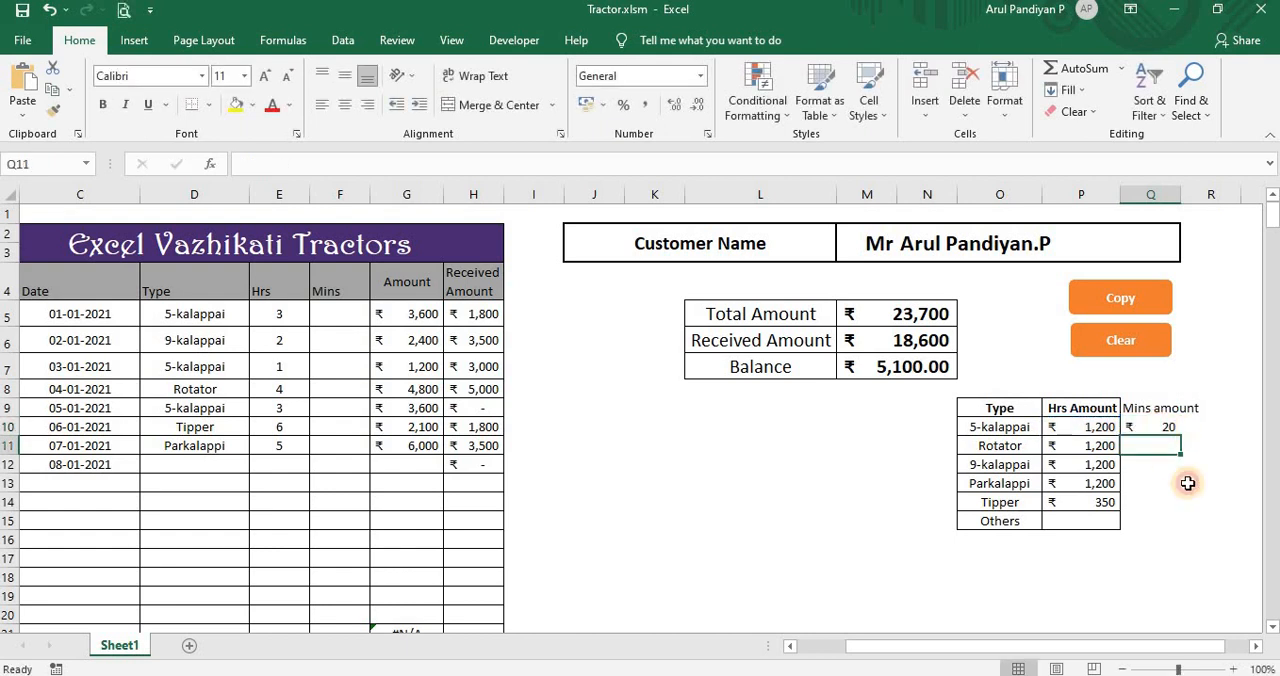
pyautogui.moveTo(1181, 439); pyautogui.dragTo(1166, 522)
# Step: Centre the contents of P9:Q15 horizontally and align them vertically to the bottom of the cells
pyautogui.click(1099, 412)
pyautogui.moveTo(1137, 467); pyautogui.dragTo(1157, 516)
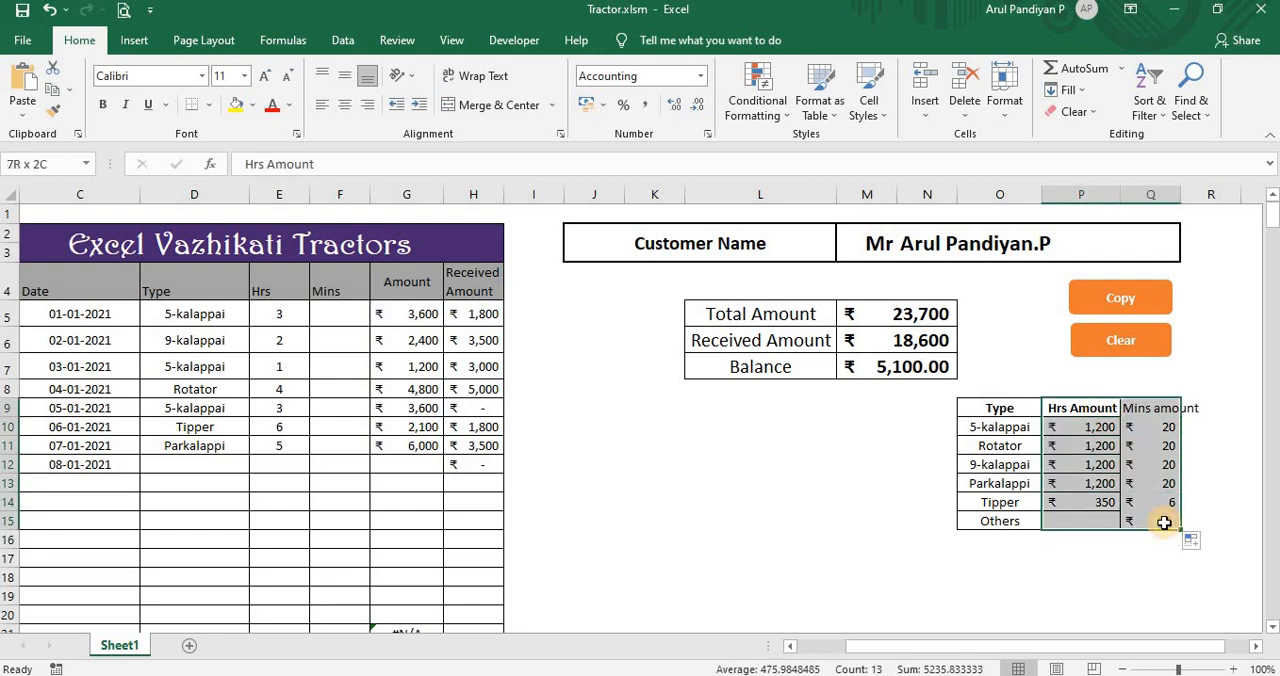
pyautogui.click(344, 105)
pyautogui.click(344, 105)
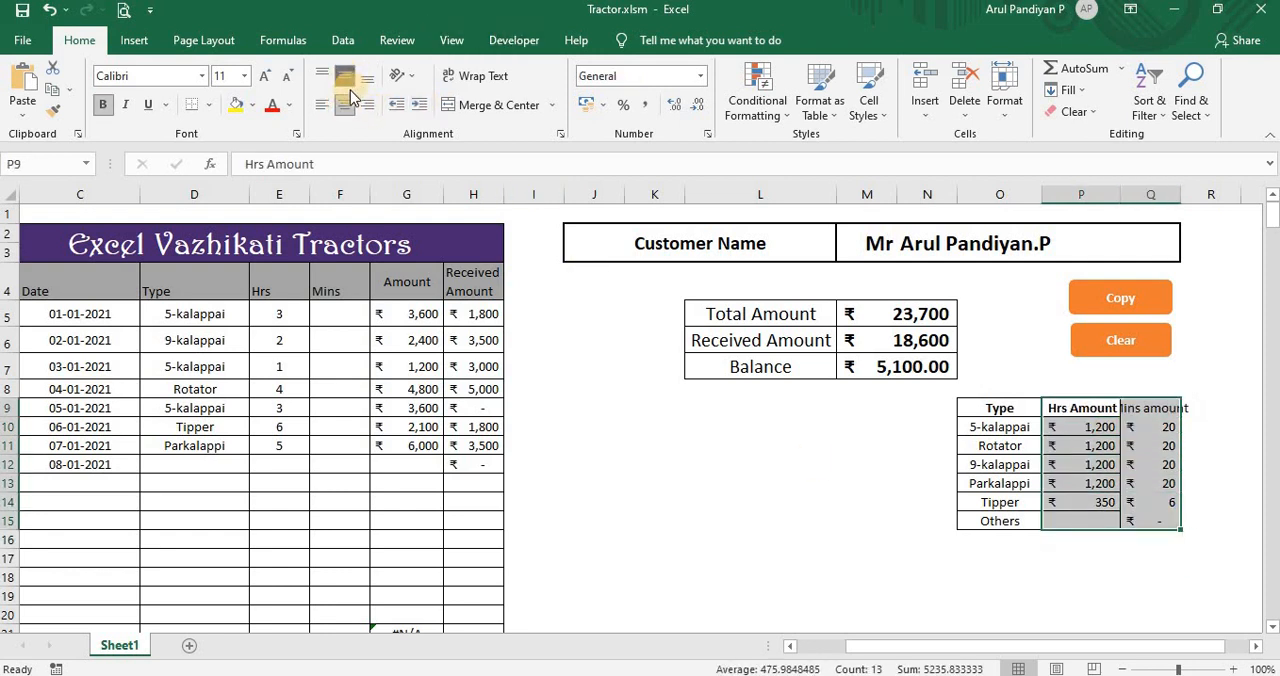
pyautogui.click(344, 76)
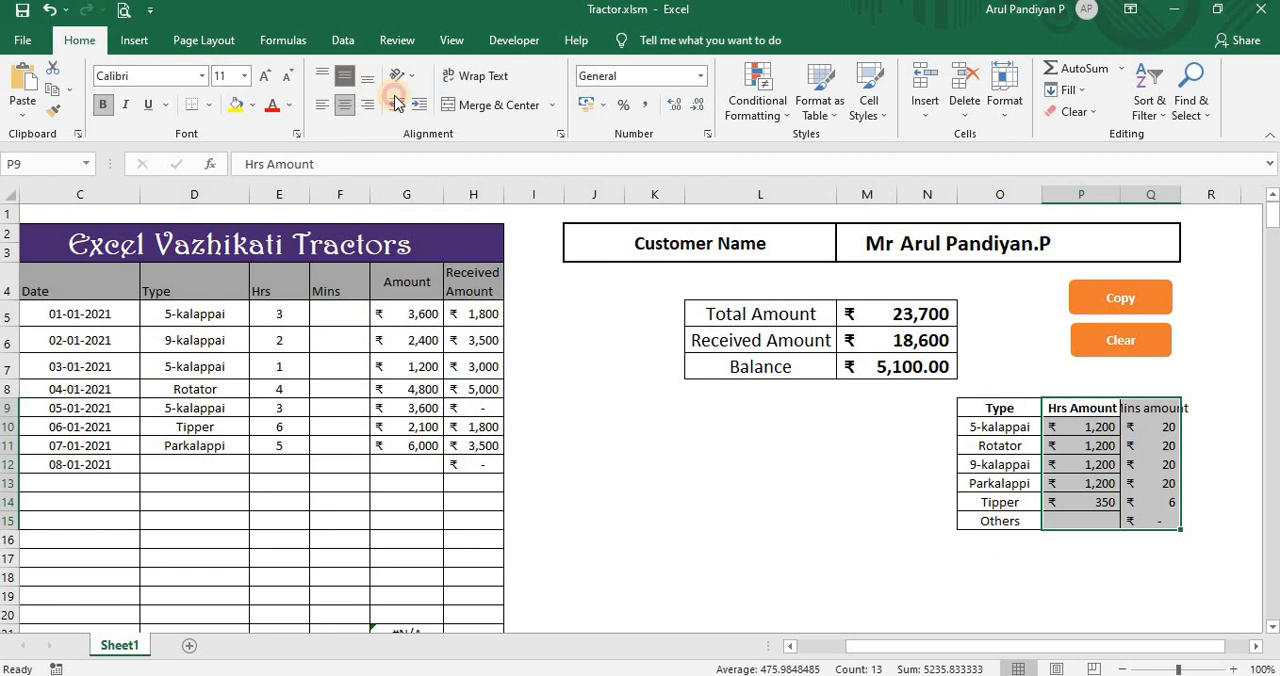
# Step: Apply all borders to P9:Q15 and fit column Q to the width of its content
pyautogui.click(213, 105)
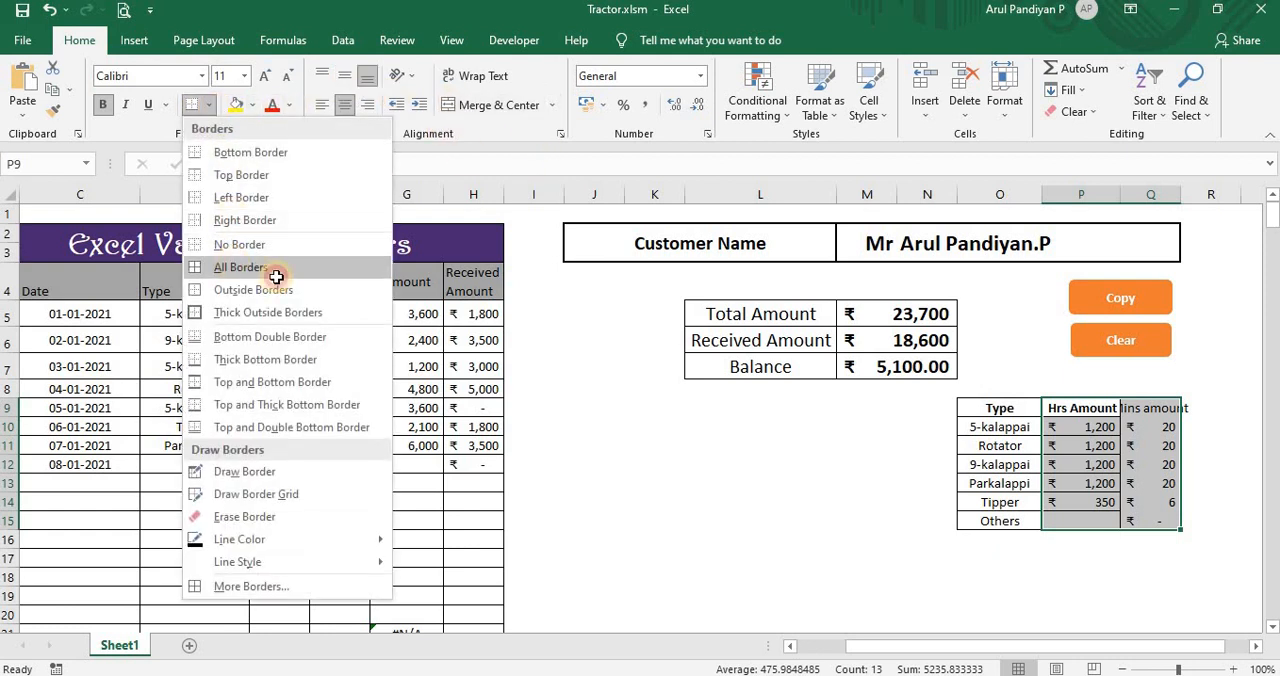
pyautogui.click(244, 267)
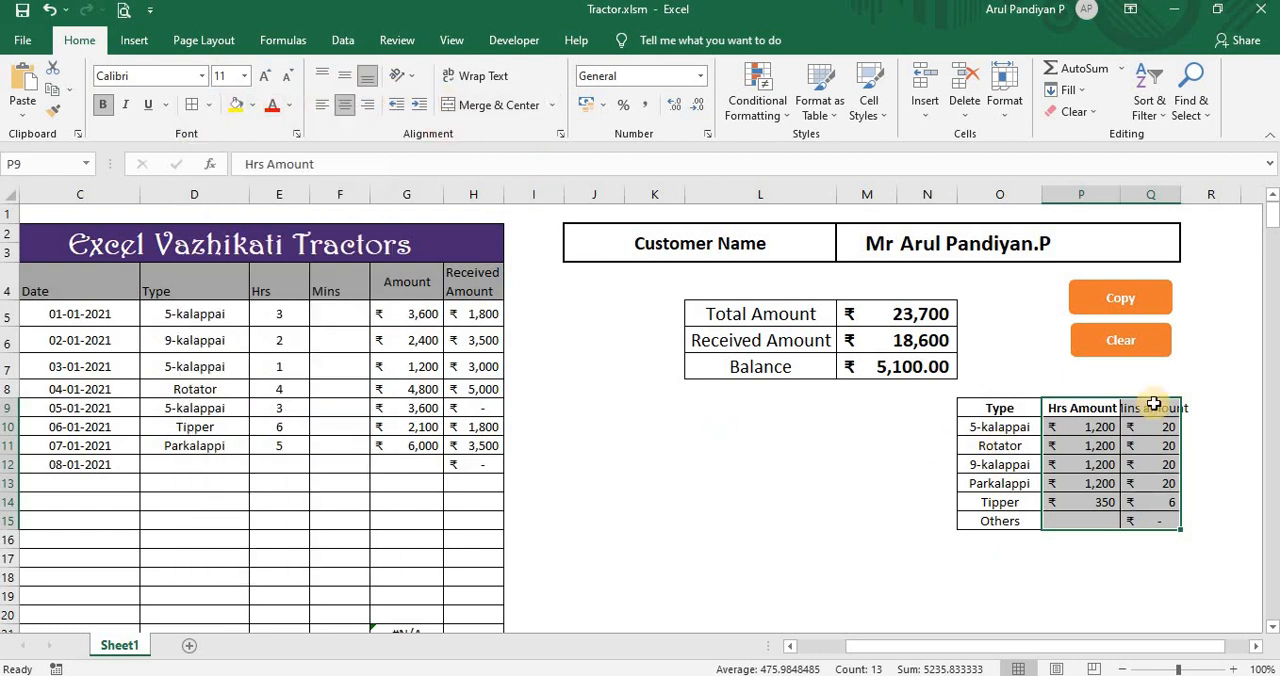
pyautogui.doubleClick(1183, 198)
pyautogui.click(1098, 502)
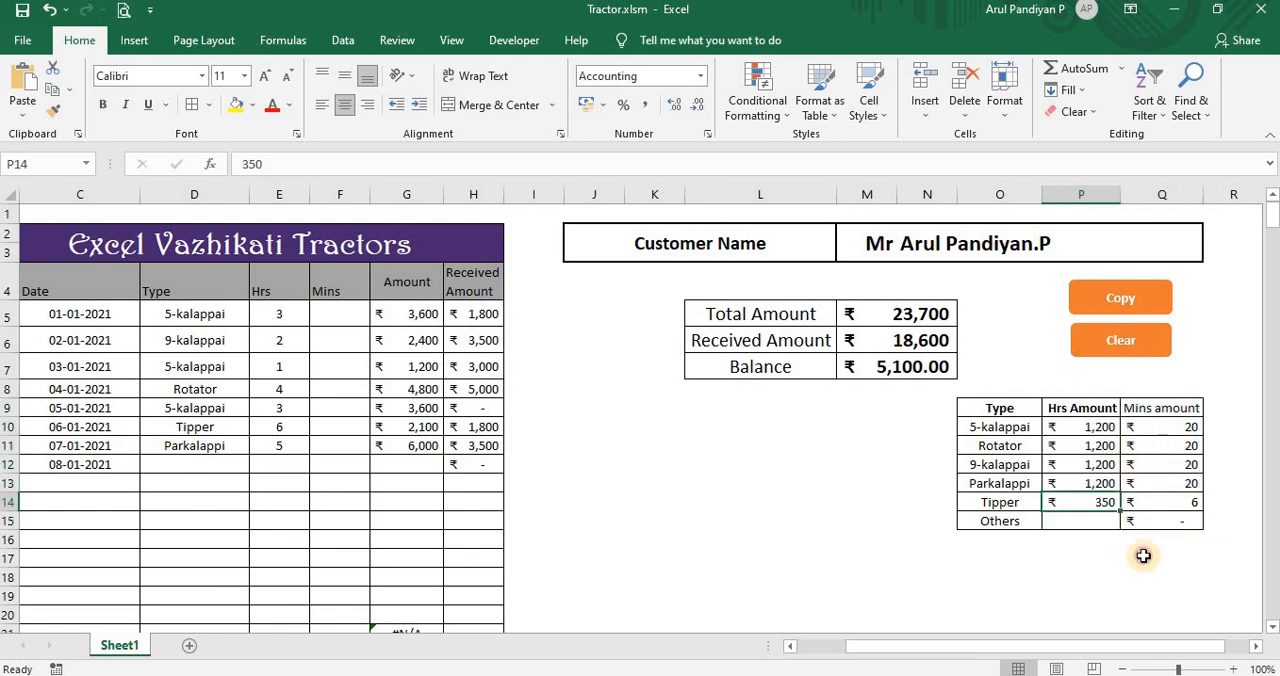
pyautogui.click(1162, 428)
# Step: Enter 10 minutes in the Mins column for the first work entry, cell F5
pyautogui.moveTo(1129, 649); pyautogui.dragTo(1040, 648)
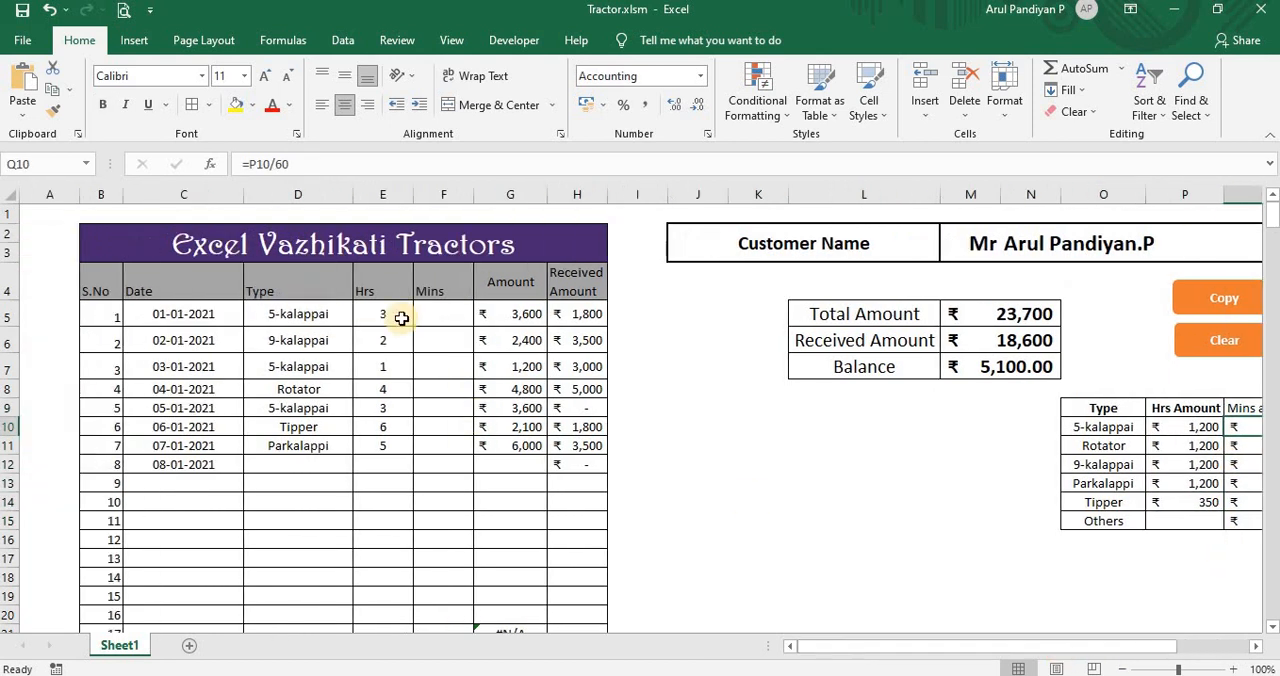
pyautogui.click(438, 314)
pyautogui.write('10')
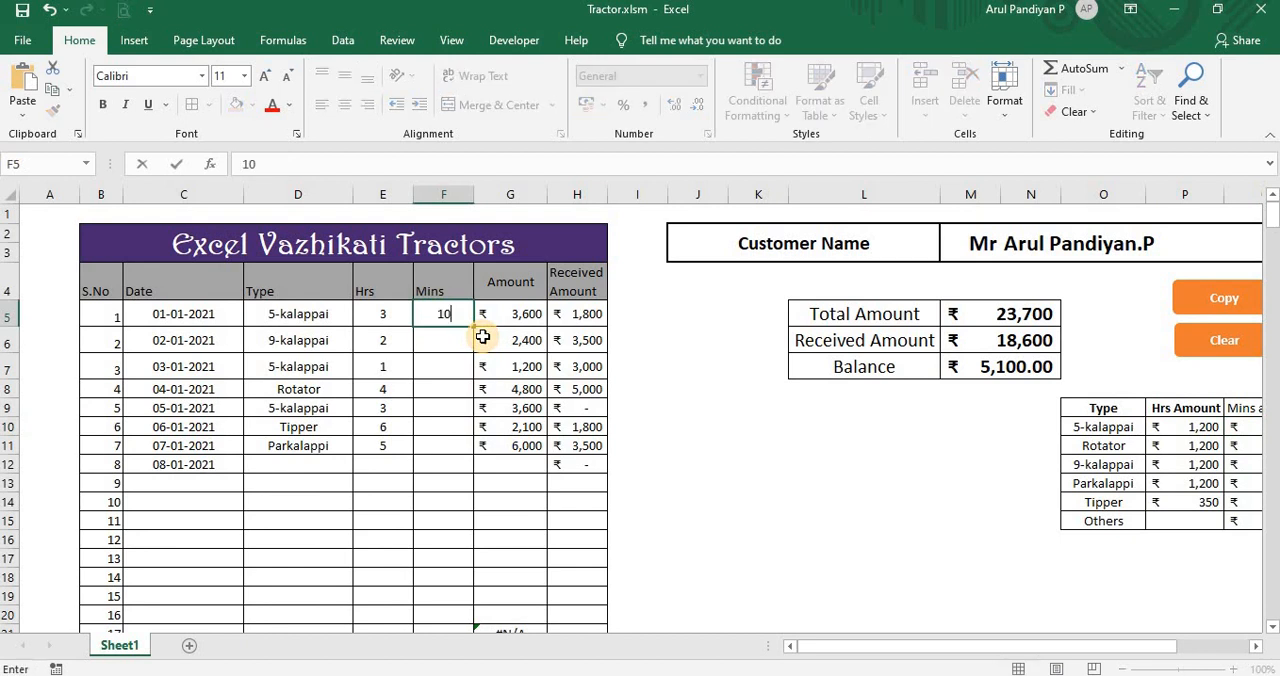
pyautogui.press('Return')
# Step: Replace the Amount formula in G5 with the start of an IF that tests hours, =IF(E5<>"",
pyautogui.click(540, 318)
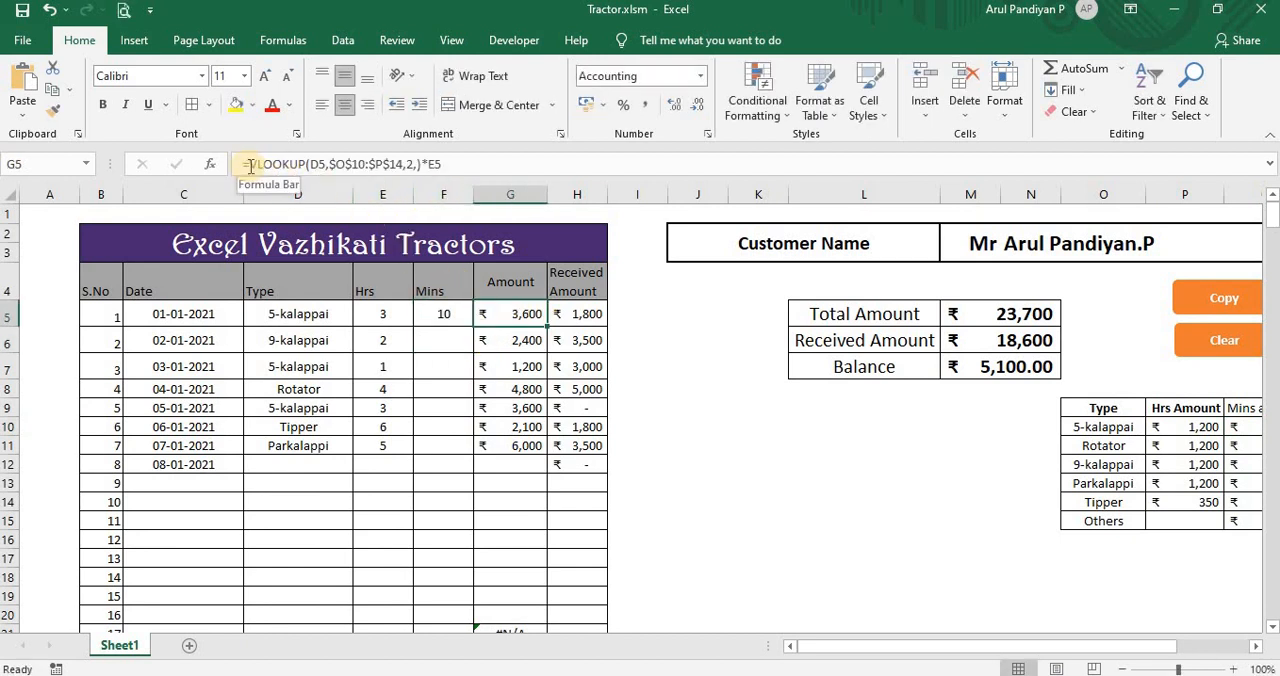
pyautogui.moveTo(250, 166); pyautogui.dragTo(491, 177)
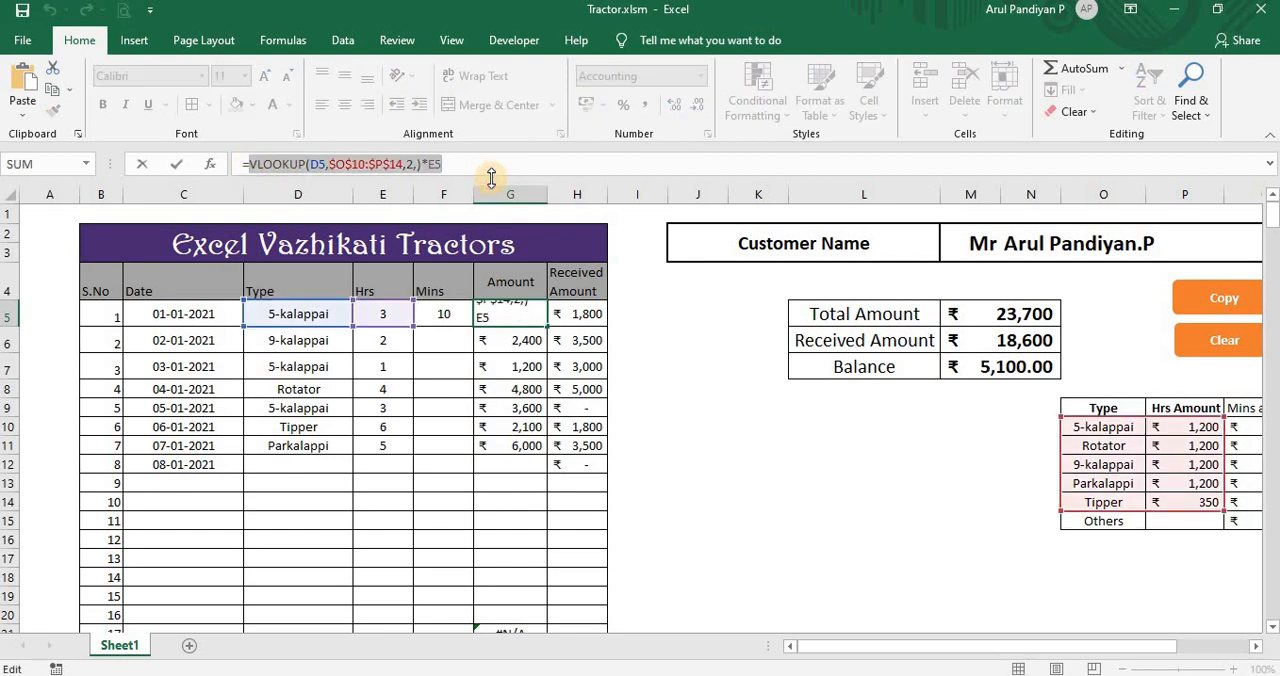
pyautogui.press('BackSpace')
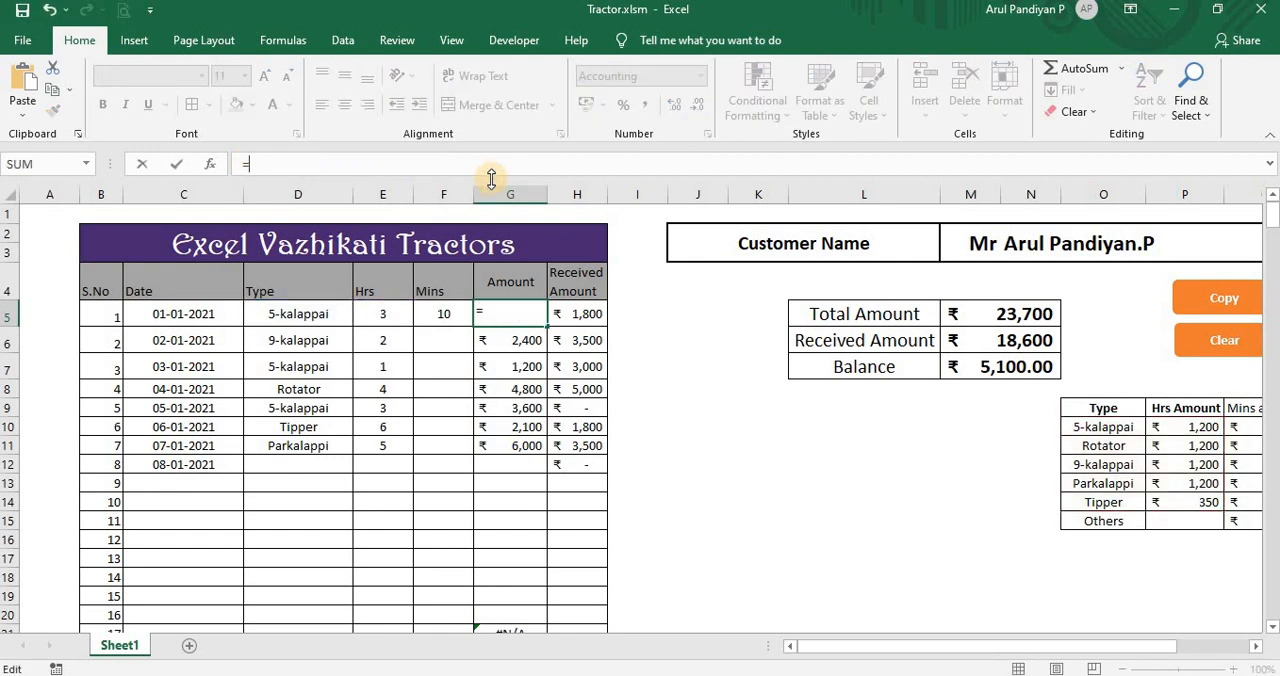
pyautogui.write('if')
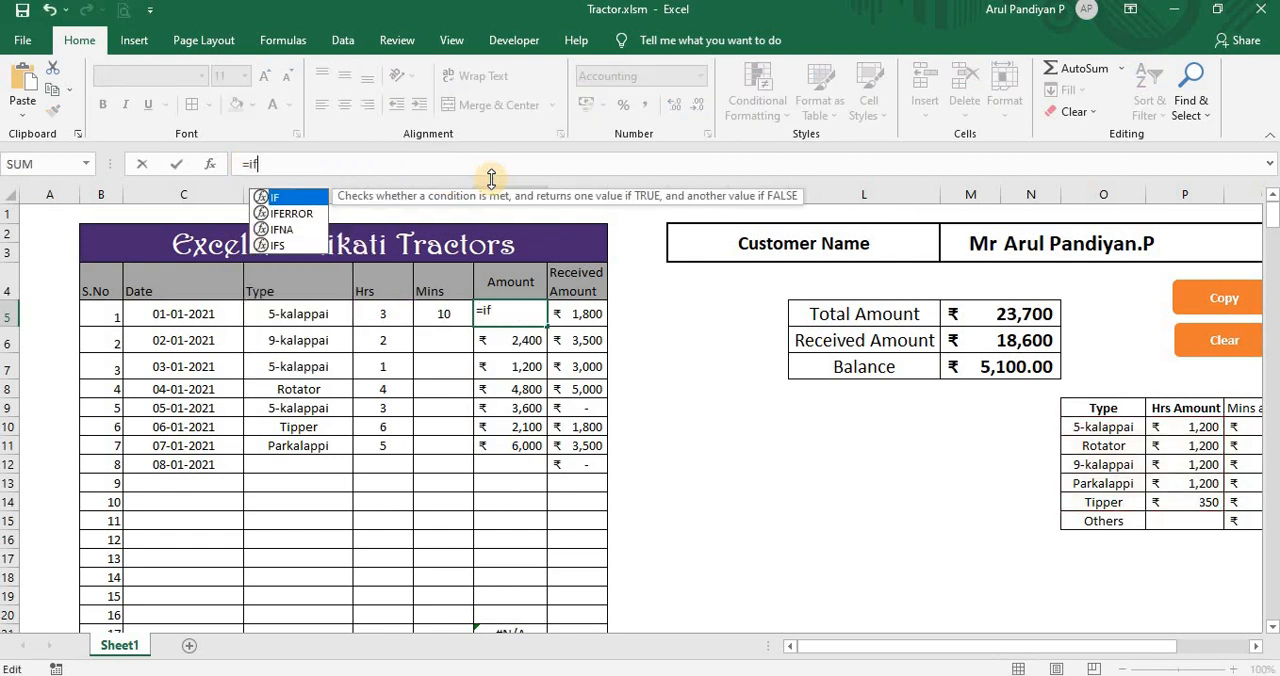
pyautogui.doubleClick(303, 198)
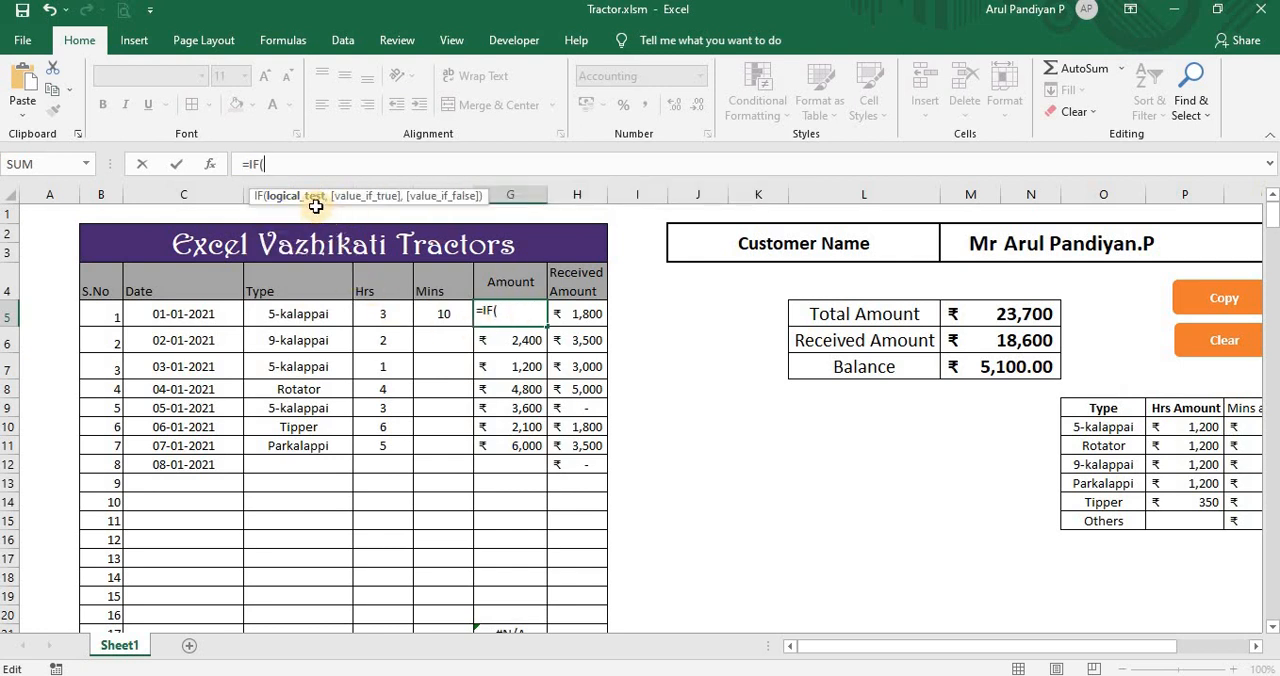
pyautogui.click(385, 311)
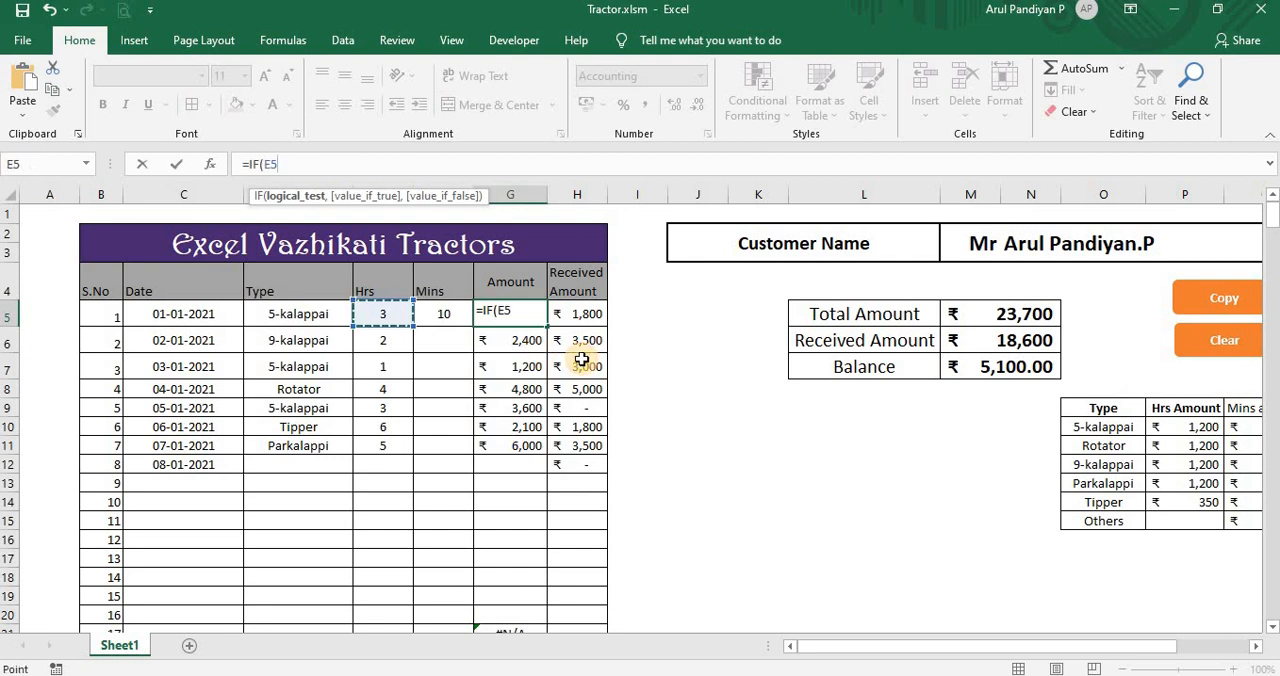
pyautogui.write('<>"",')
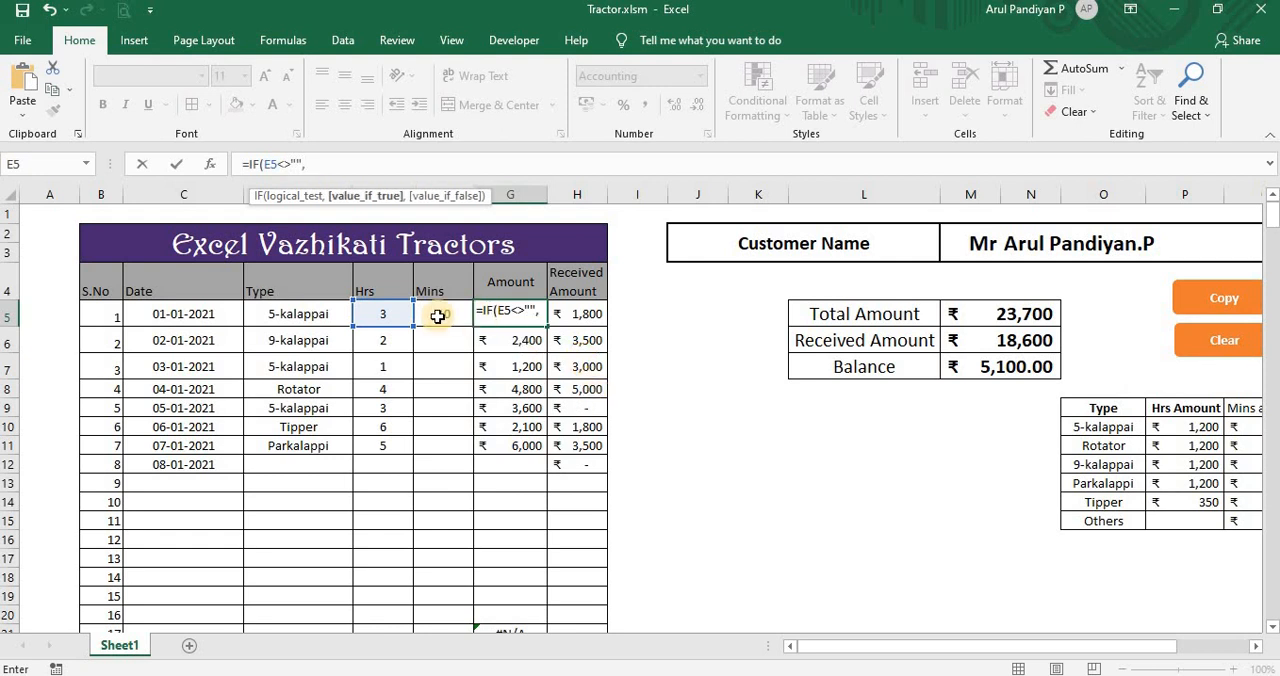
# Step: Add the condition F5="" to the G5 formula and wrap both conditions in AND, giving =IF(AND(E5<>"",F5=""),
pyautogui.click(438, 316)
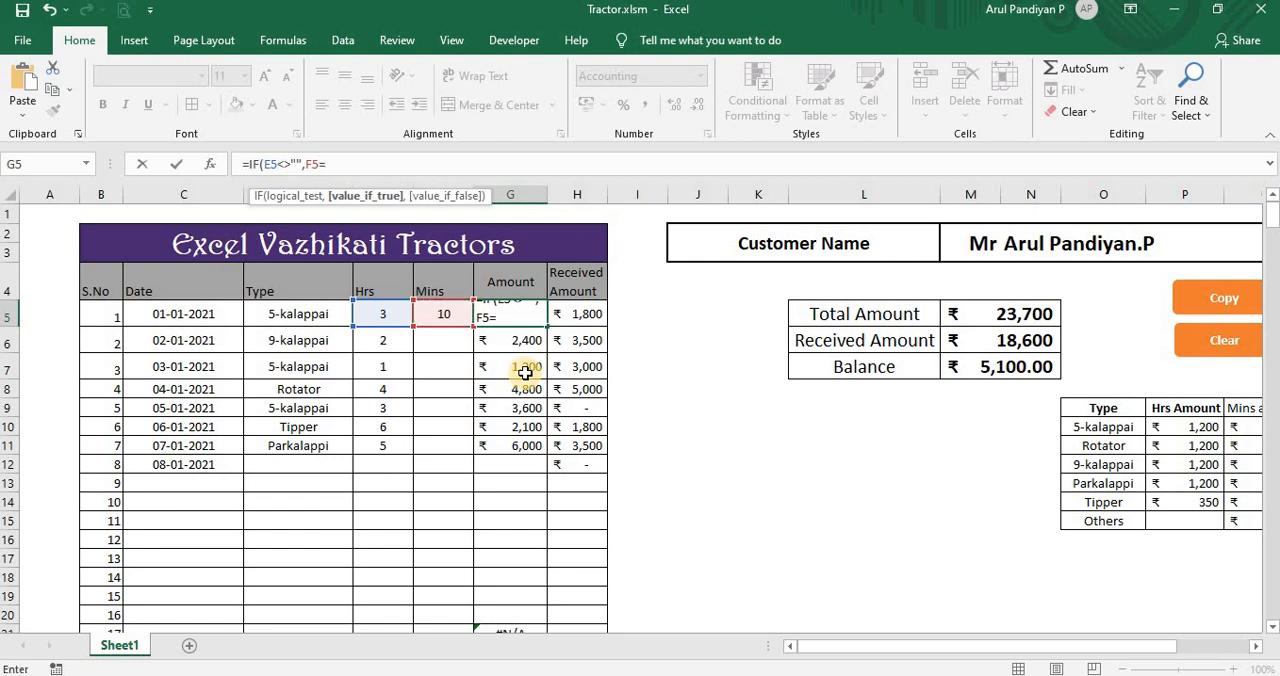
pyautogui.write('=""')
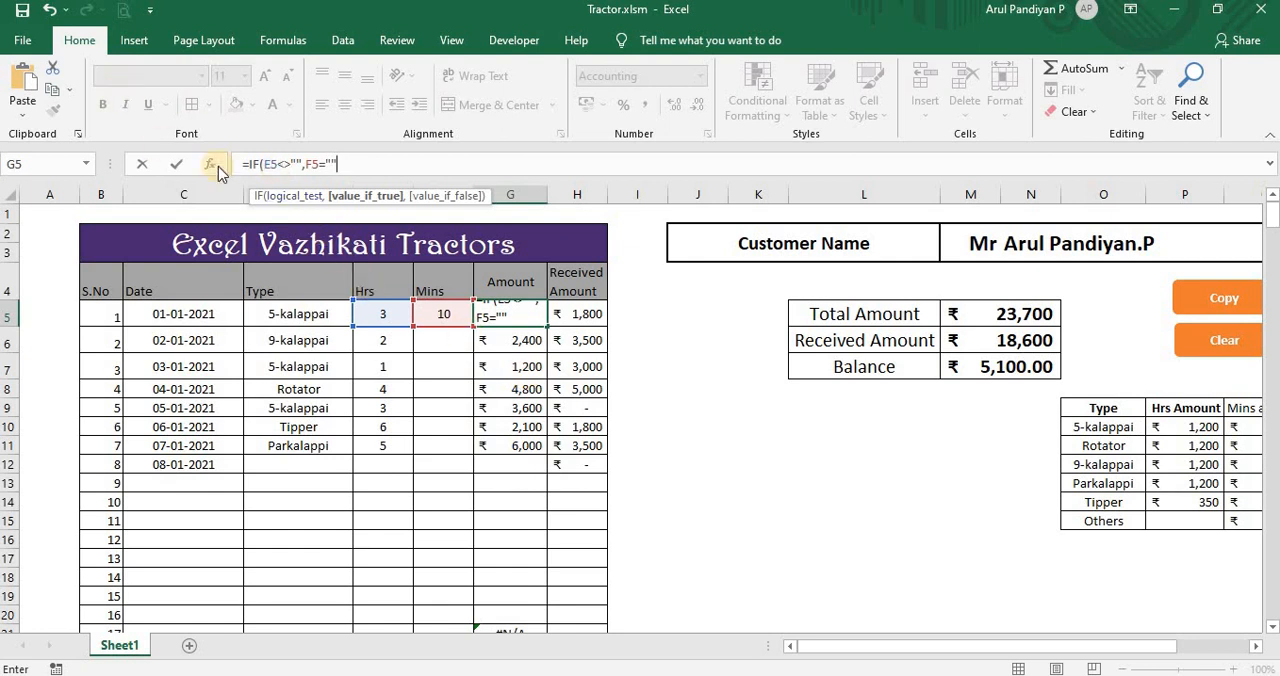
pyautogui.click(263, 166)
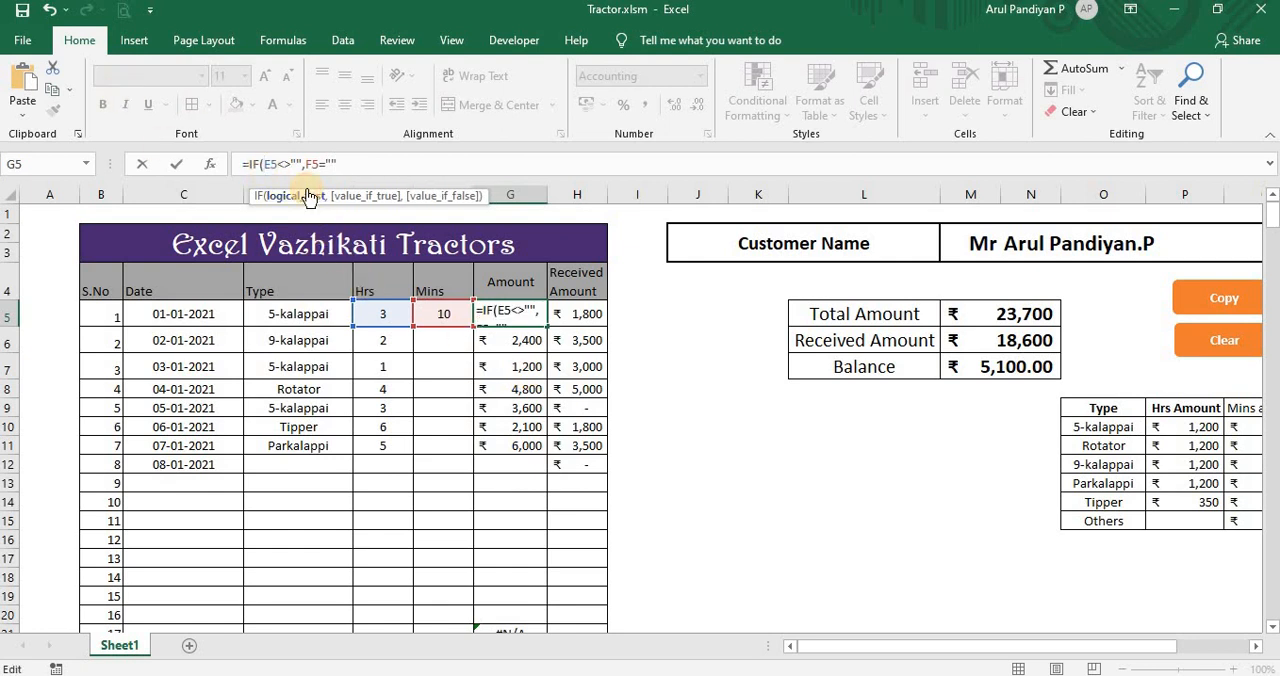
pyautogui.write('and')
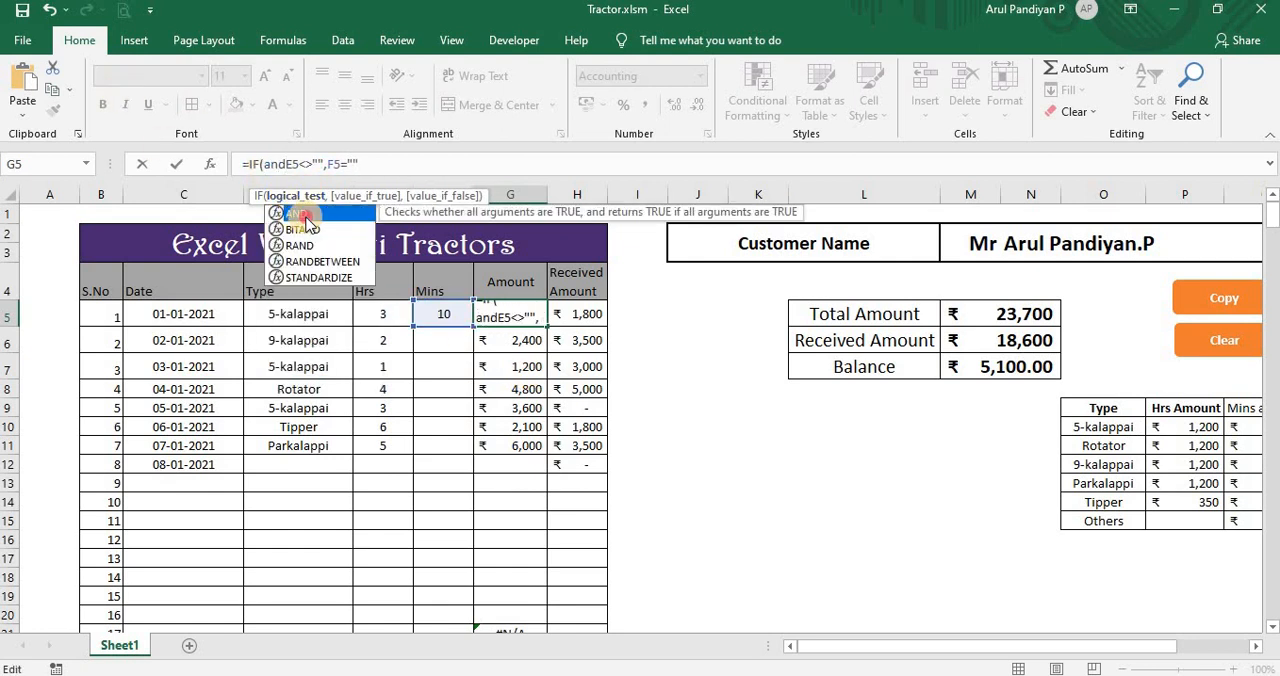
pyautogui.doubleClick(306, 216)
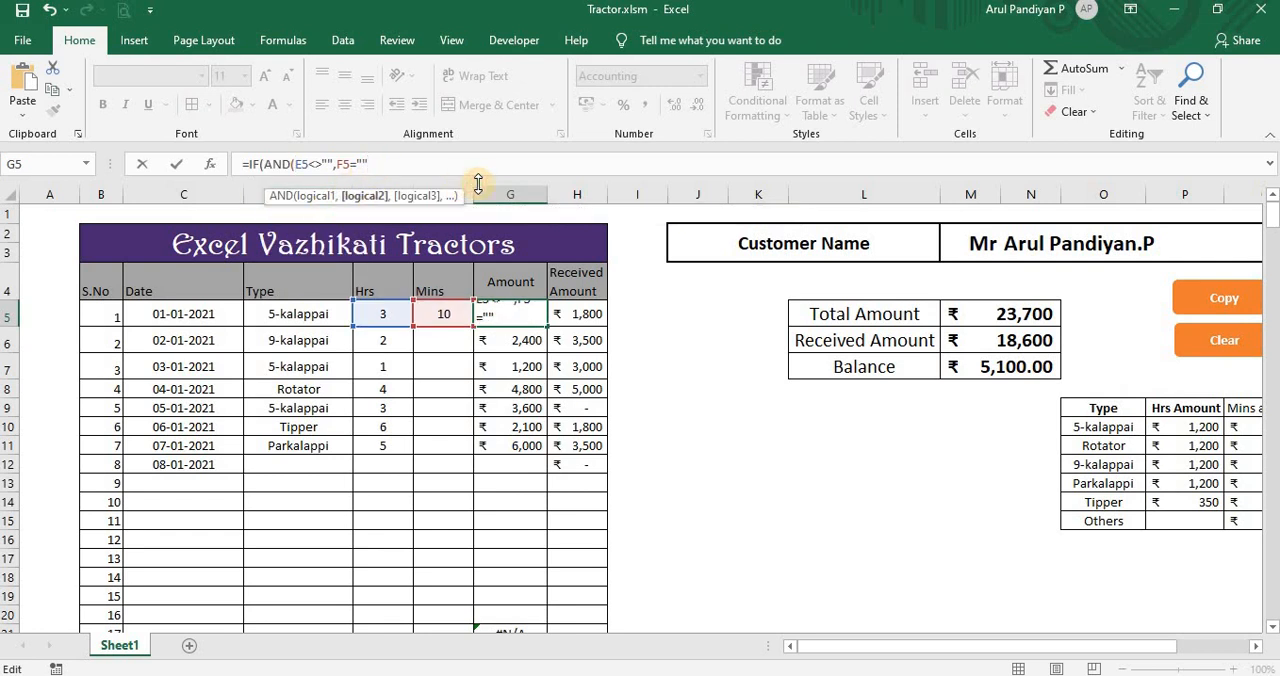
pyautogui.write('),')
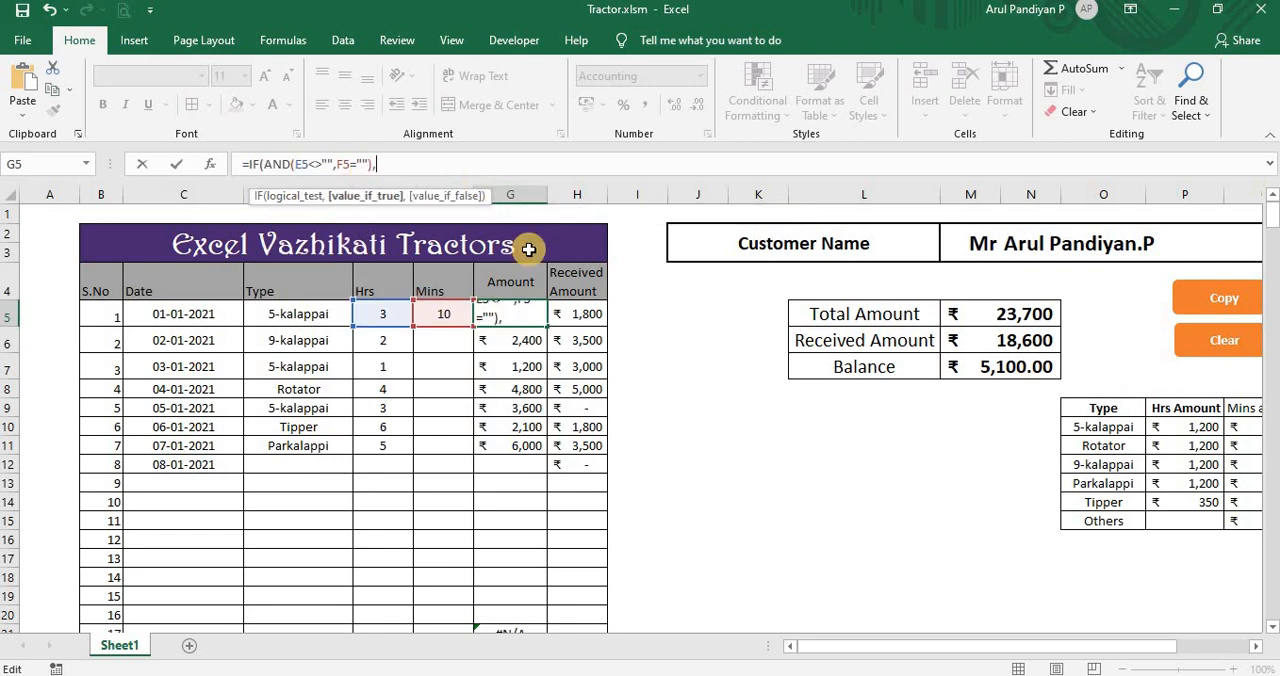
pyautogui.write('vk')
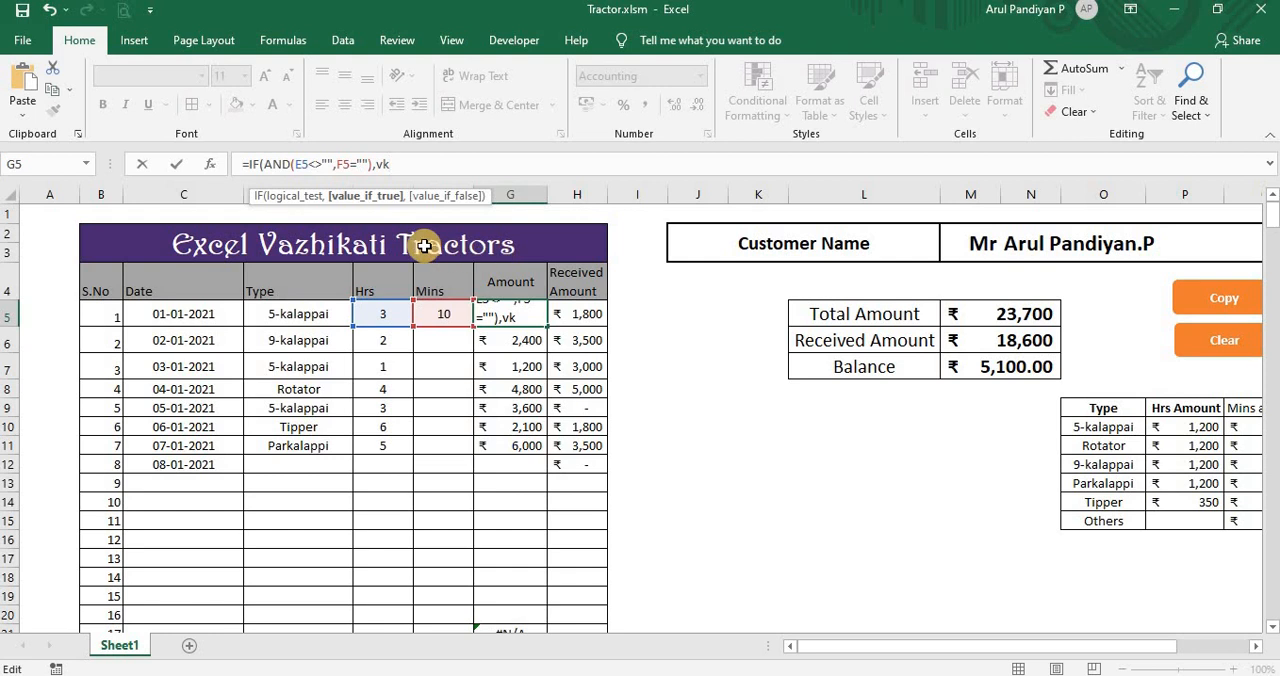
# Step: Start a VLOOKUP as the IF's value if true, with the work type in D5 as the lookup value
pyautogui.press('BackSpace')
pyautogui.write('loo')
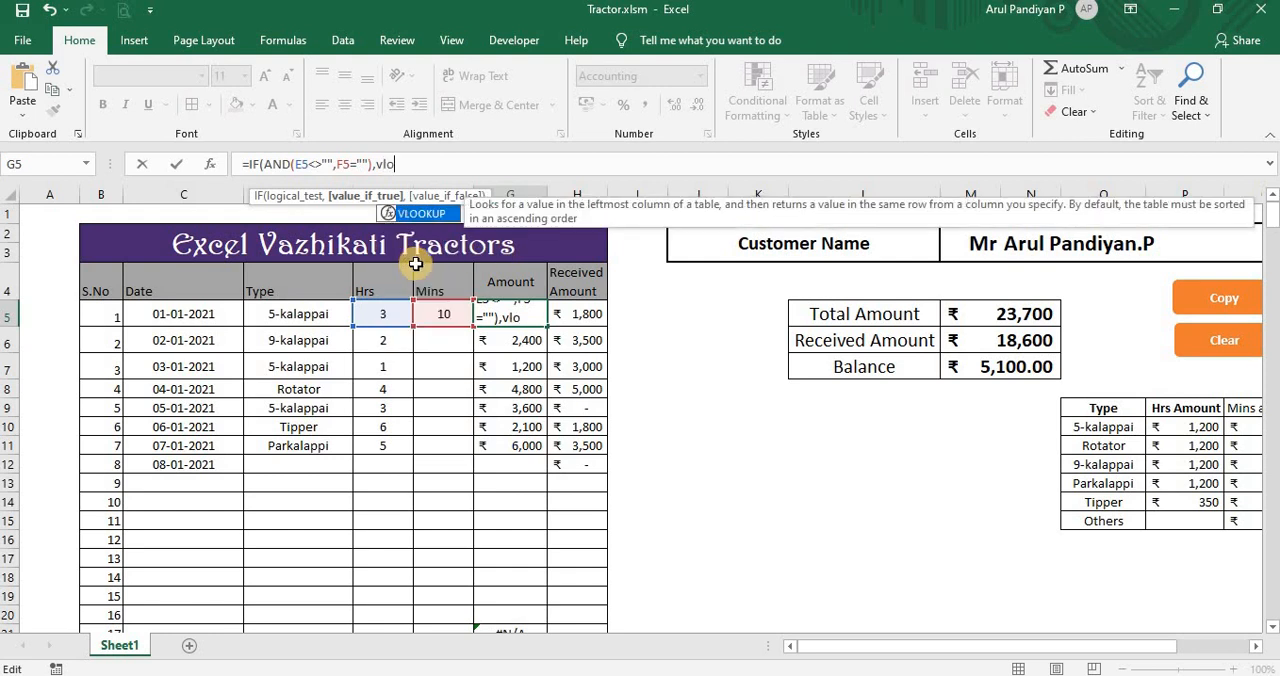
pyautogui.doubleClick(432, 216)
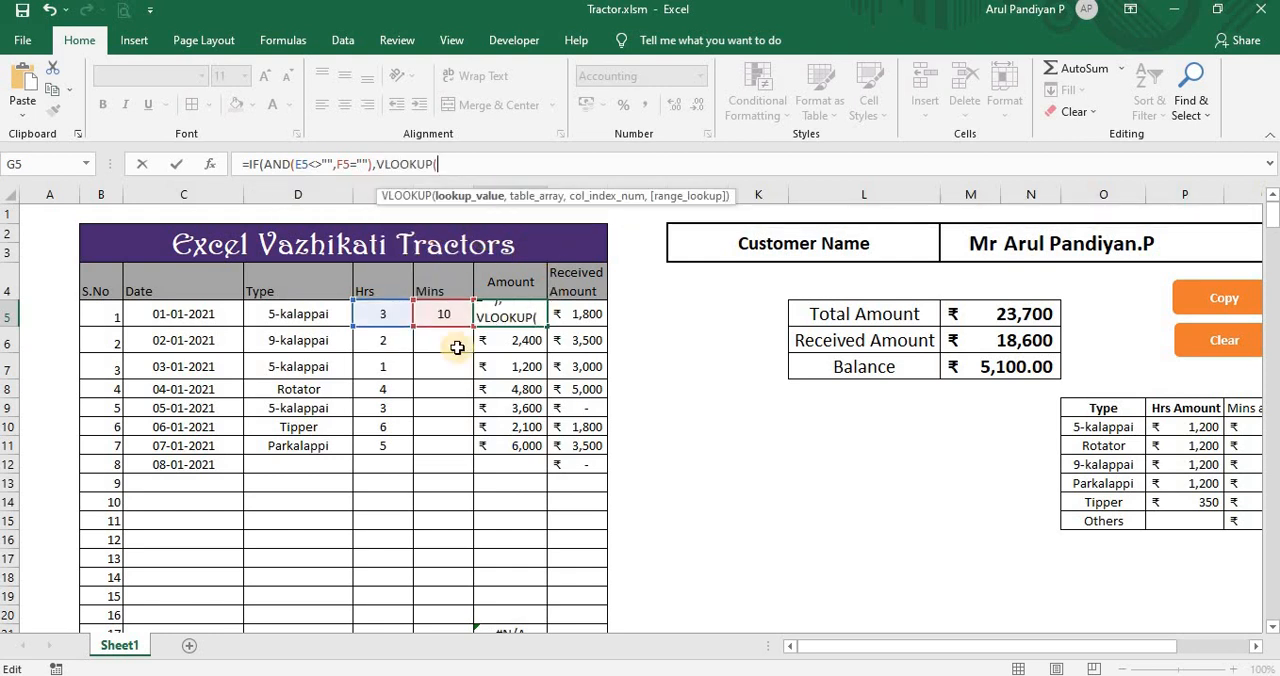
pyautogui.click(295, 310)
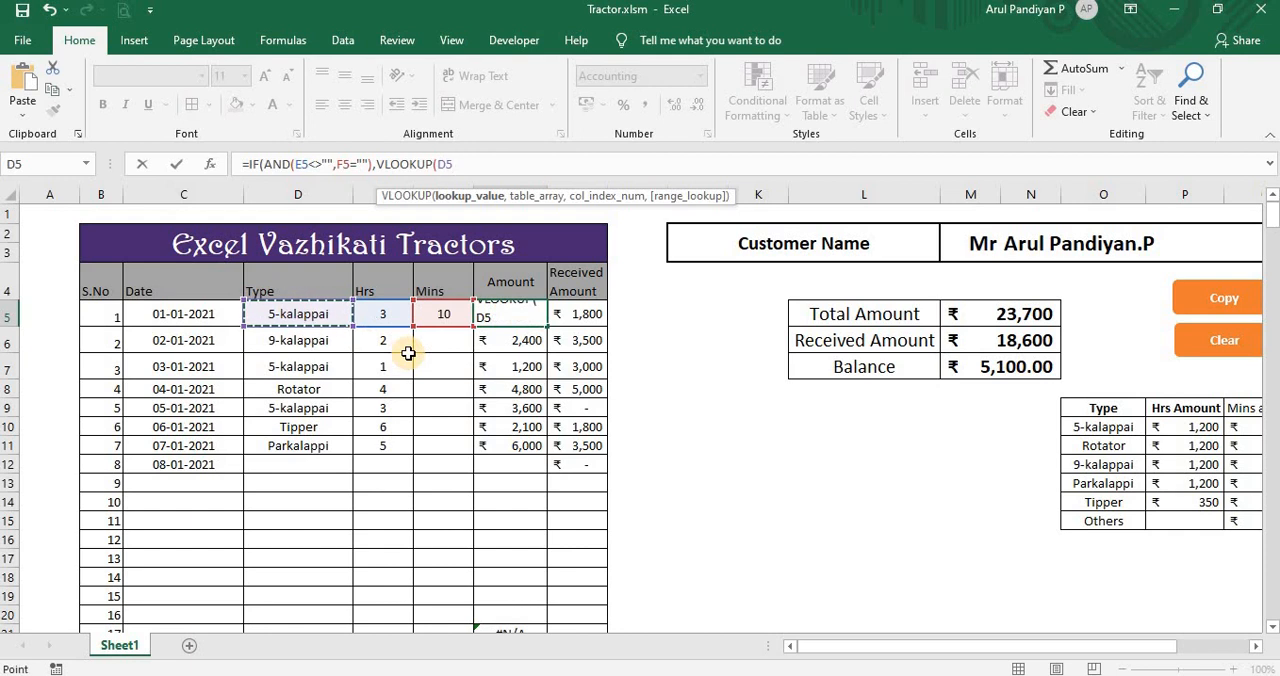
pyautogui.write(',')
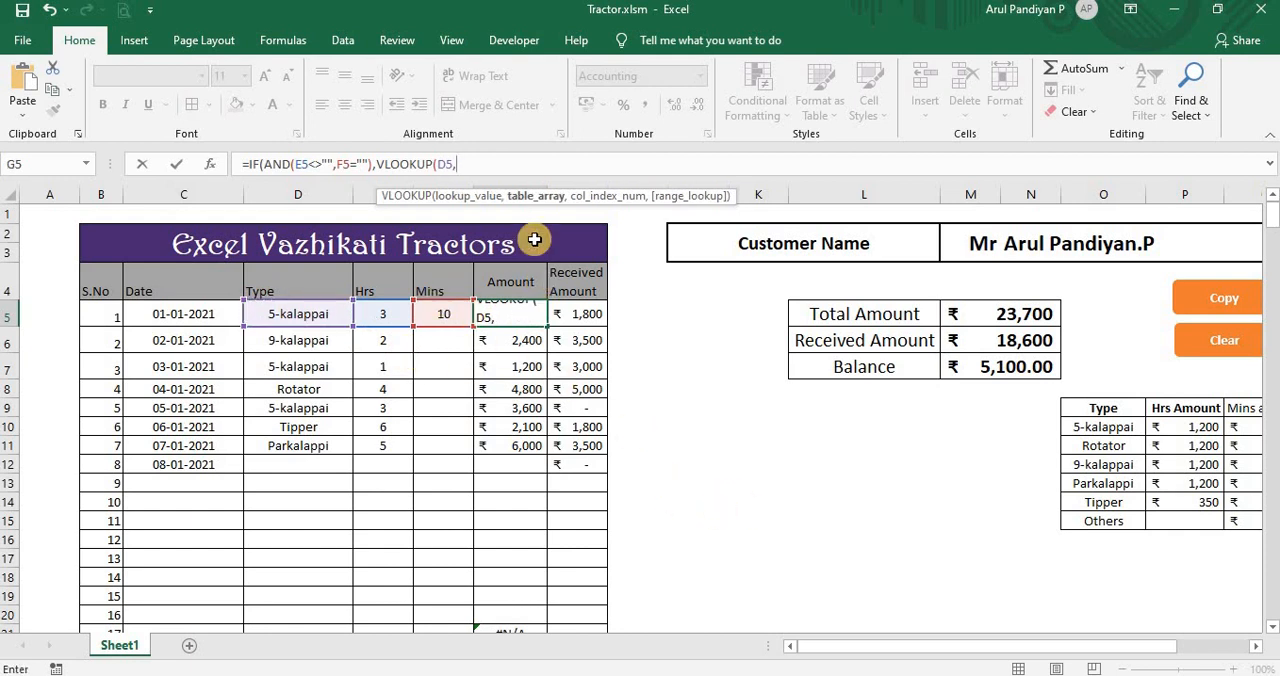
pyautogui.moveTo(1102, 199); pyautogui.dragTo(1262, 212)
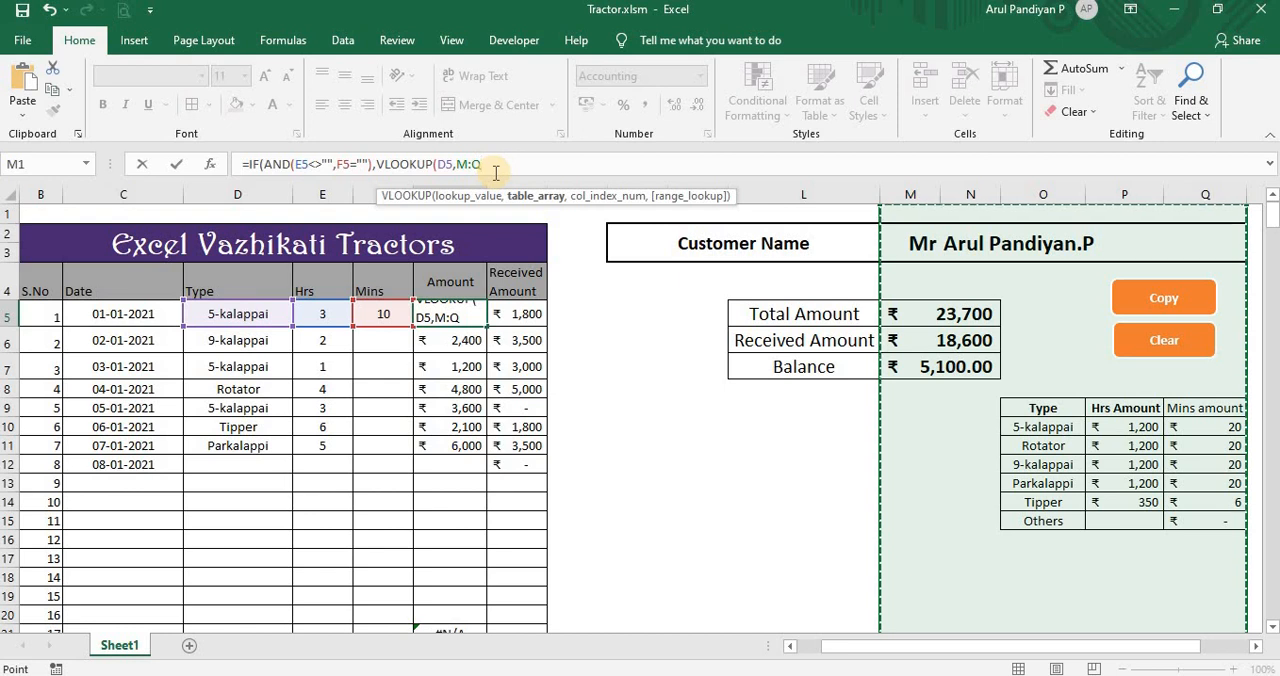
pyautogui.press('BackSpace')
pyautogui.press('BackSpace')
pyautogui.press('BackSpace')
# Step: Complete the VLOOKUP with table array O:Q, column index 2 and FALSE for an exact match
pyautogui.write('o')
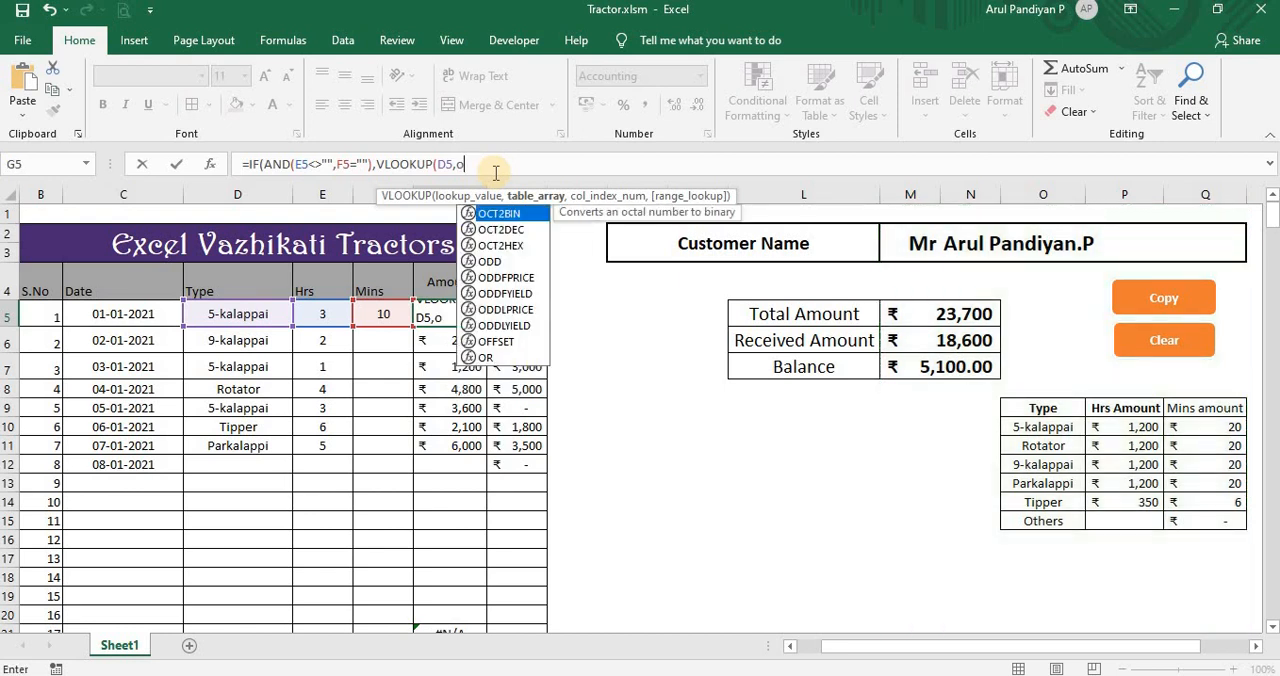
pyautogui.write(':')
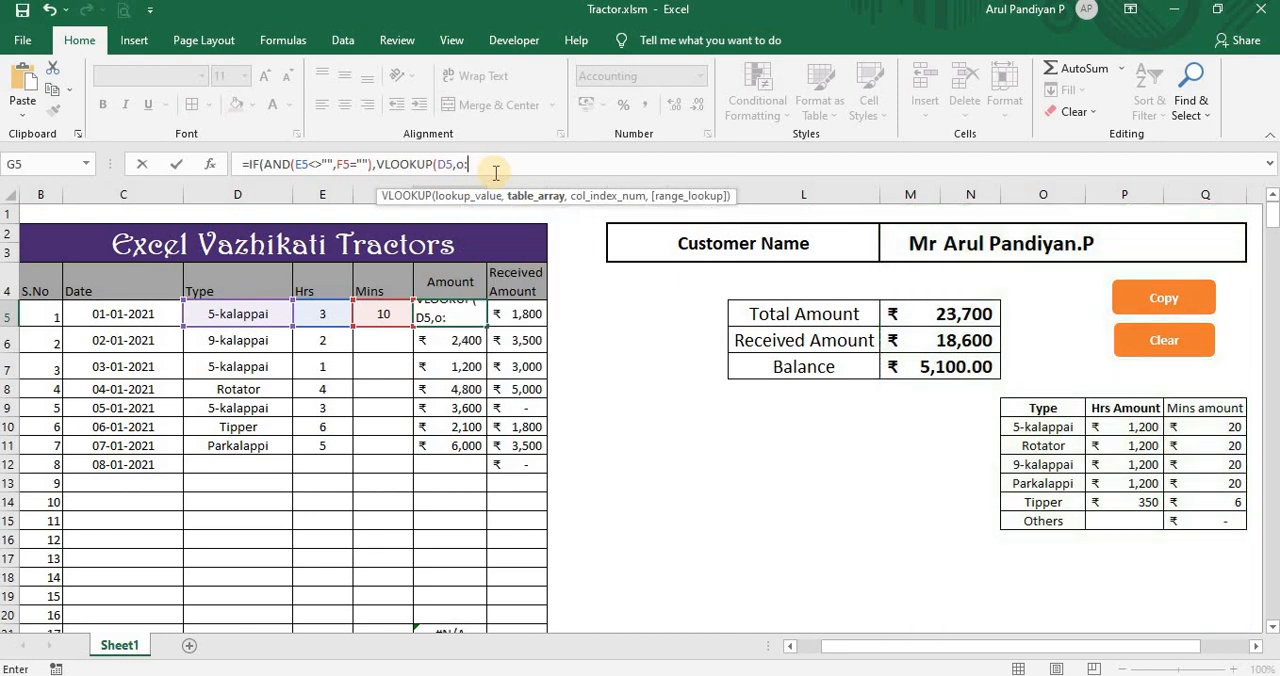
pyautogui.write('q,2')
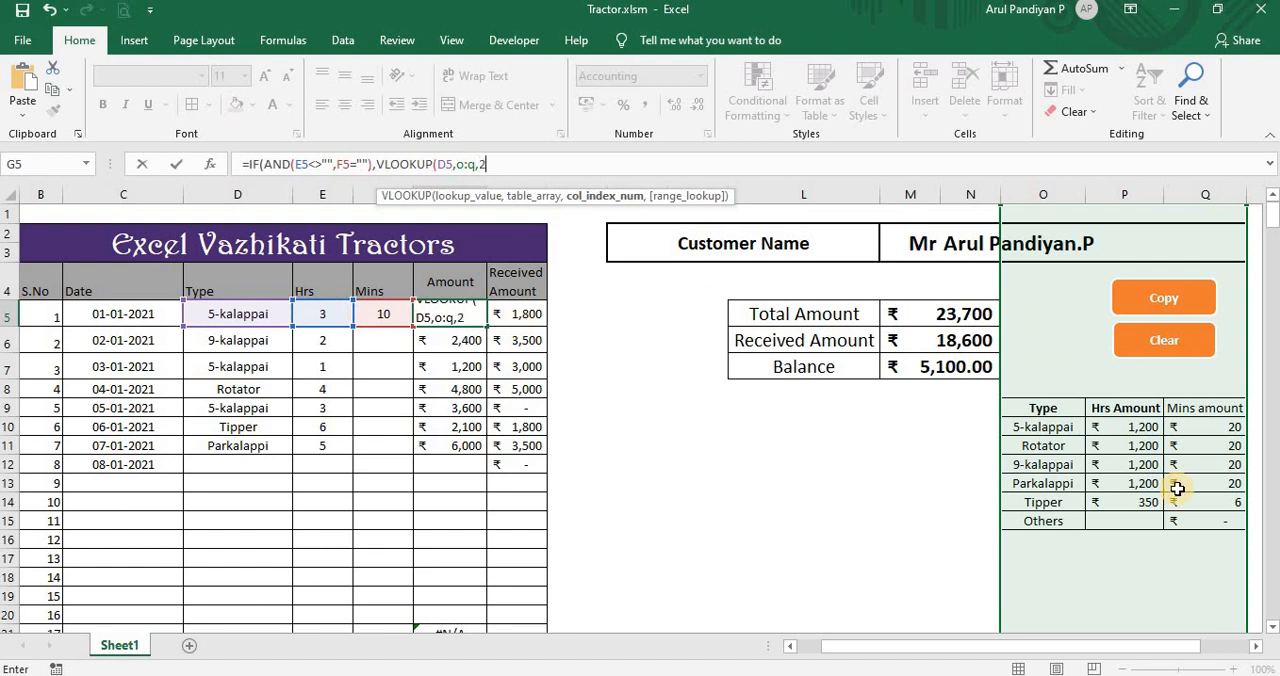
pyautogui.write(',')
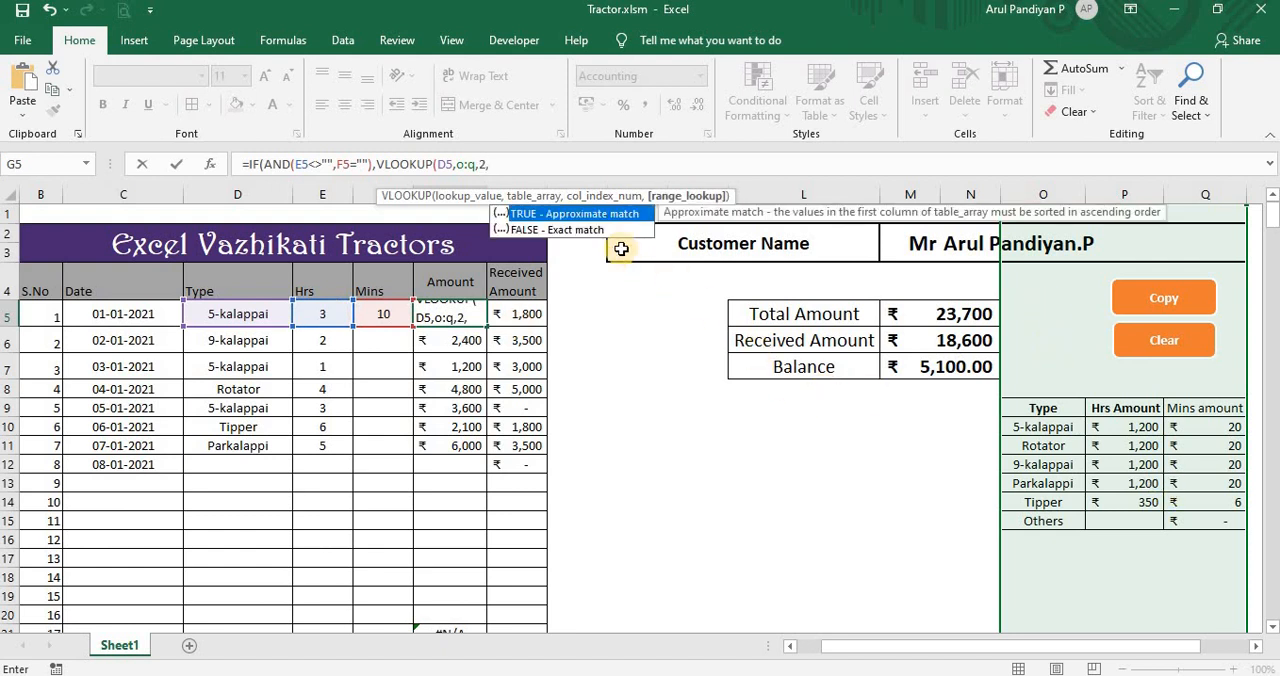
pyautogui.doubleClick(577, 229)
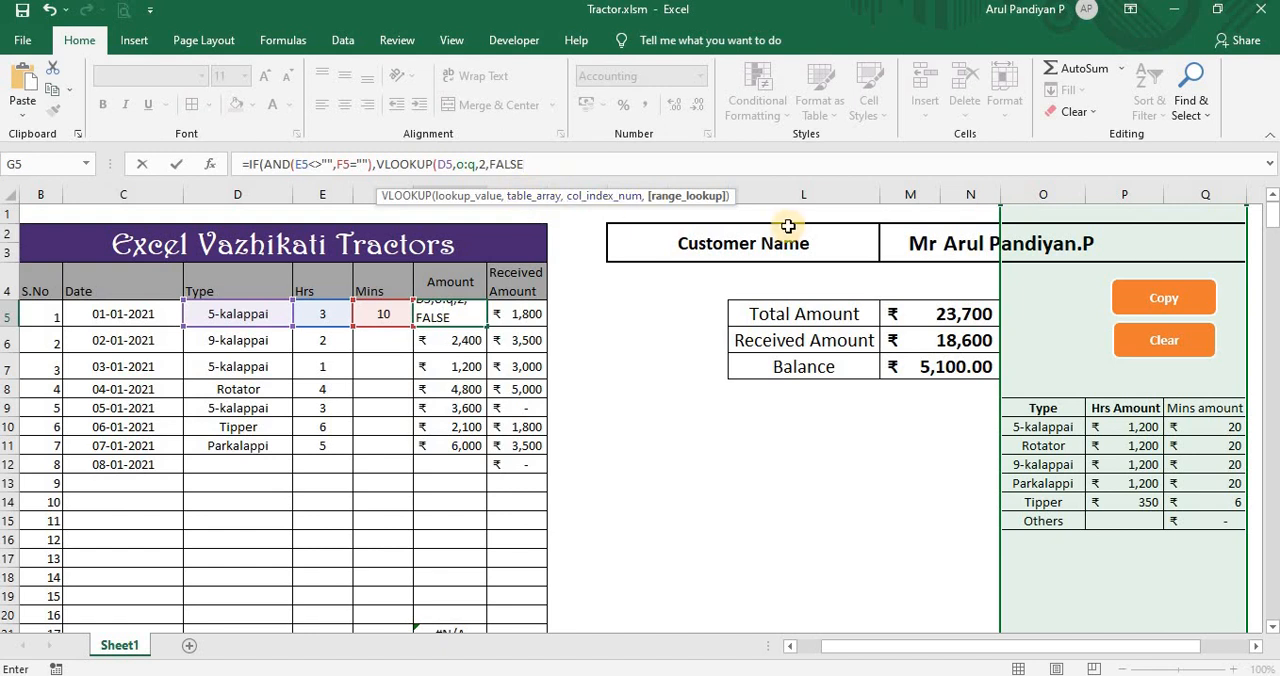
pyautogui.write(')')
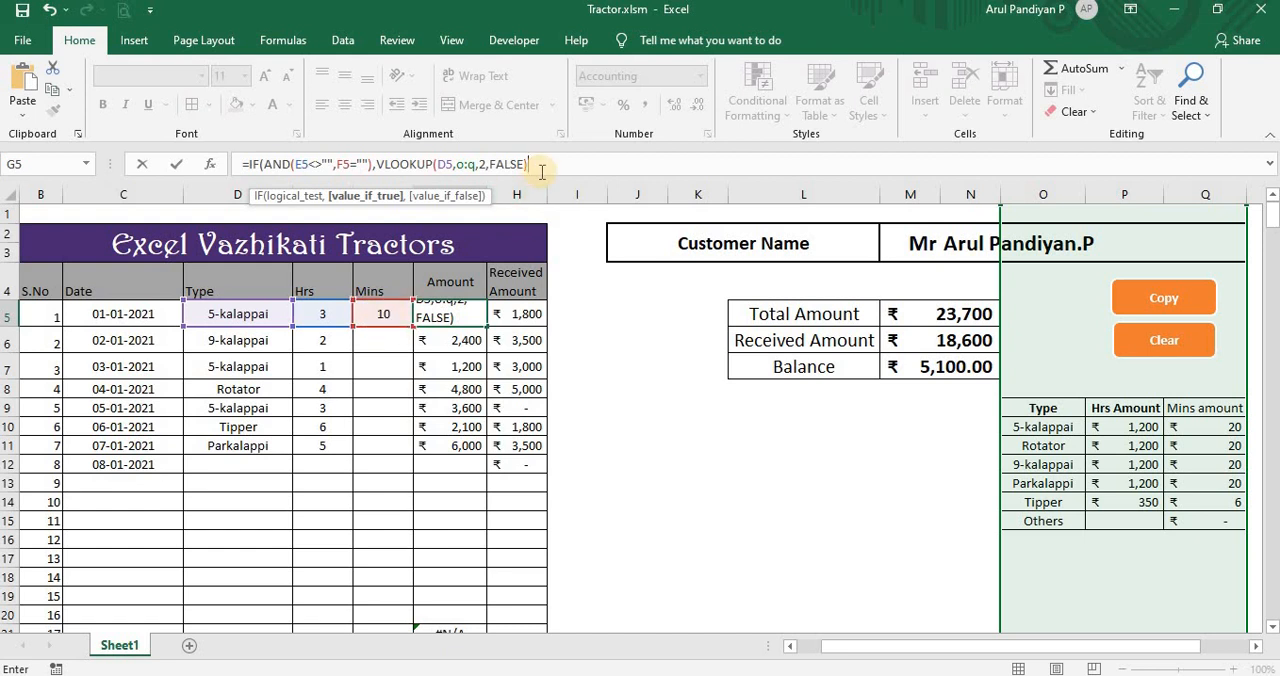
# Step: Nest a second IF as the value if false in the G5 formula, starting with the test E5=""
pyautogui.write(',')
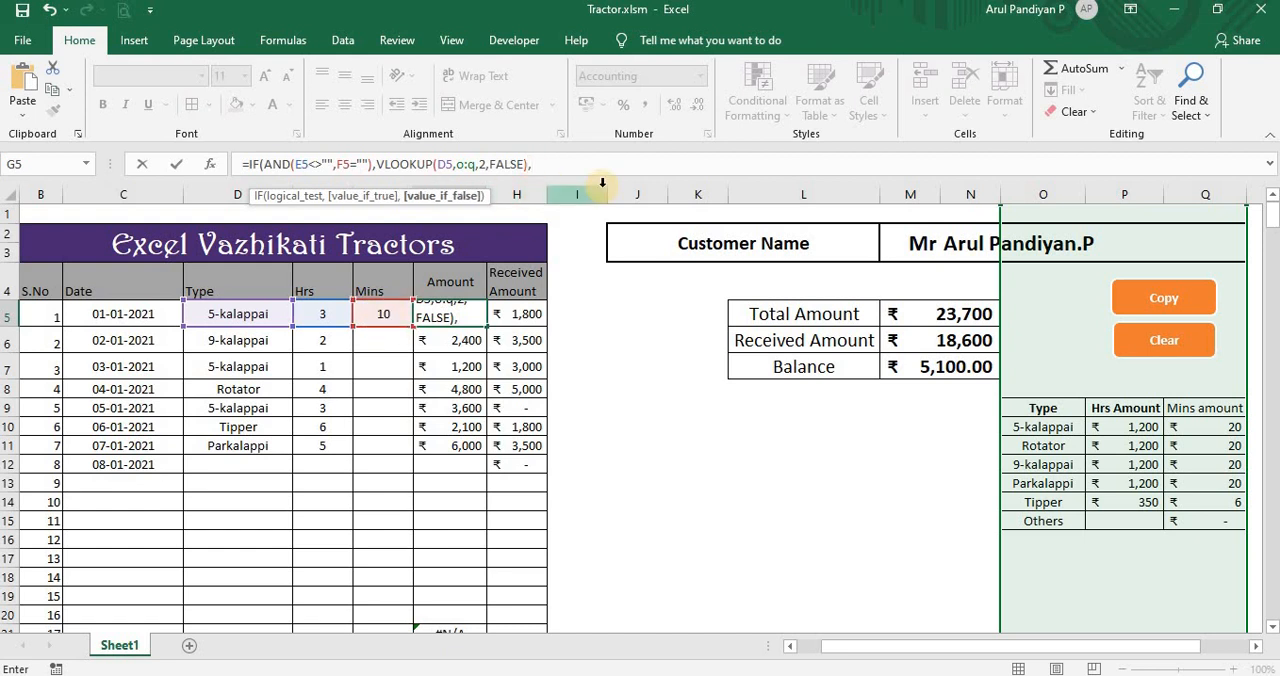
pyautogui.write('IF')
pyautogui.doubleClick(586, 210)
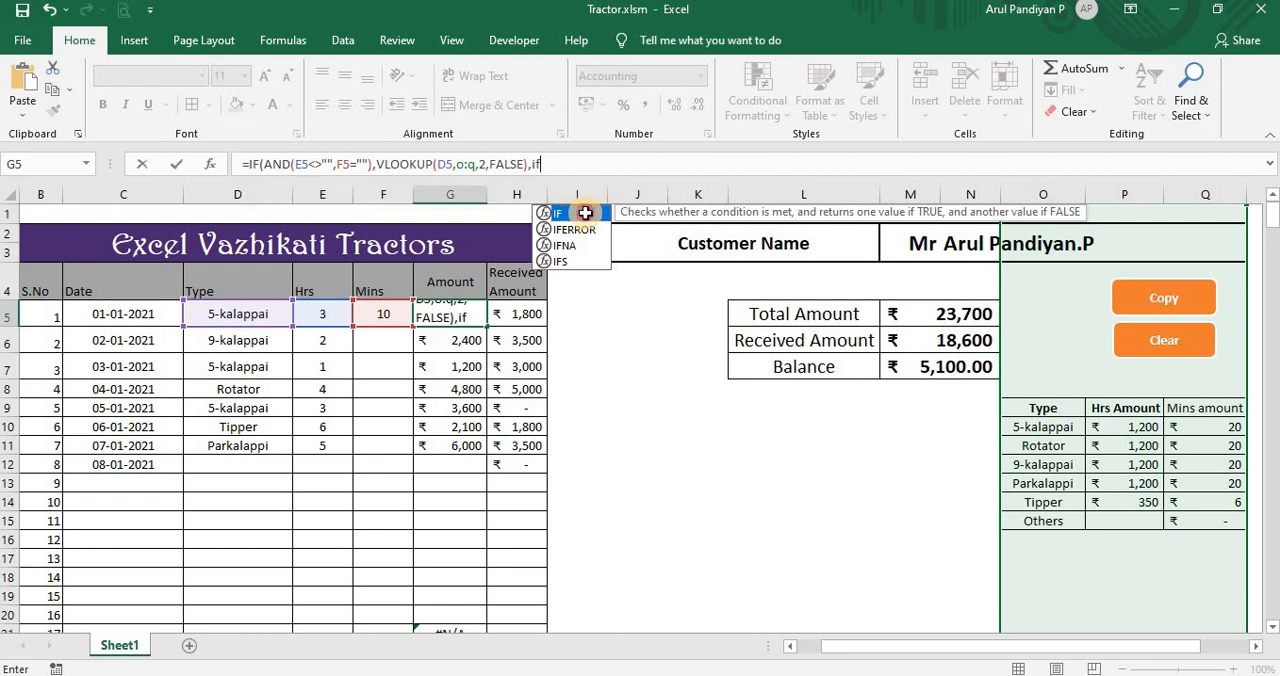
pyautogui.click(335, 314)
pyautogui.click(334, 314)
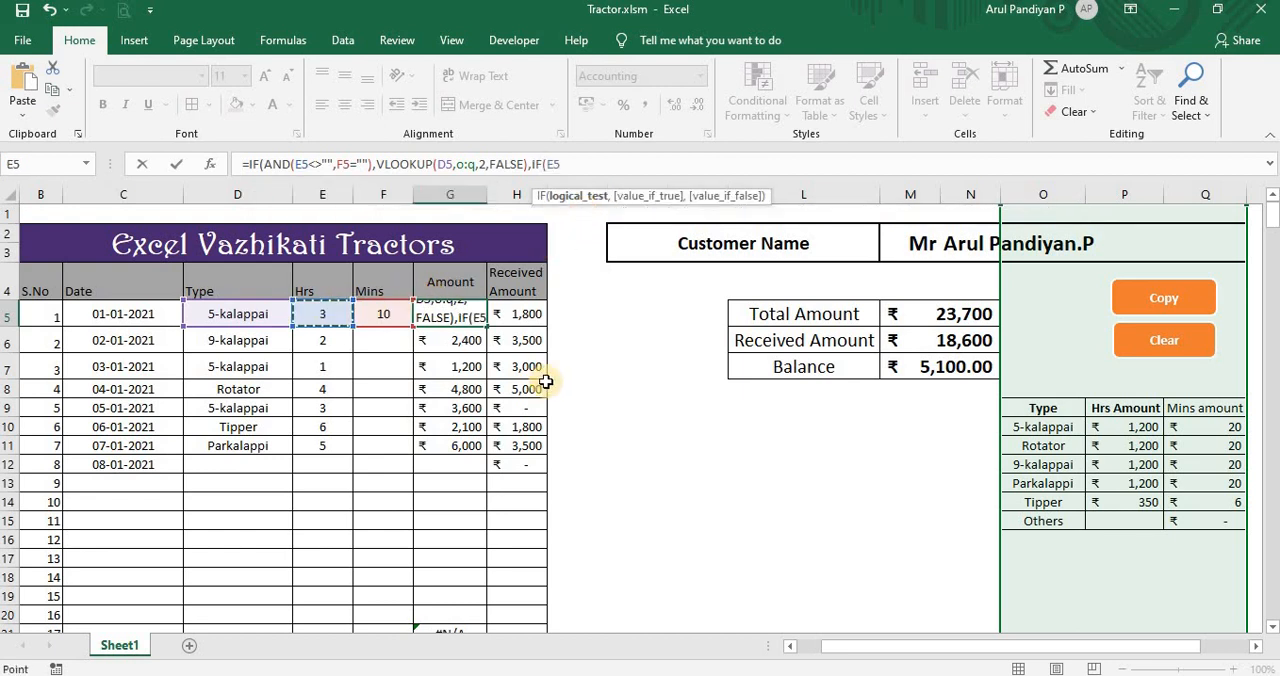
pyautogui.write('=')
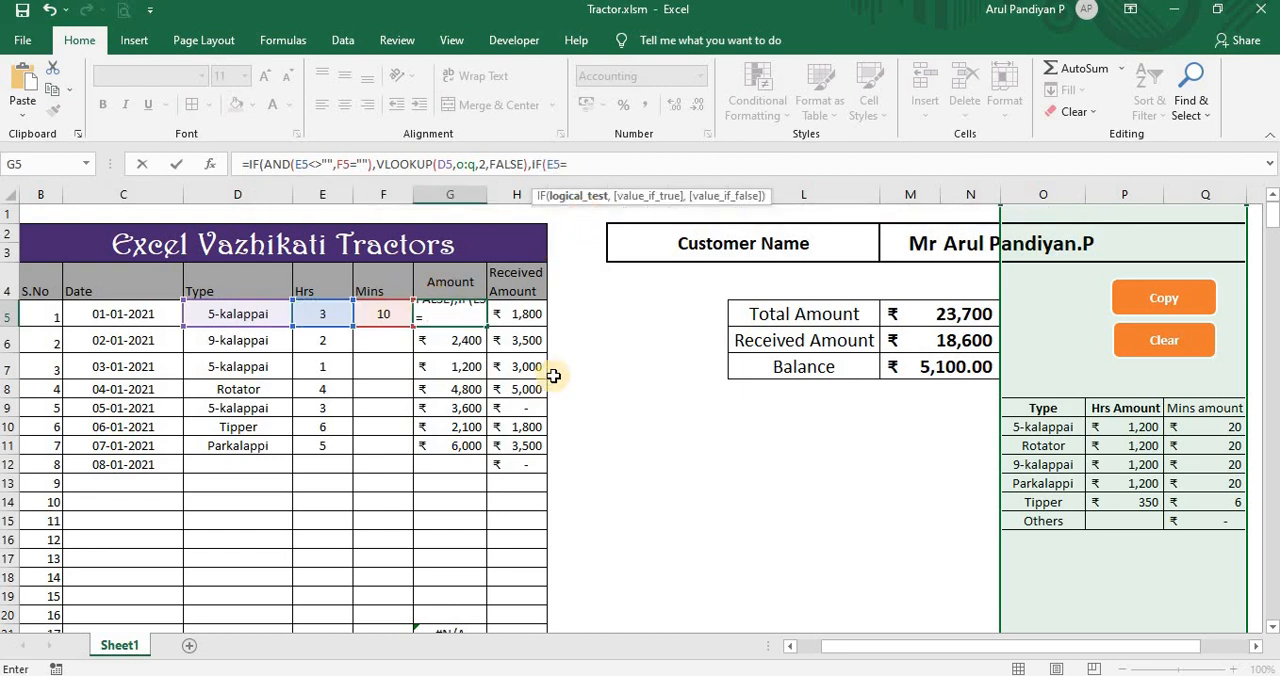
pyautogui.write('""')
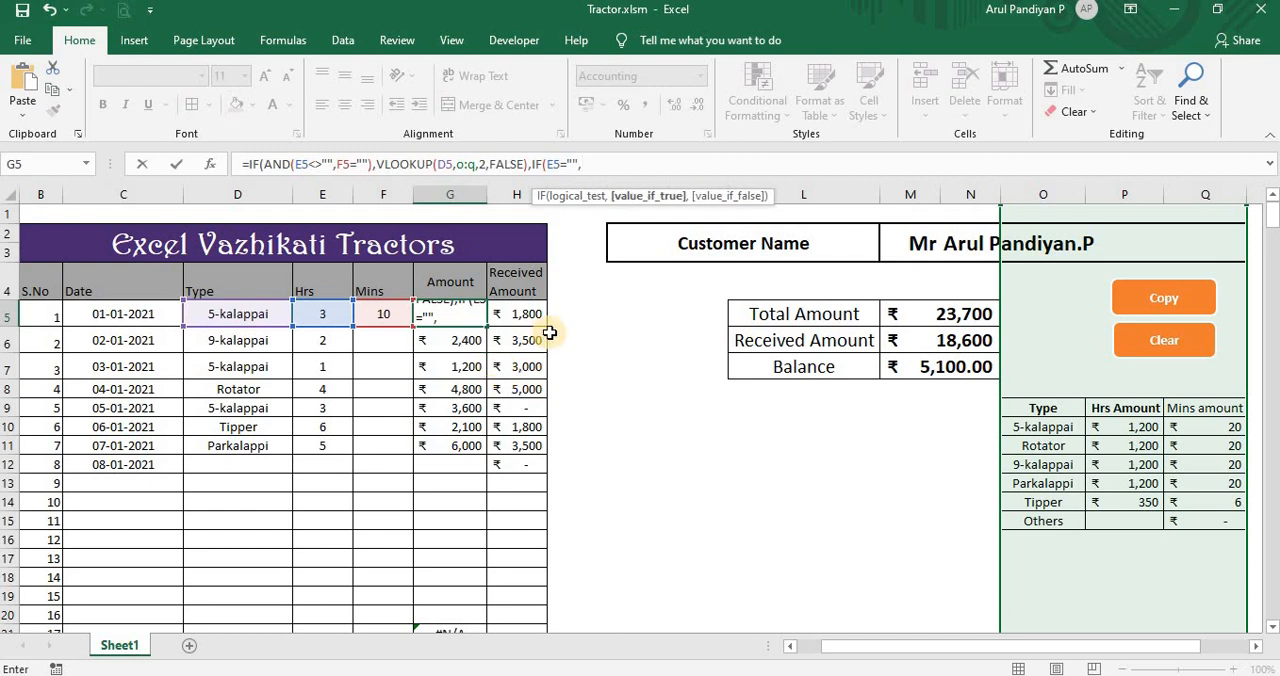
pyautogui.write(',')
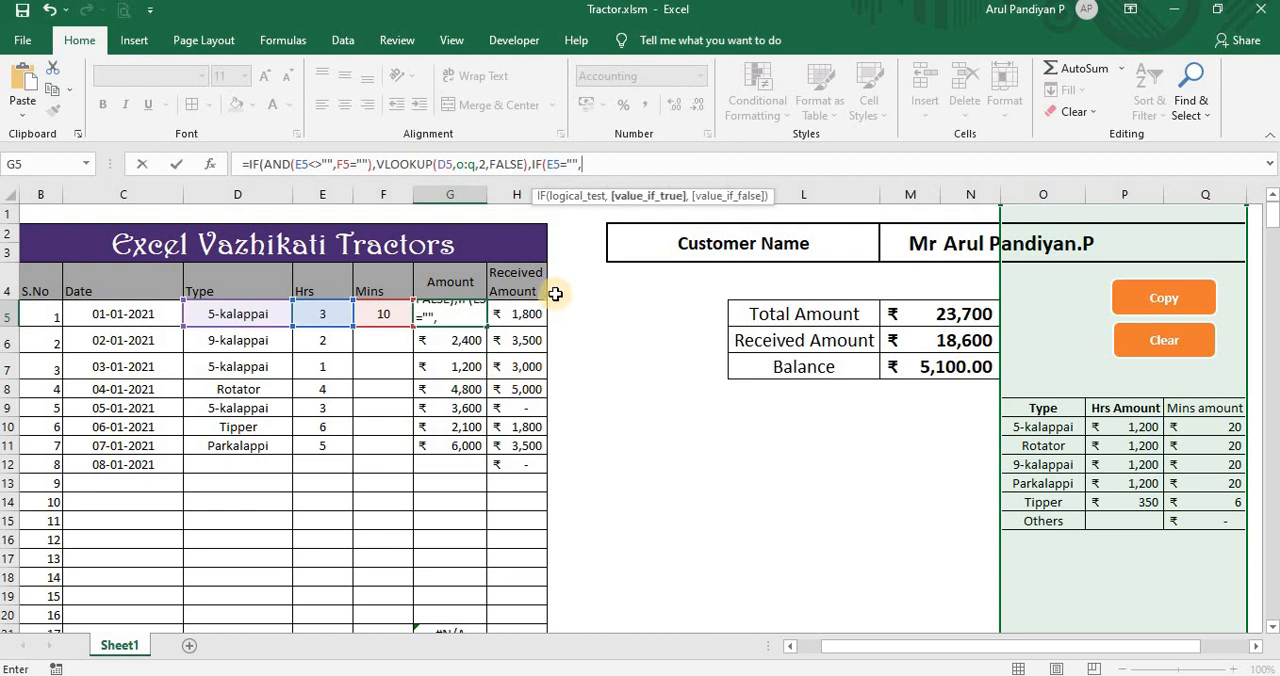
# Step: Wrap the nested IF's test in AND and add the minutes condition, giving AND(E5="",F5<>"")
pyautogui.click(546, 163)
pyautogui.write('and')
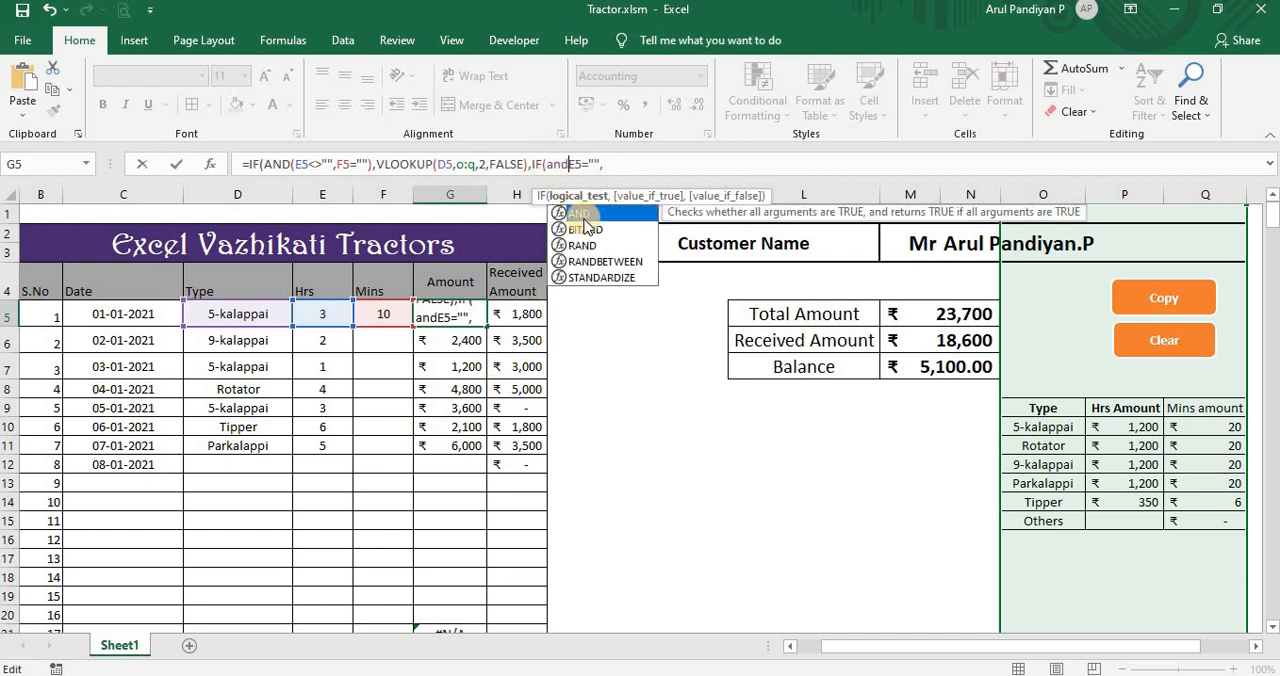
pyautogui.doubleClick(586, 214)
pyautogui.click(624, 164)
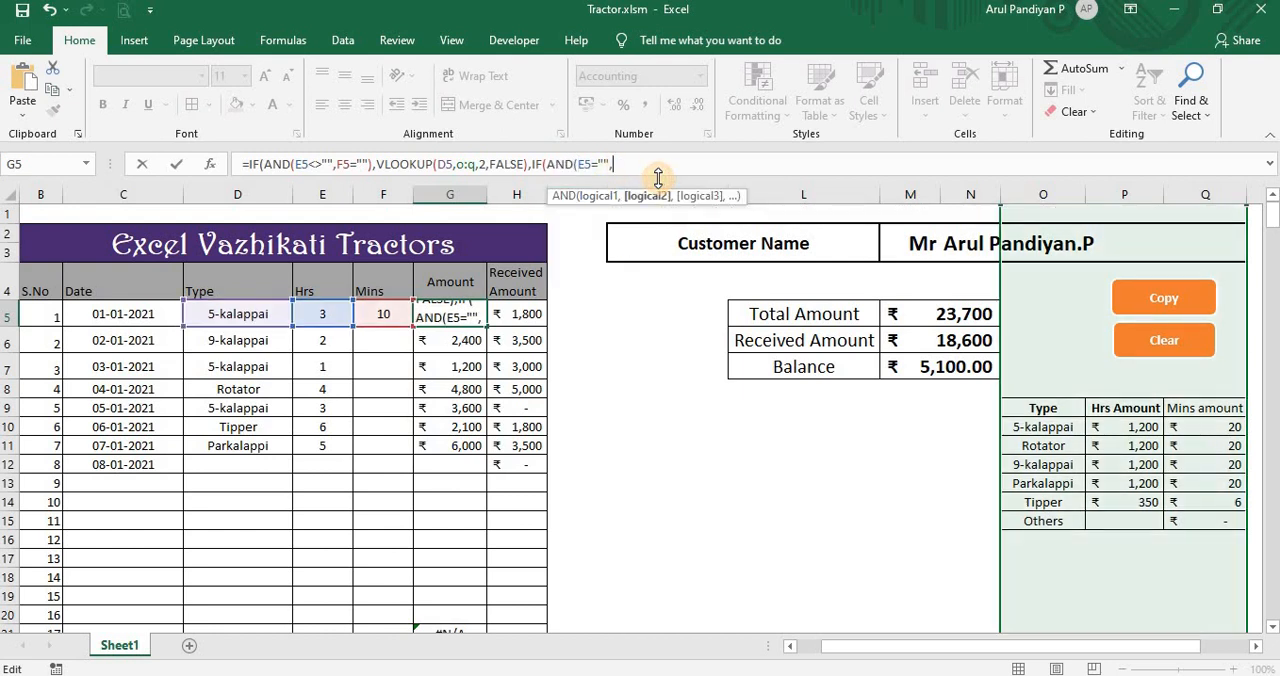
pyautogui.click(388, 315)
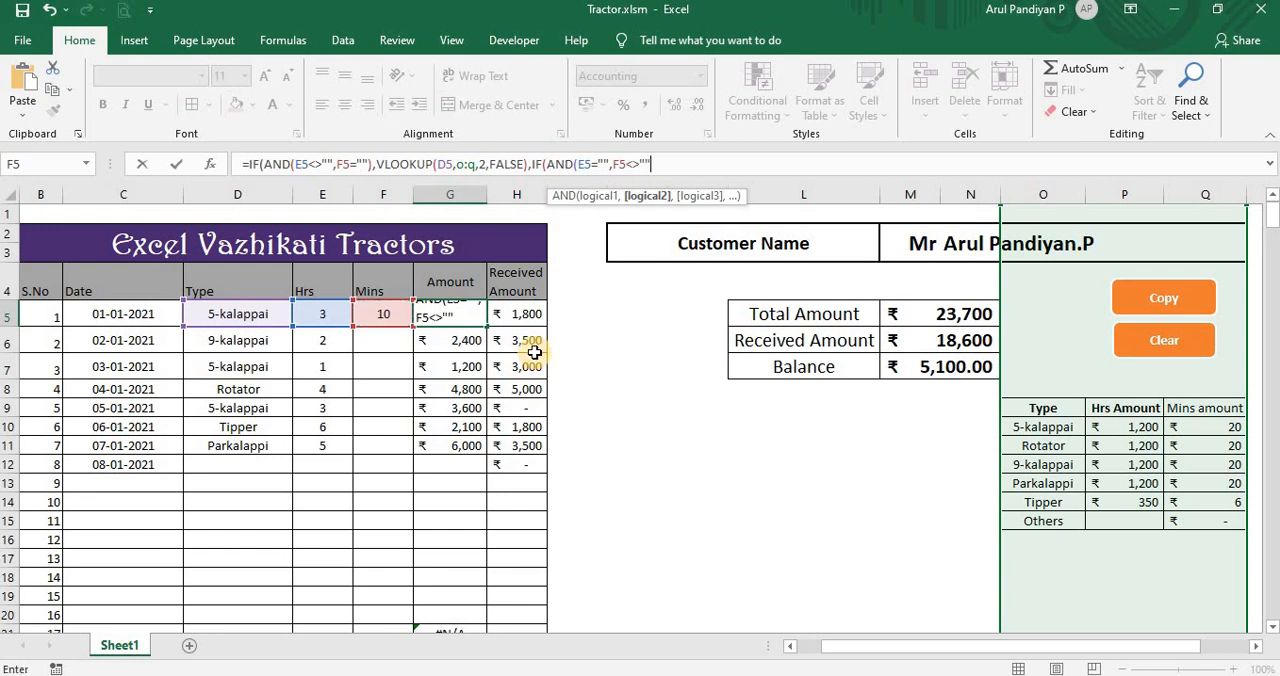
pyautogui.write('<>"")')
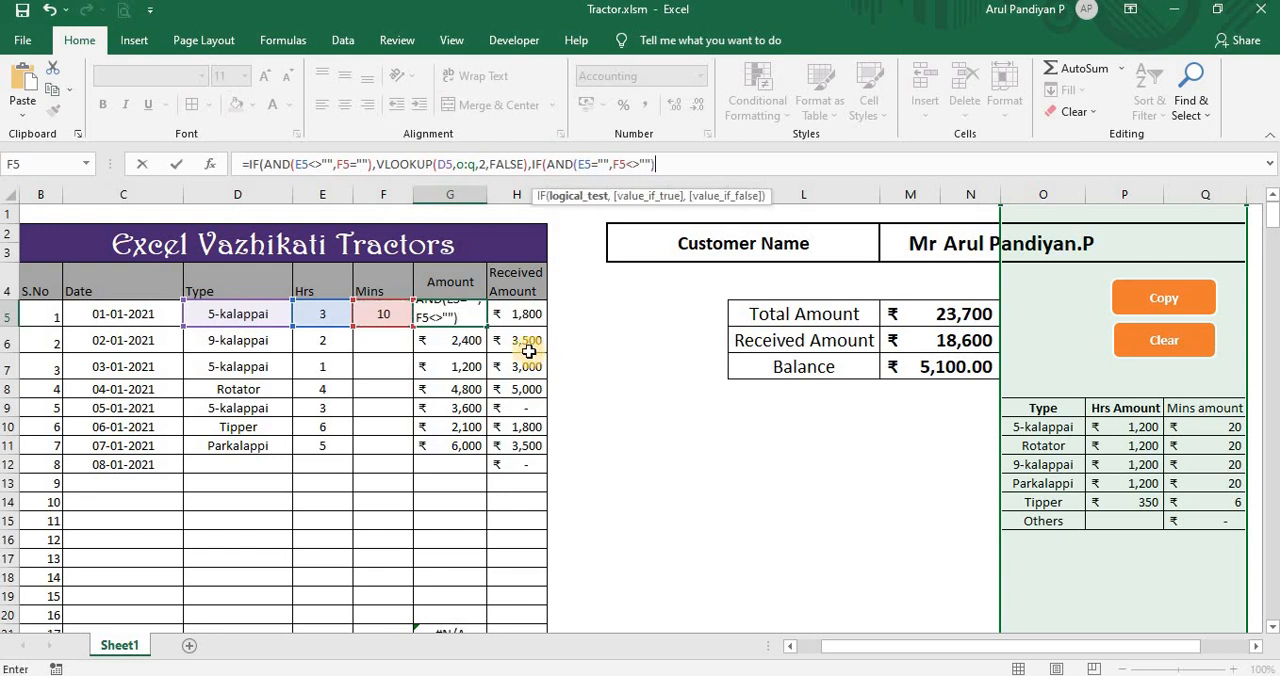
pyautogui.write(',')
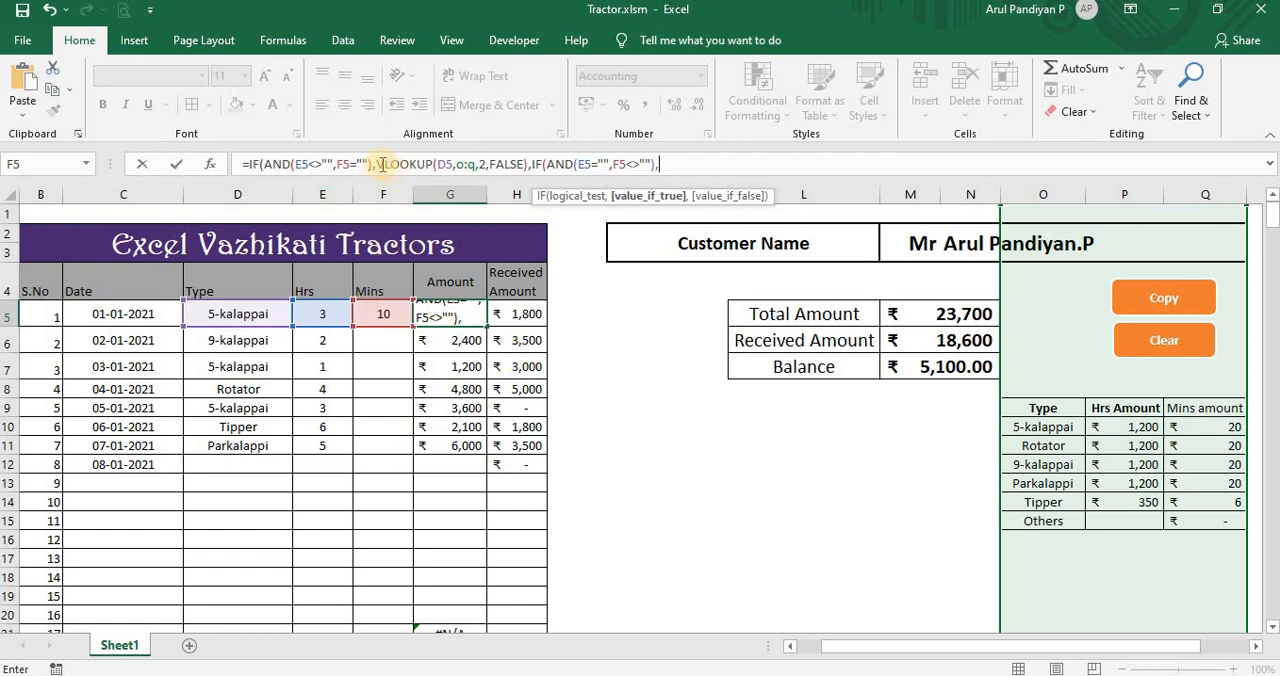
# Step: Copy the first VLOOKUP into the nested IF's value if true and set its column index to 3
pyautogui.moveTo(378, 170); pyautogui.dragTo(527, 179)
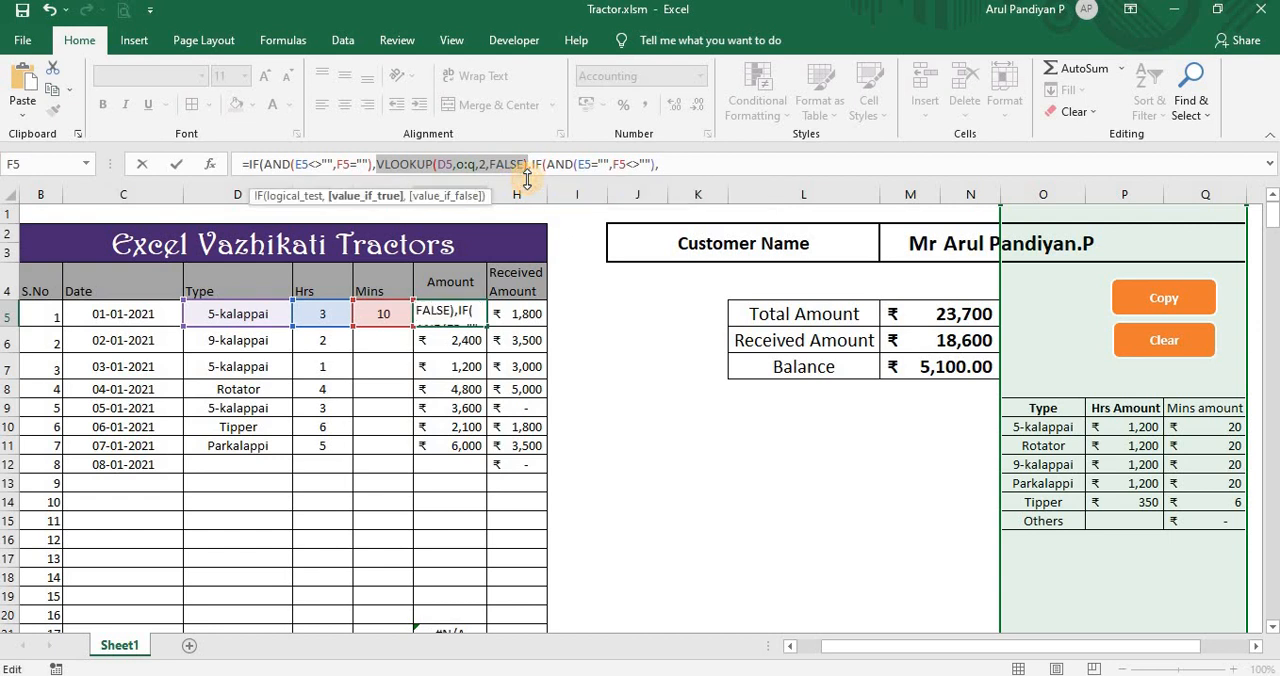
pyautogui.hotkey('ctrl', 'c')
pyautogui.click(668, 164)
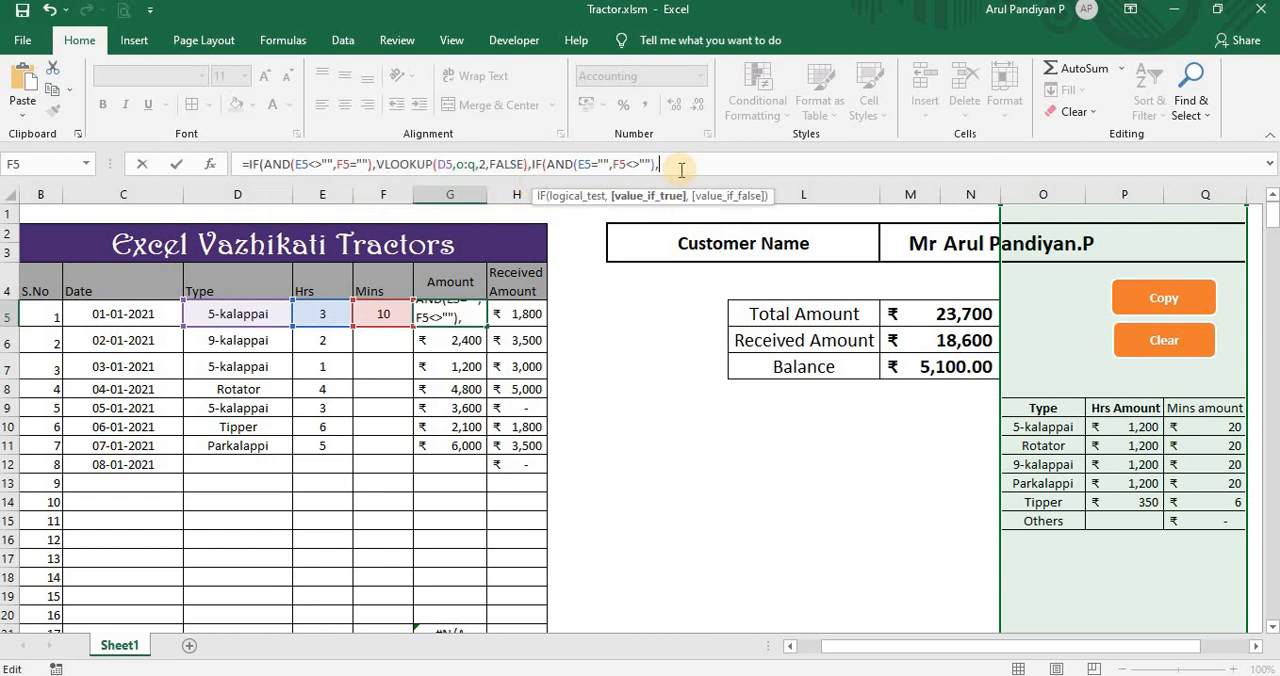
pyautogui.hotkey('ctrl', 'v')
pyautogui.click(766, 165)
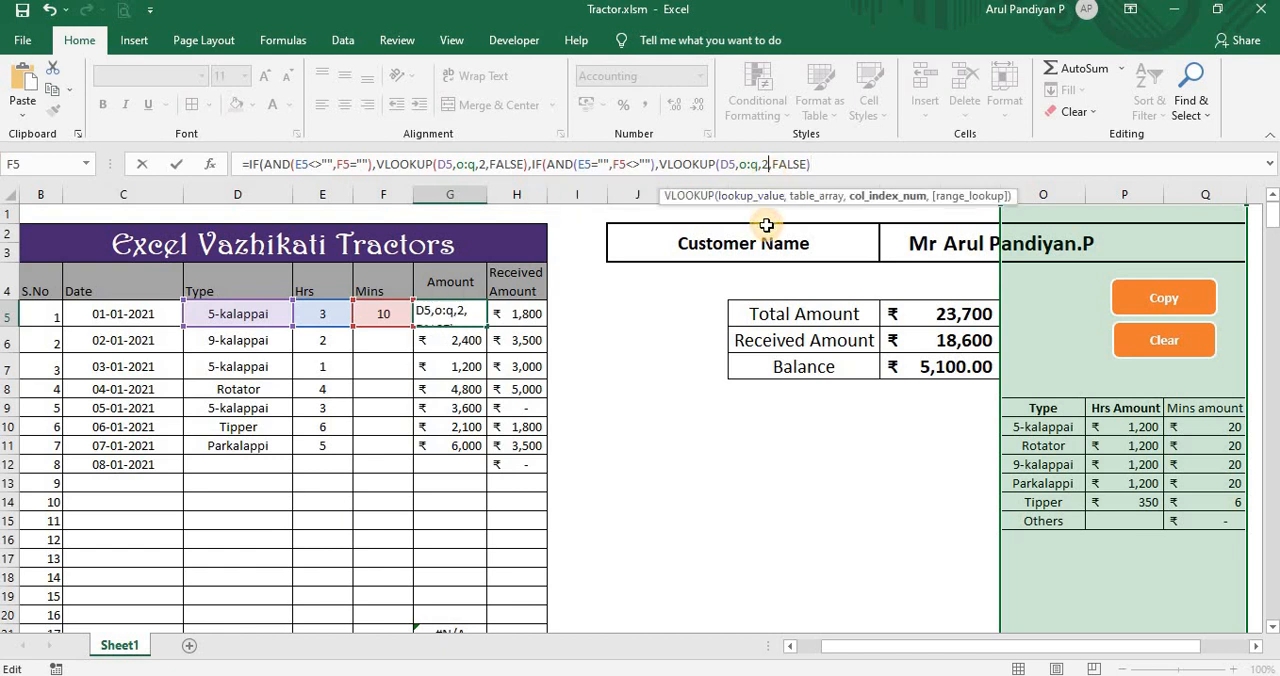
pyautogui.write('3')
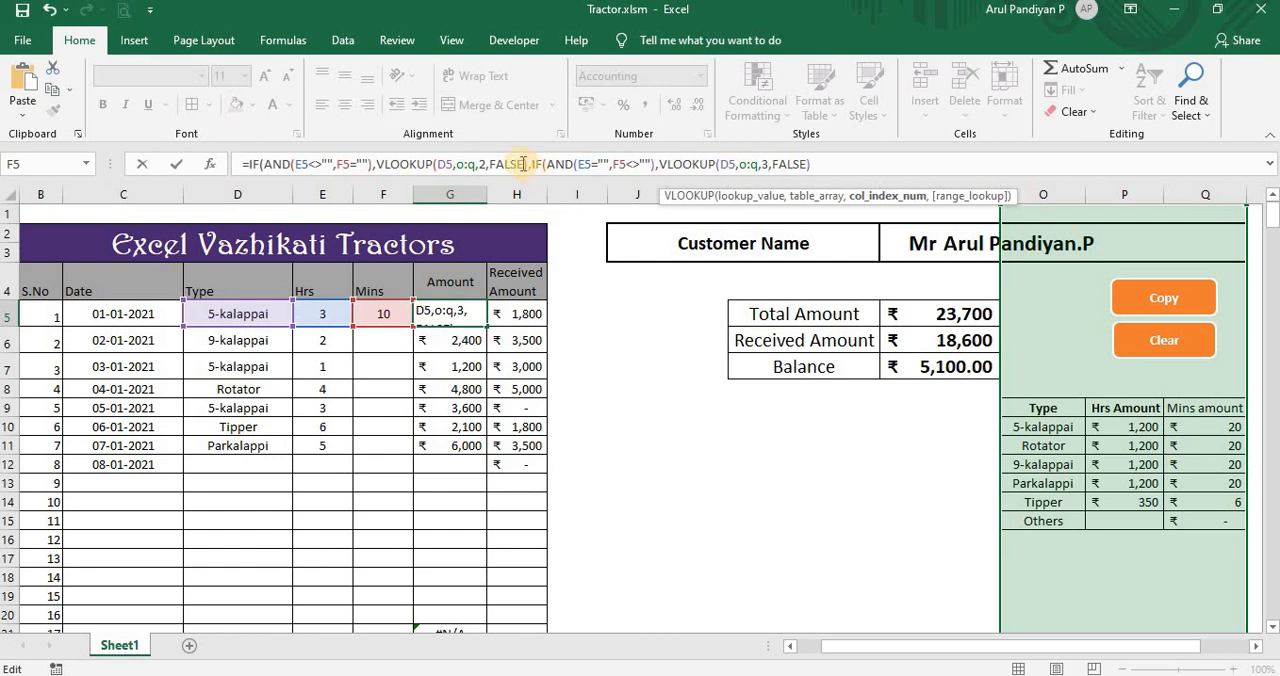
# Step: Multiply the first VLOOKUP in the G5 formula by the hours in E5
pyautogui.click(524, 165)
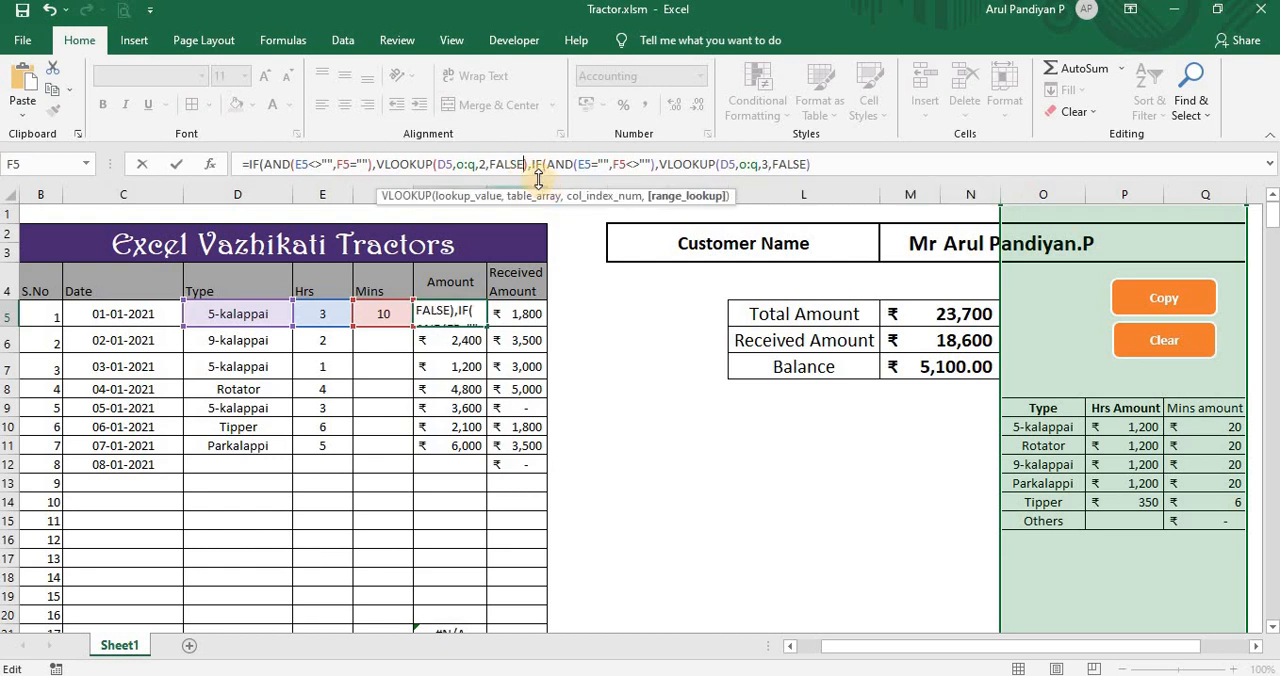
pyautogui.click(530, 164)
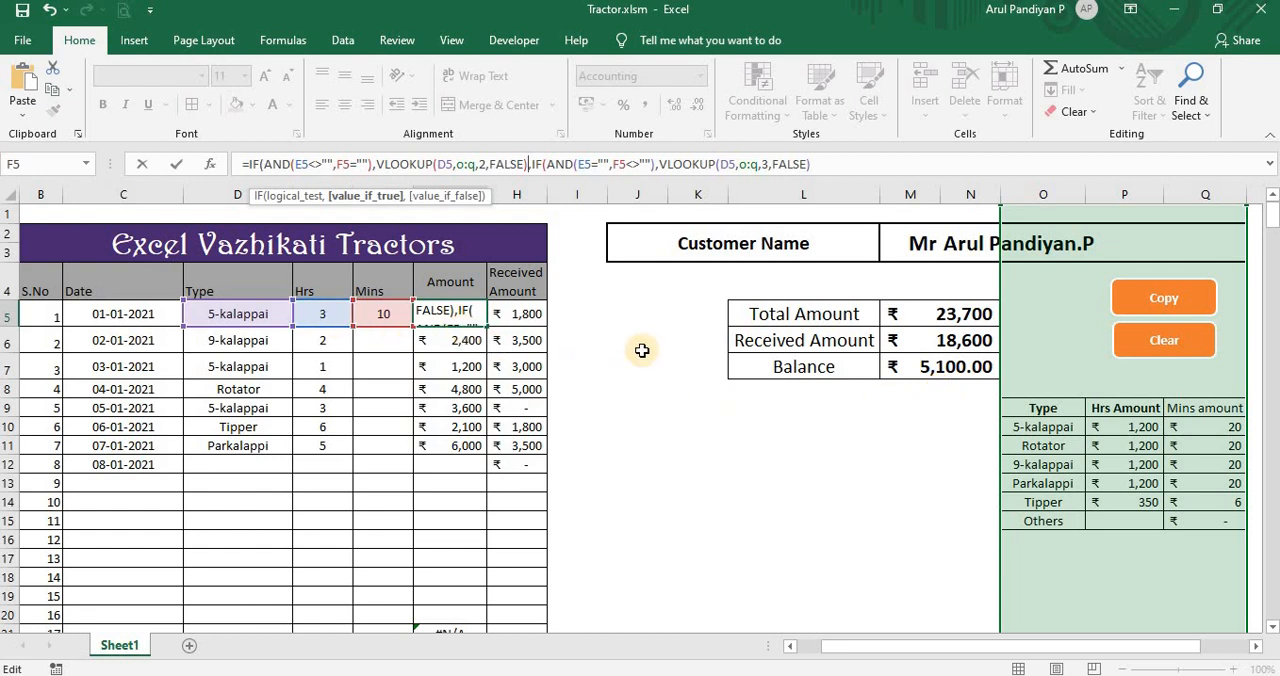
pyautogui.write('*')
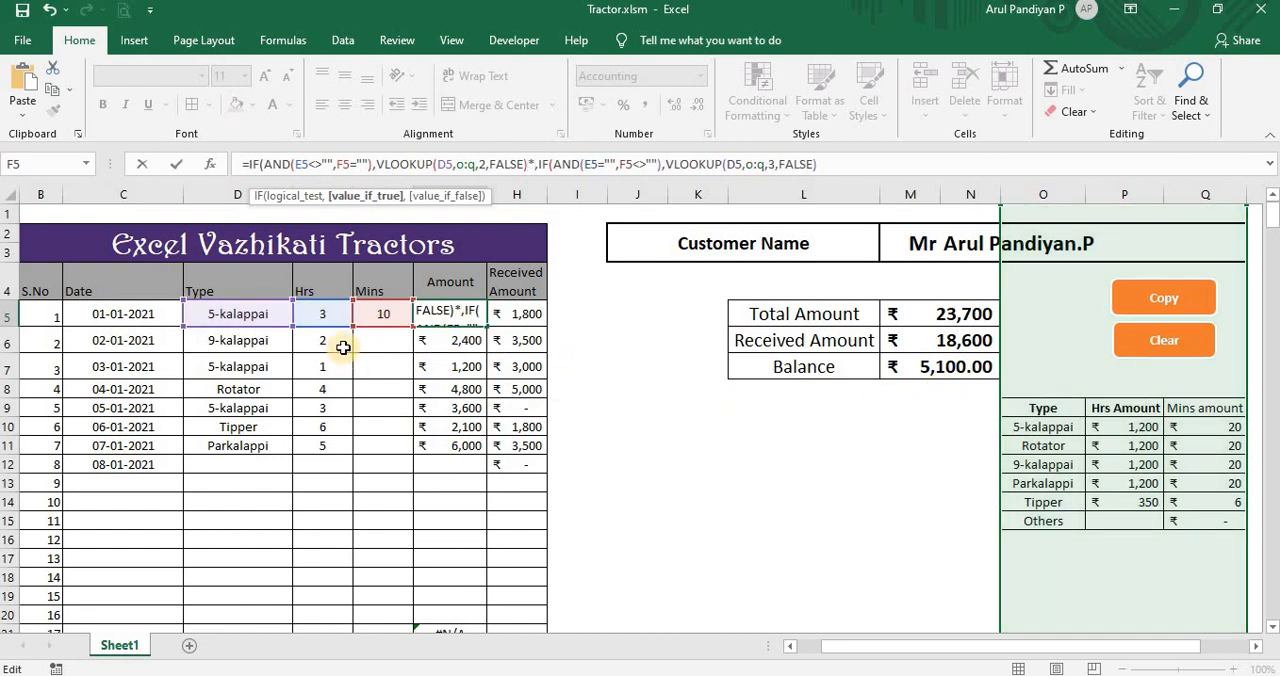
pyautogui.click(338, 317)
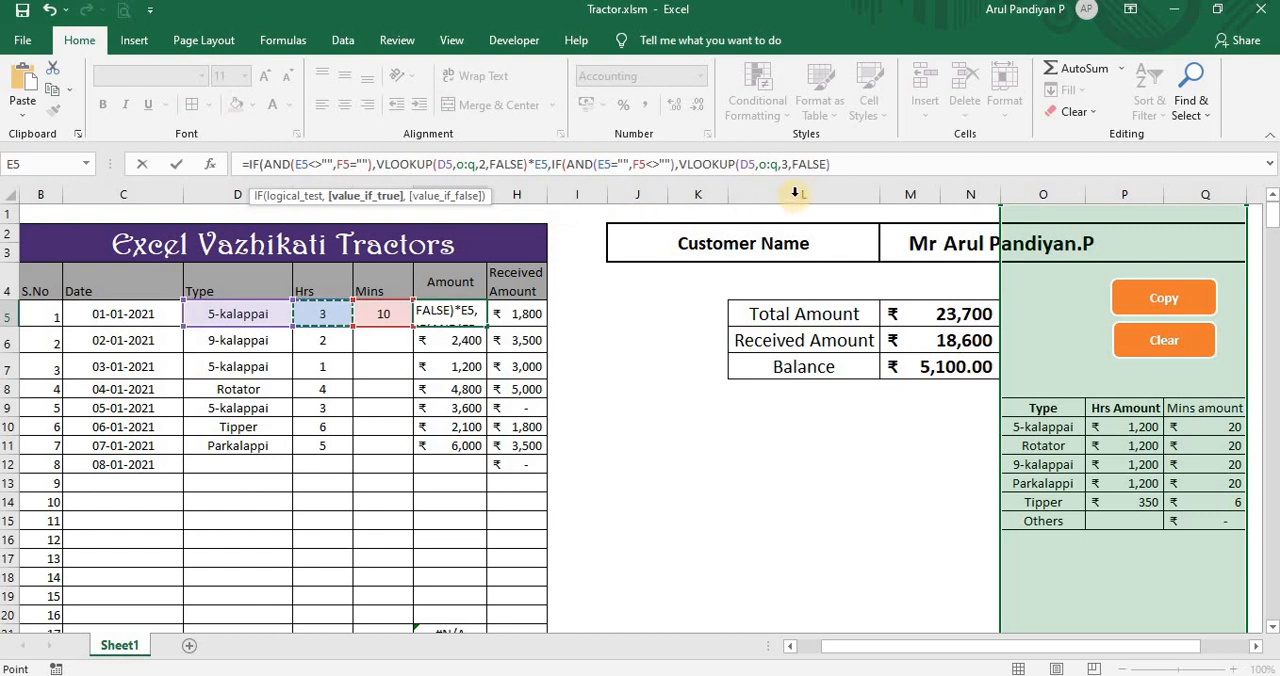
# Step: Multiply the nested IF's VLOOKUP by the minutes in F5 and continue to its value if false argument
pyautogui.click(838, 166)
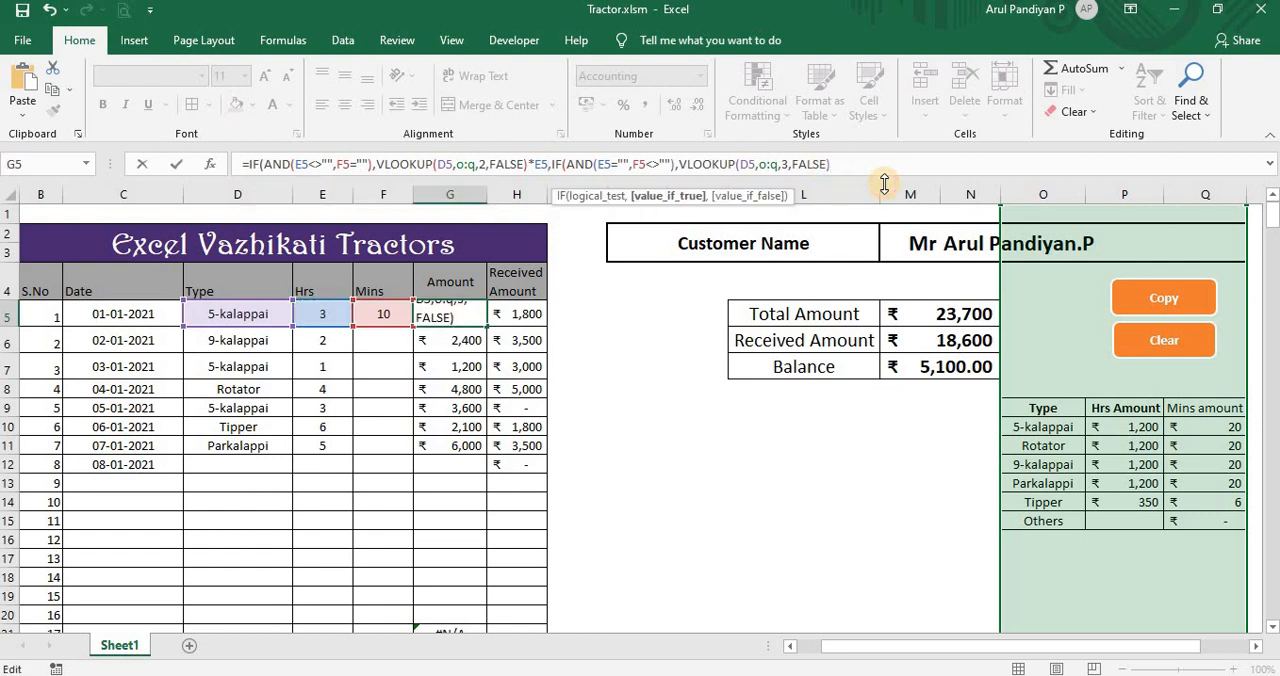
pyautogui.write('*')
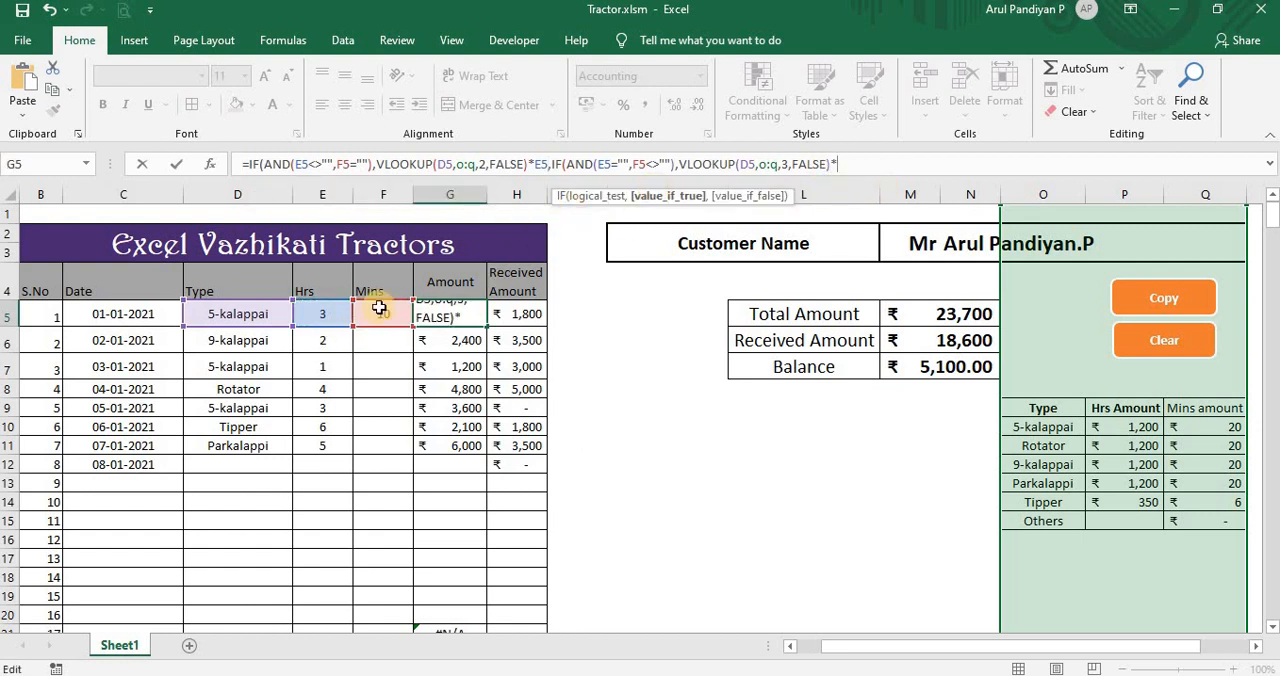
pyautogui.click(378, 316)
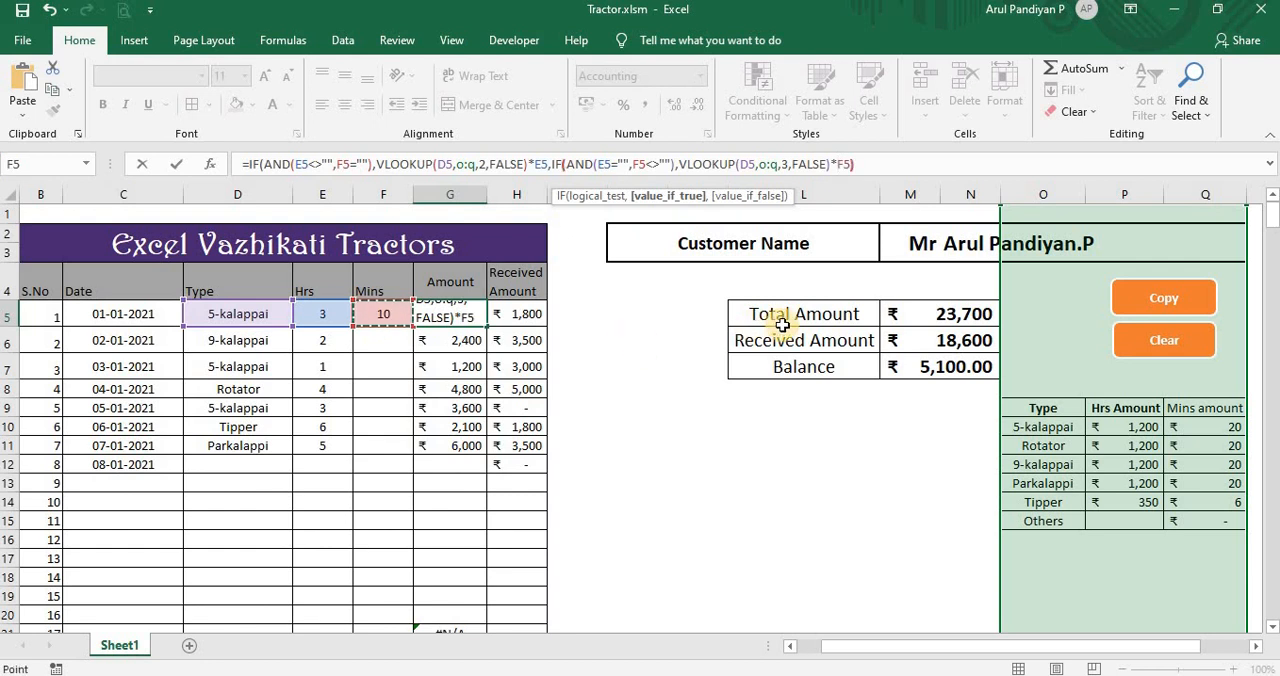
pyautogui.write('),')
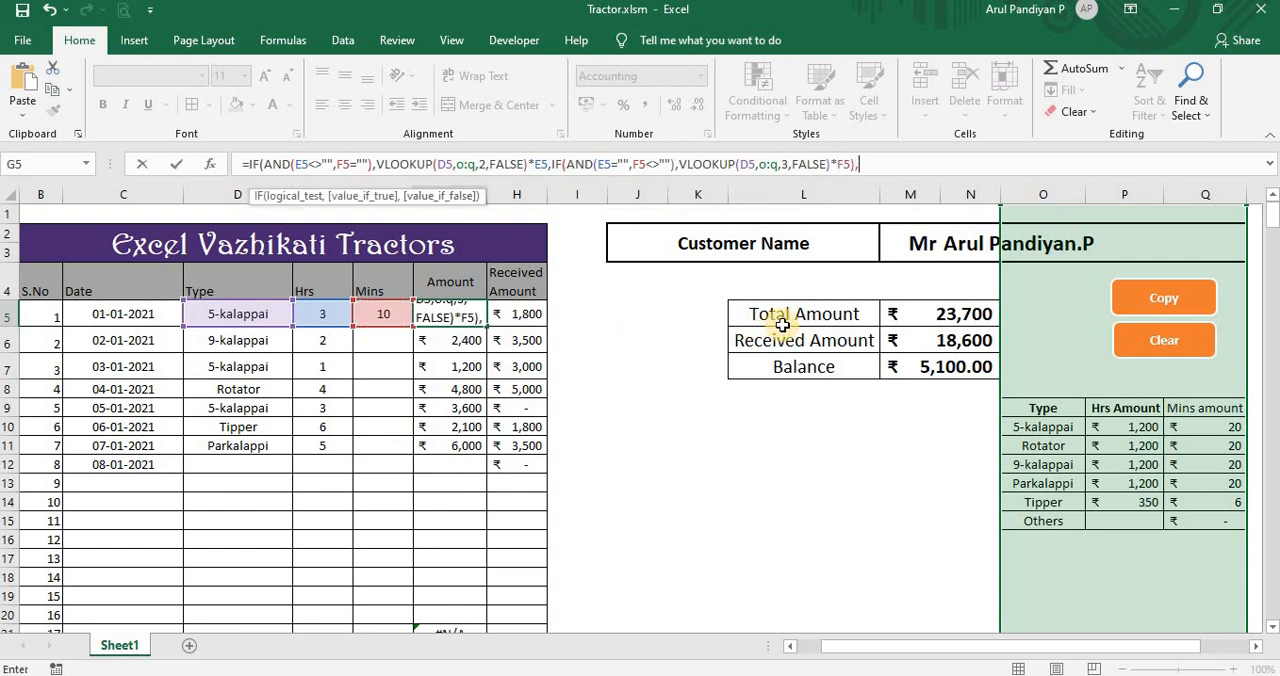
pyautogui.press('BackSpace')
pyautogui.press('BackSpace')
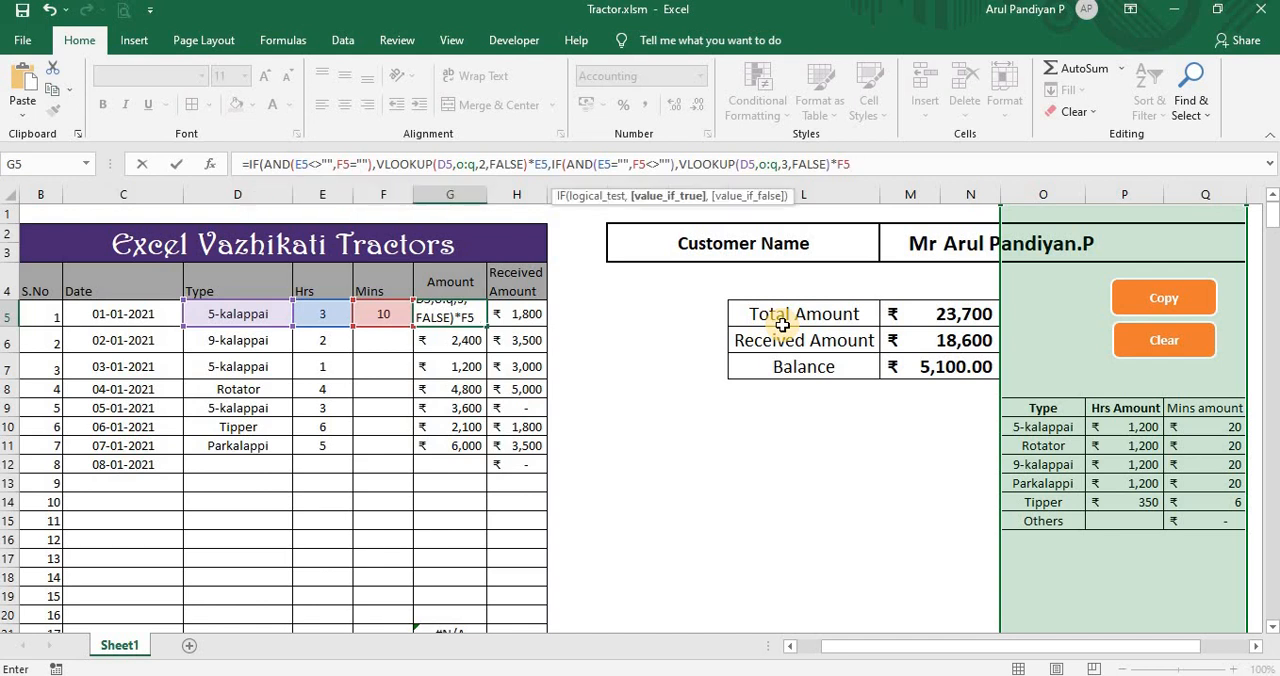
pyautogui.write(',')
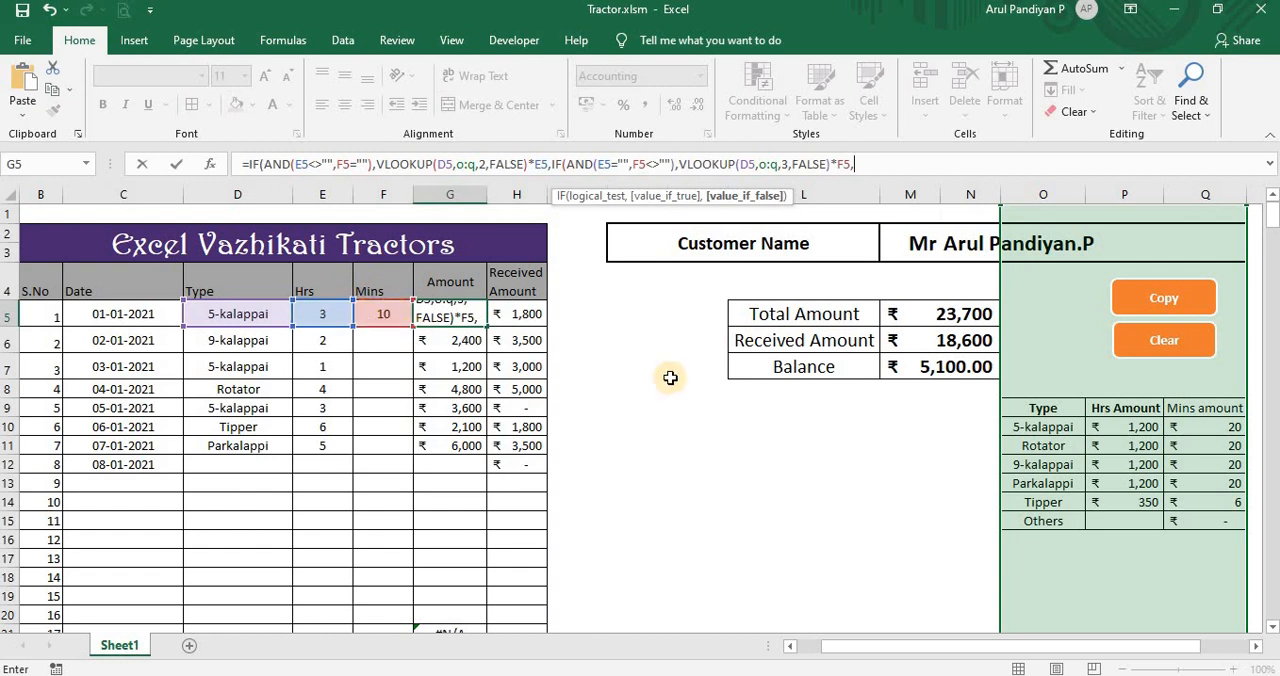
pyautogui.write('vl')
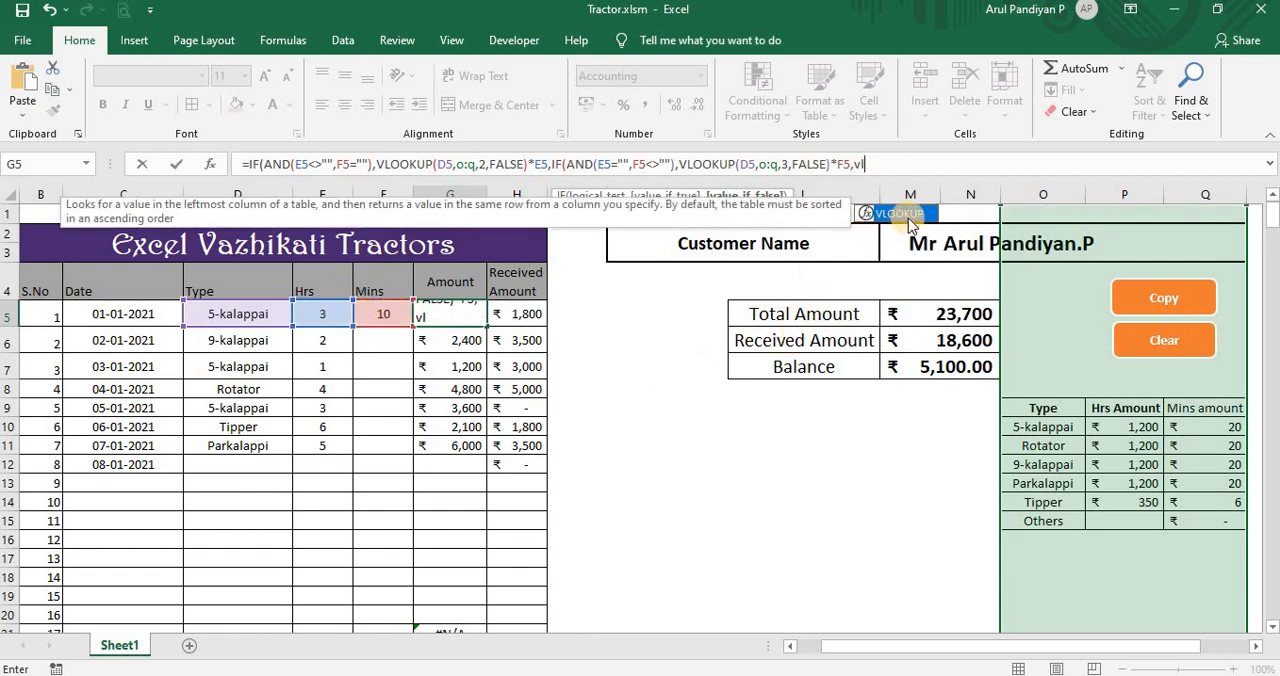
pyautogui.doubleClick(905, 214)
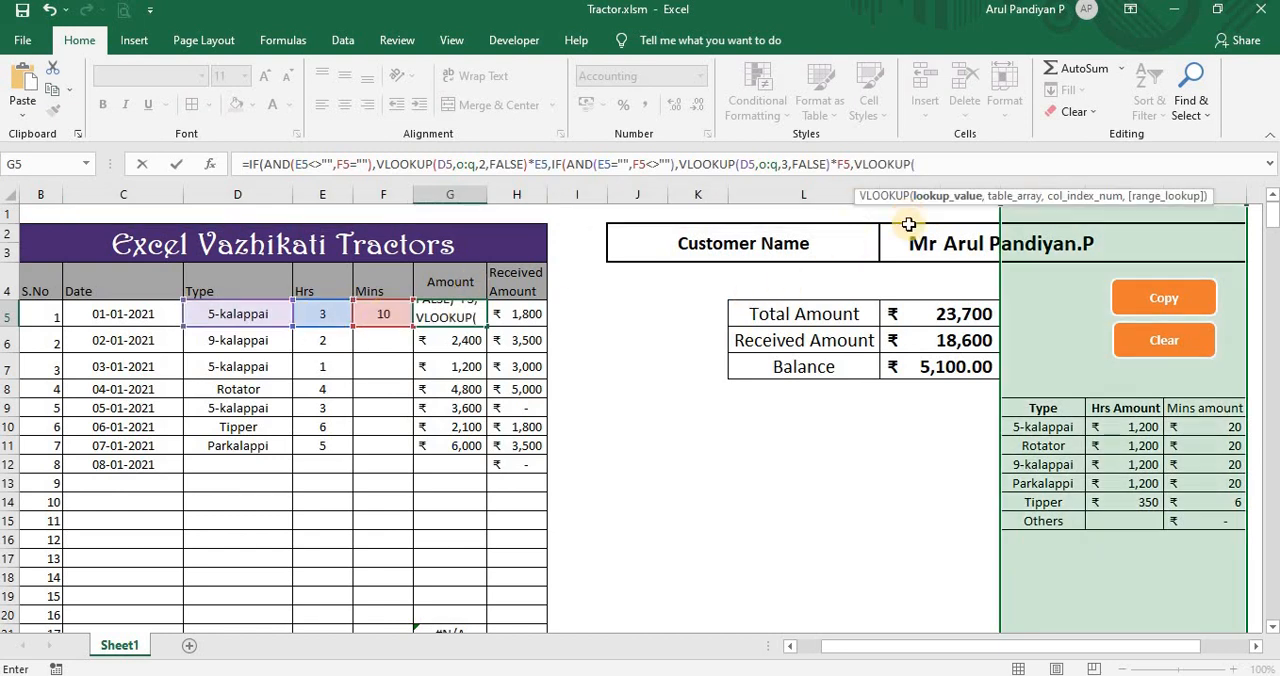
pyautogui.press('BackSpace')
pyautogui.press('BackSpace')
pyautogui.press('BackSpace')
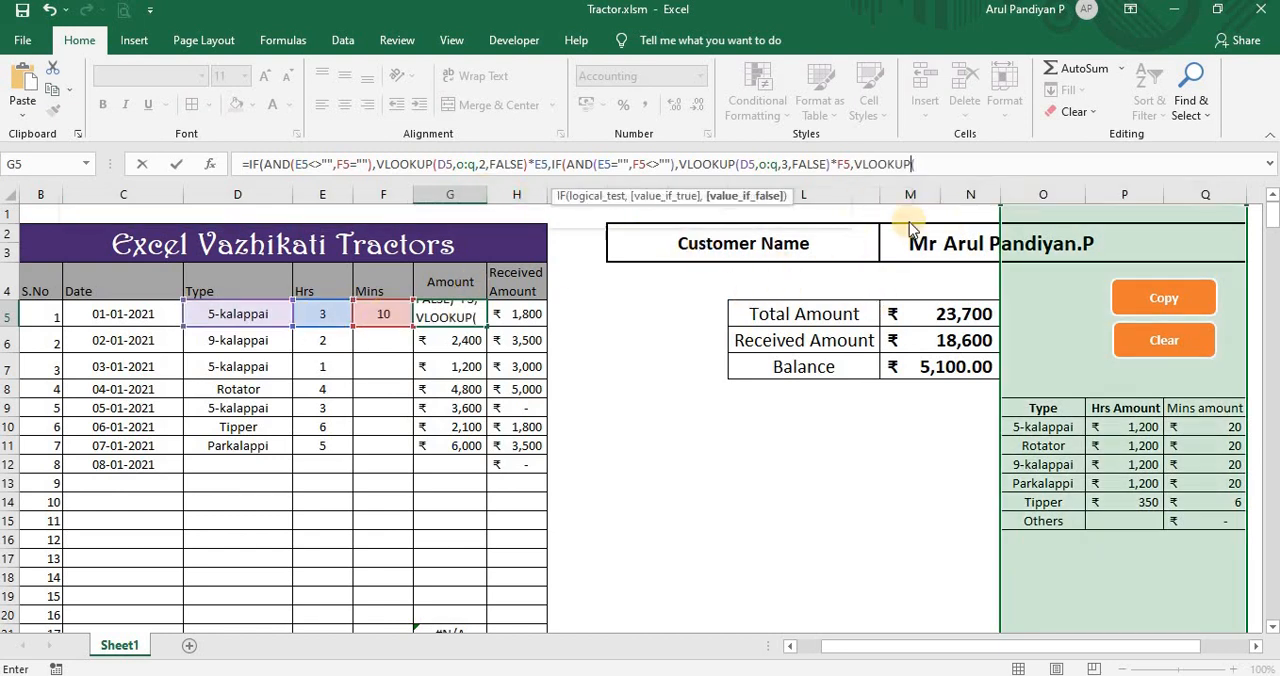
pyautogui.press('BackSpace')
pyautogui.press('BackSpace')
pyautogui.press('BackSpace')
pyautogui.press('BackSpace')
pyautogui.press('BackSpace')
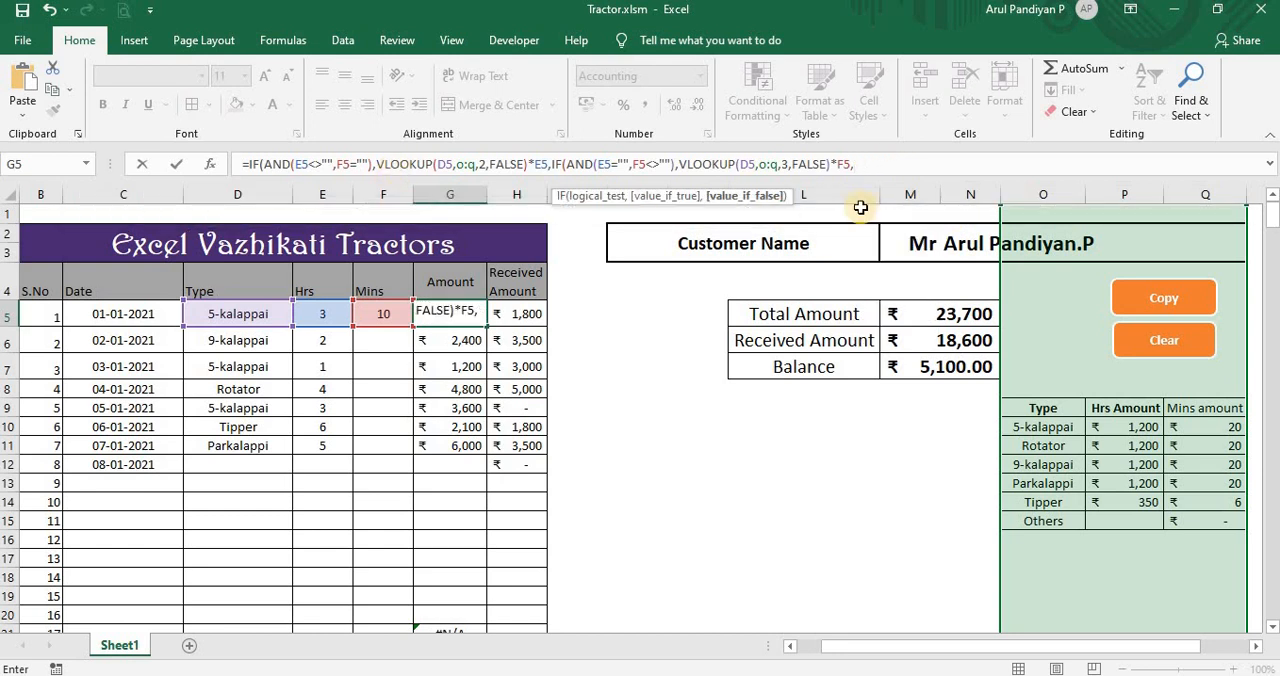
# Step: Paste the copied column 2 VLOOKUP as the nested IF's value if false and multiply it by E5
pyautogui.hotkey('ctrl', 'v')
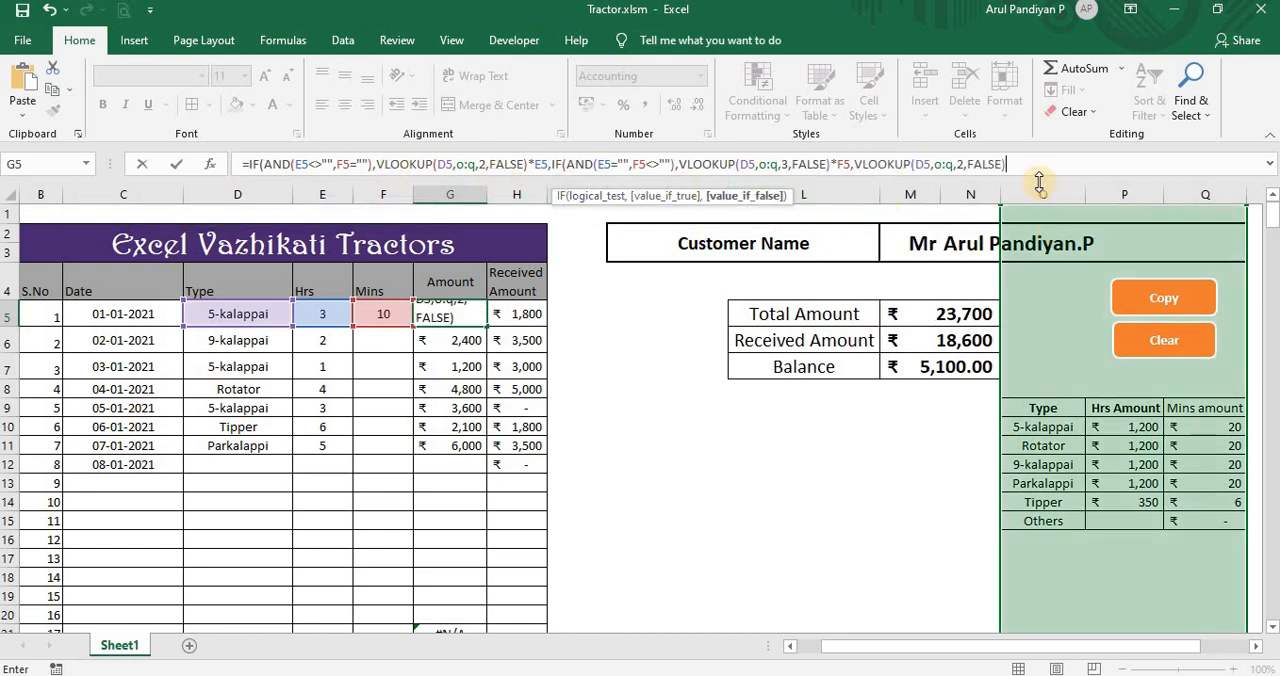
pyautogui.write('*')
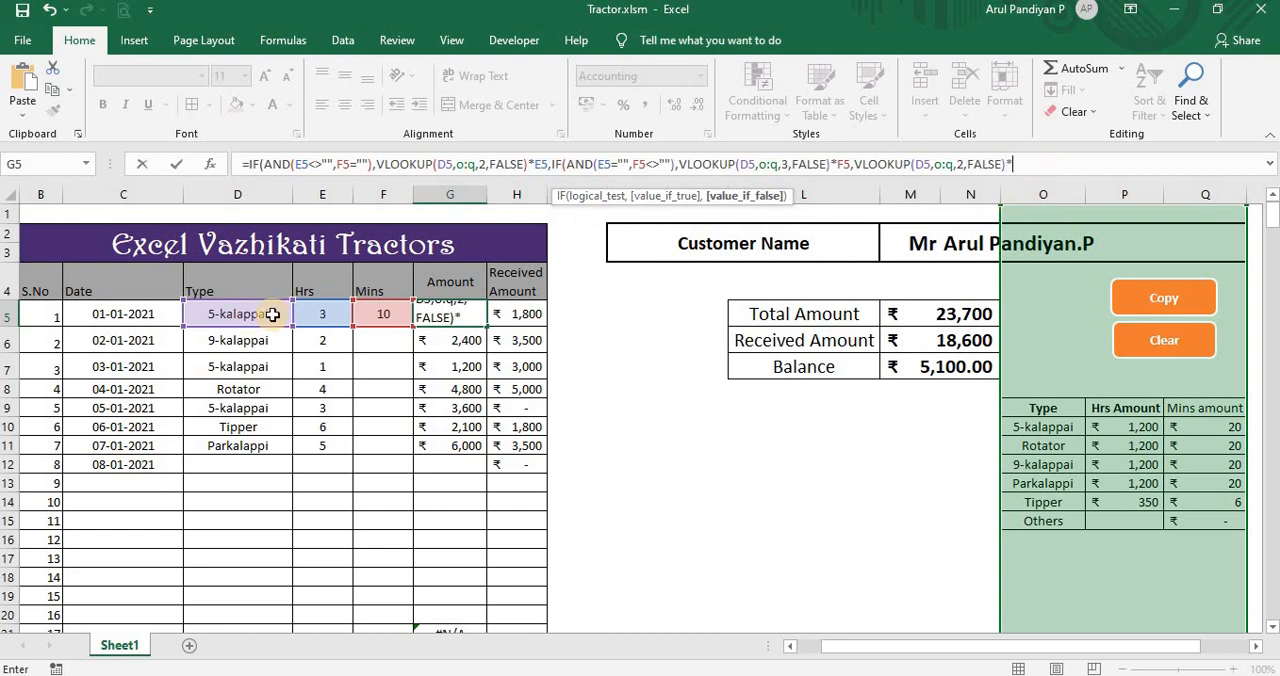
pyautogui.click(329, 314)
# Step: Add VLOOKUP(D5,O:Q,3,FALSE)*F5 to the value if false, then close and enter the G5 formula
pyautogui.write('+')
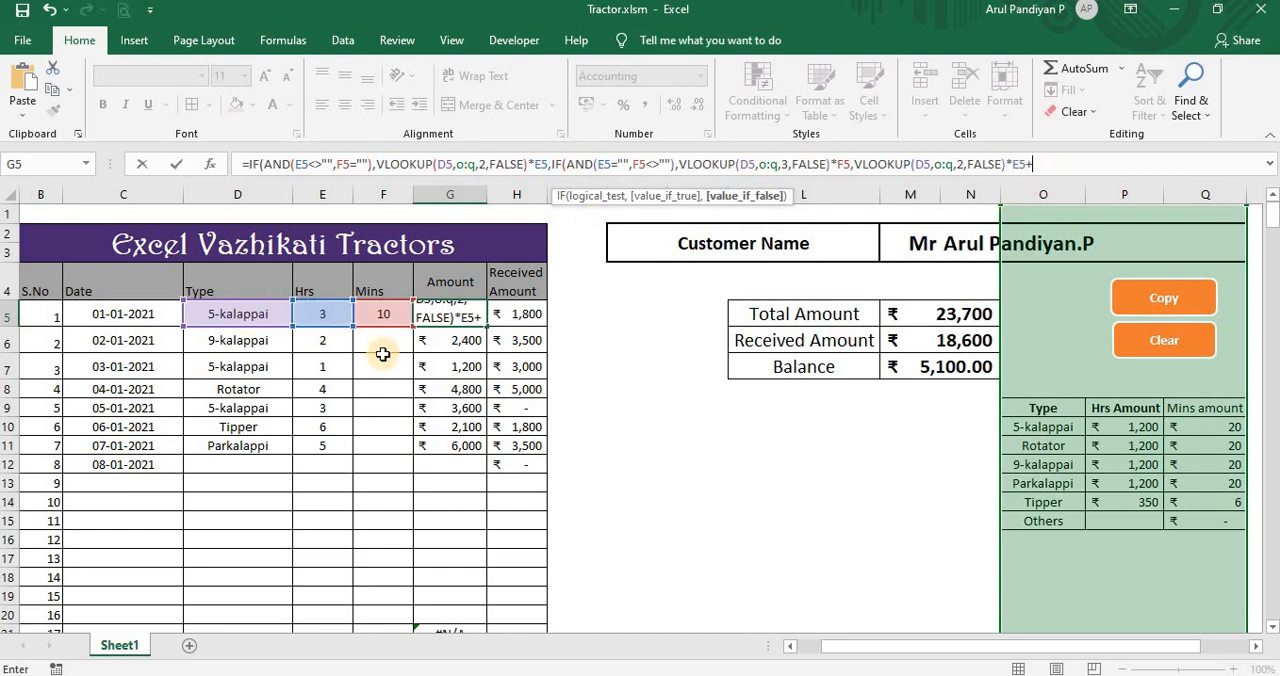
pyautogui.hotkey('ctrl', 'v')
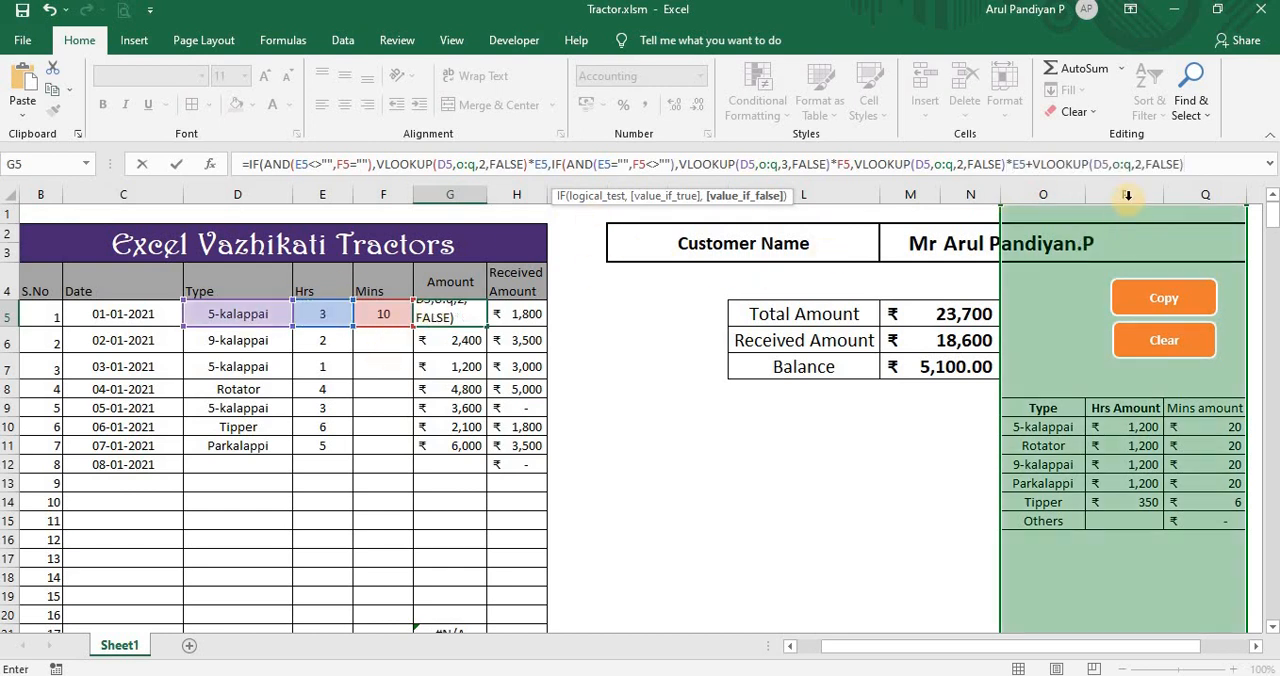
pyautogui.click(1140, 165)
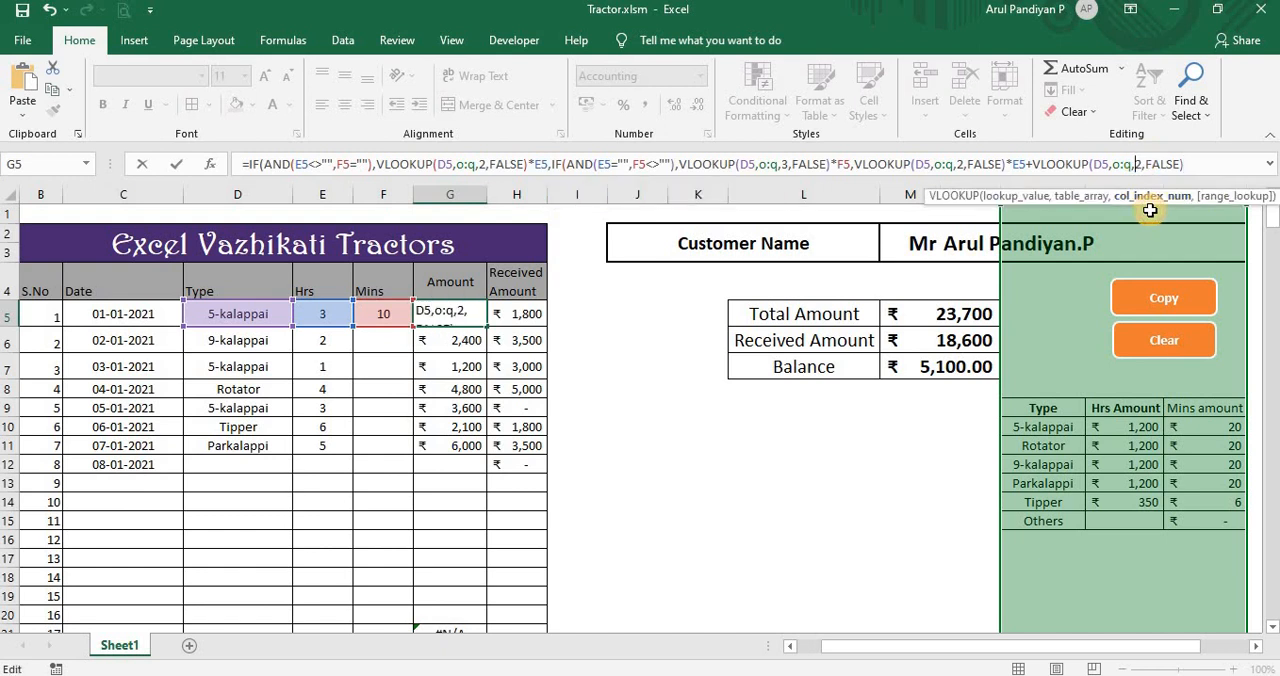
pyautogui.press('BackSpace')
pyautogui.write('3')
pyautogui.click(1220, 165)
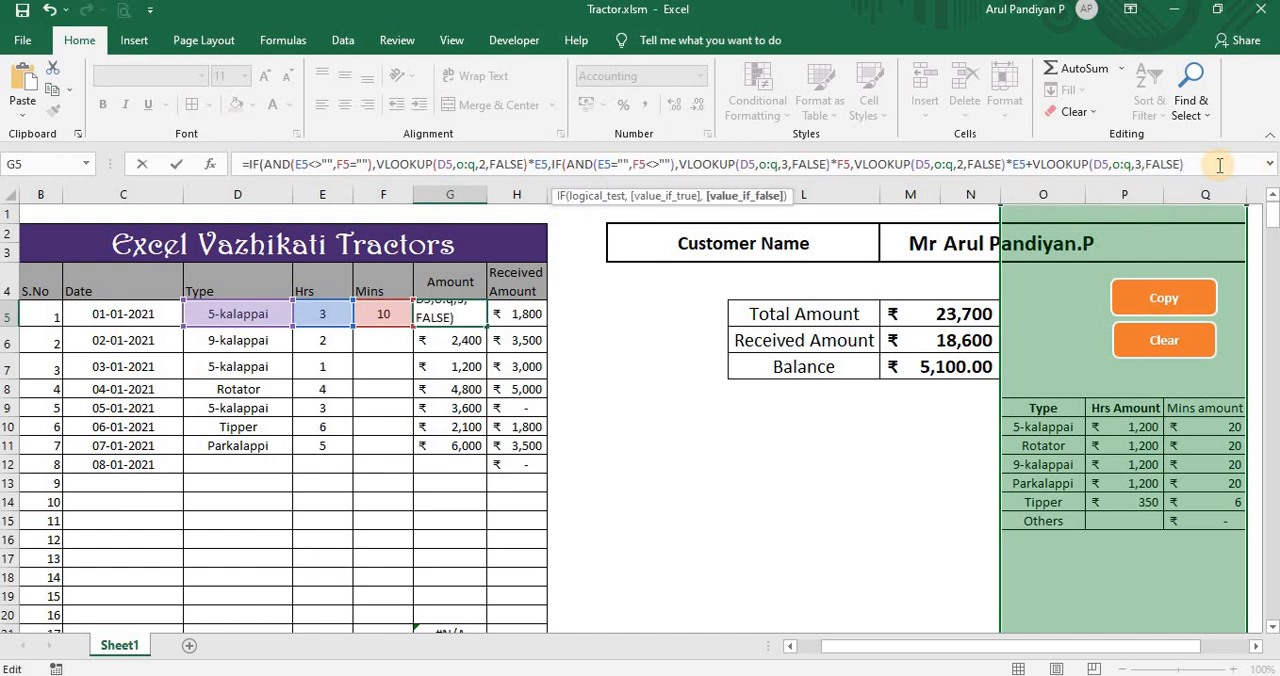
pyautogui.write('*')
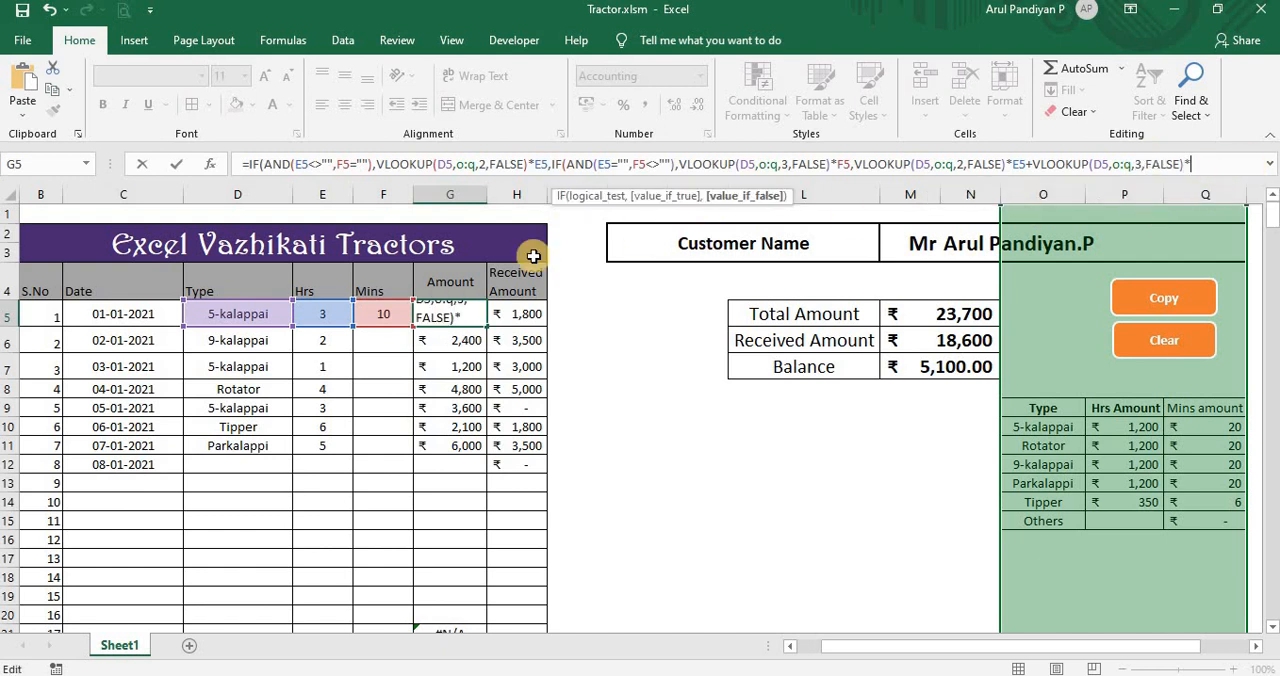
pyautogui.click(388, 314)
pyautogui.write(')')
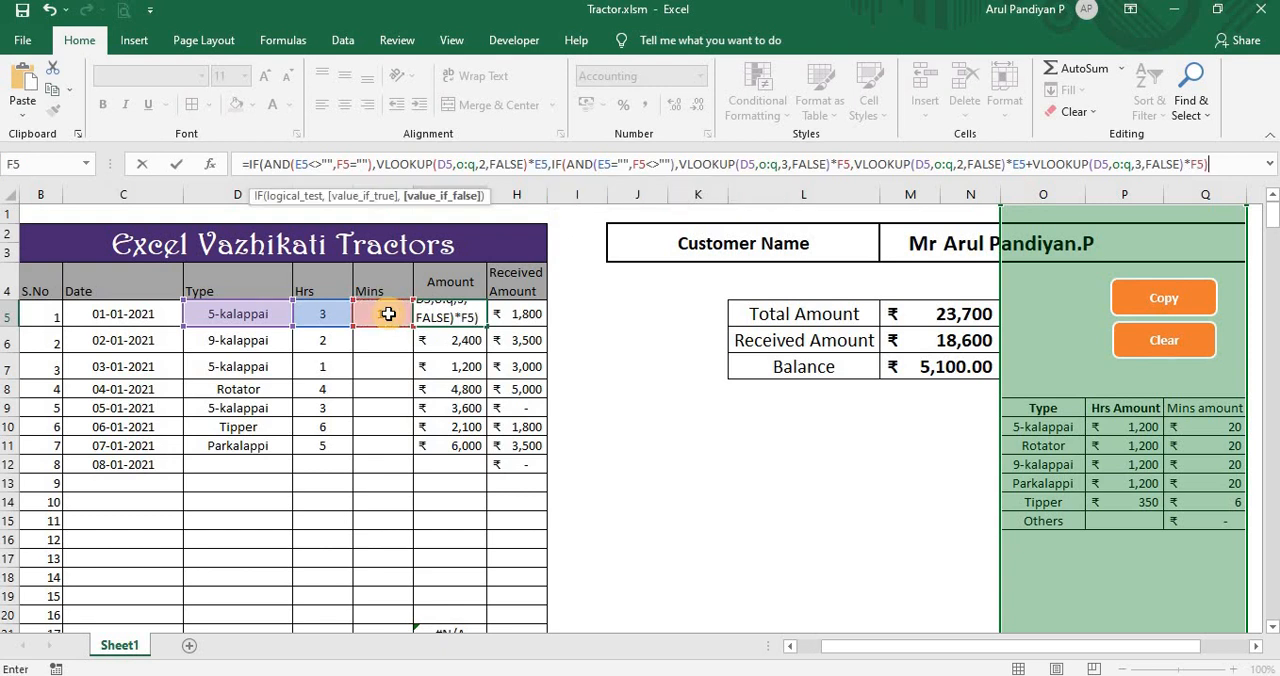
pyautogui.press('Return')
pyautogui.press('Return')
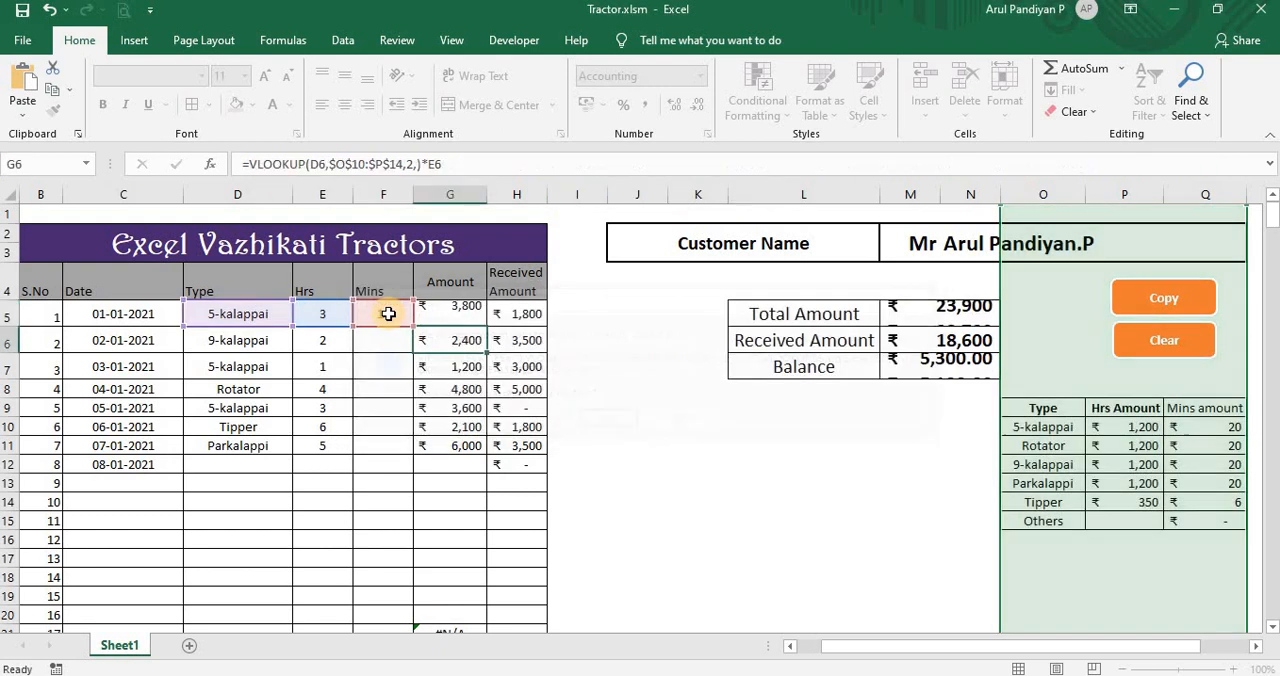
# Step: Fill the G5 amount formula down the Amount column through G11
pyautogui.click(456, 310)
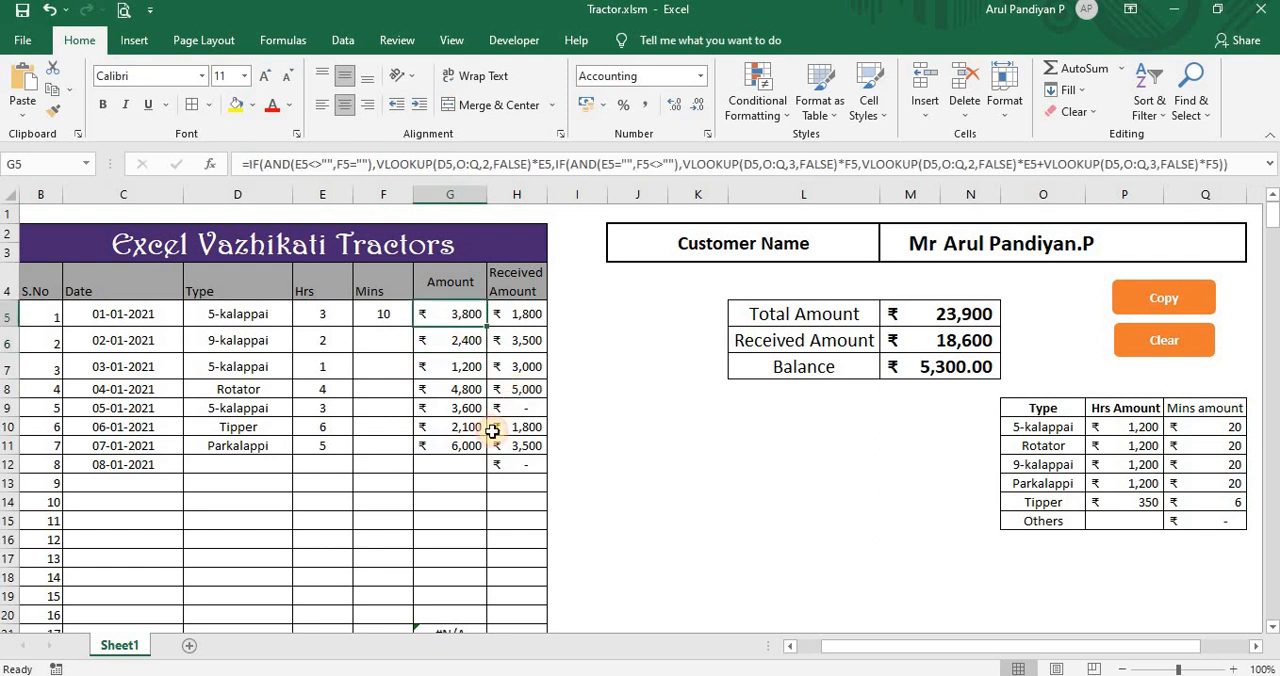
pyautogui.doubleClick(485, 327)
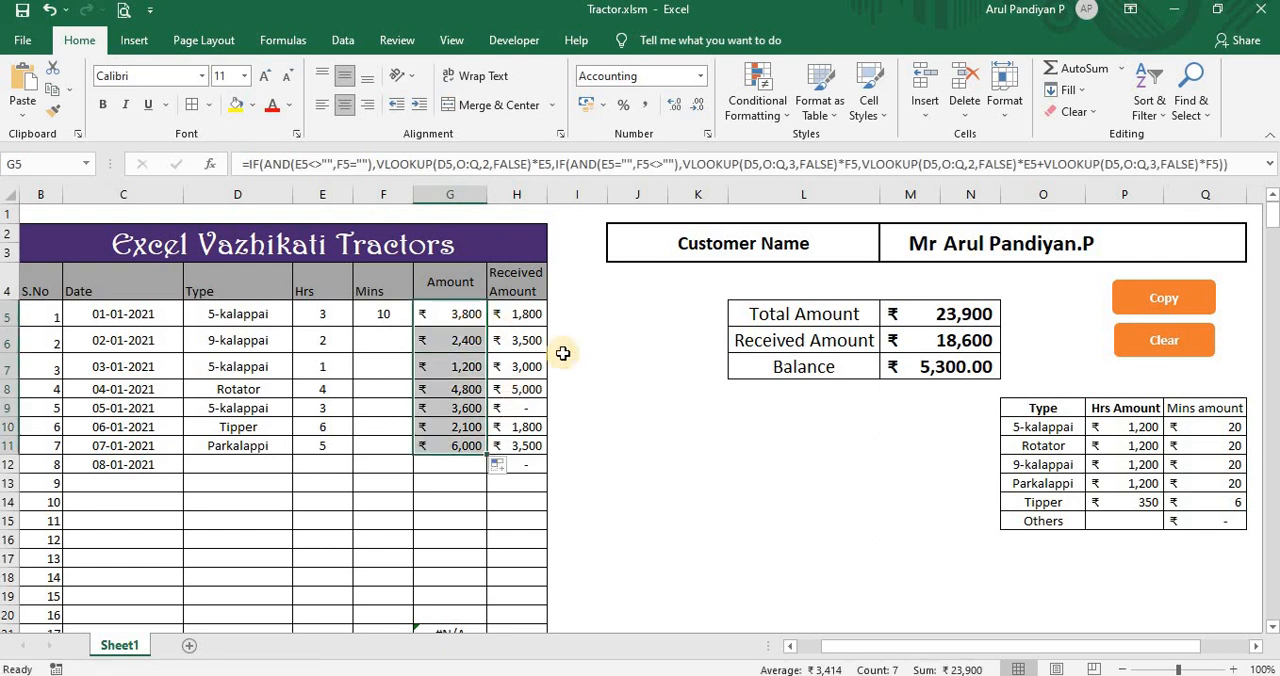
pyautogui.click(470, 313)
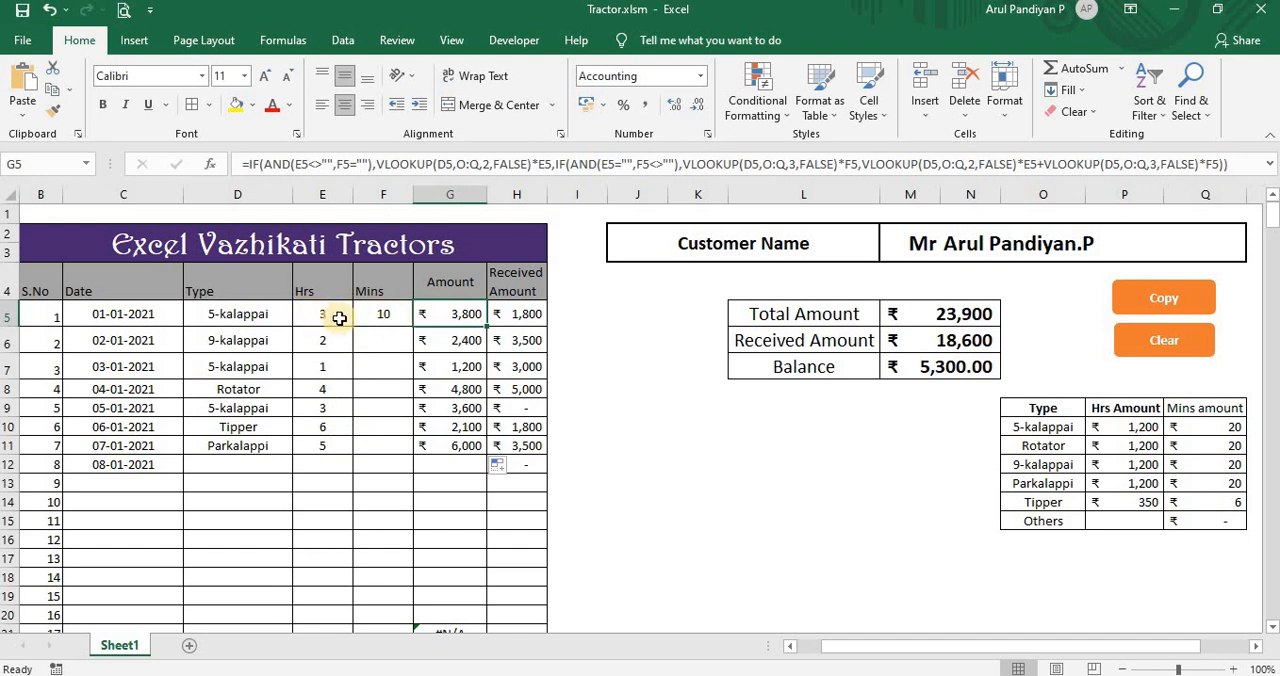
# Step: Clear the minutes in F5 and check the hours-only amount against the 5-kalappai hourly rate and hours in E5
pyautogui.click(383, 316)
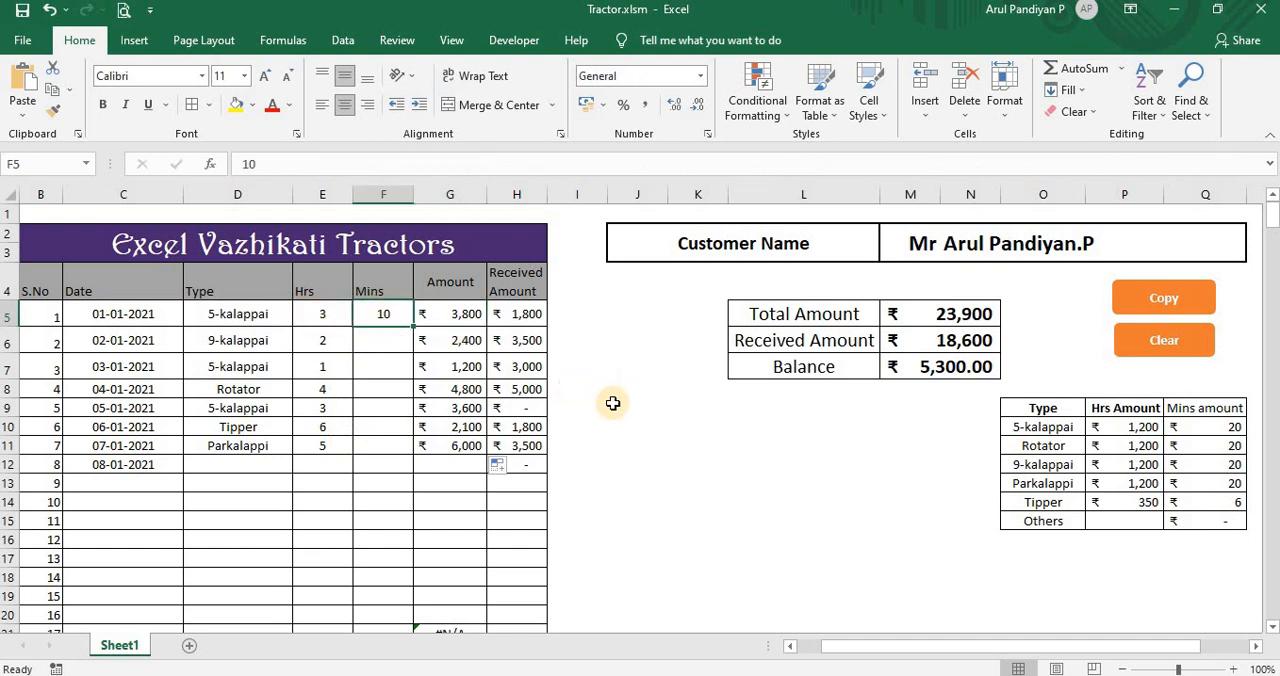
pyautogui.press('Delete')
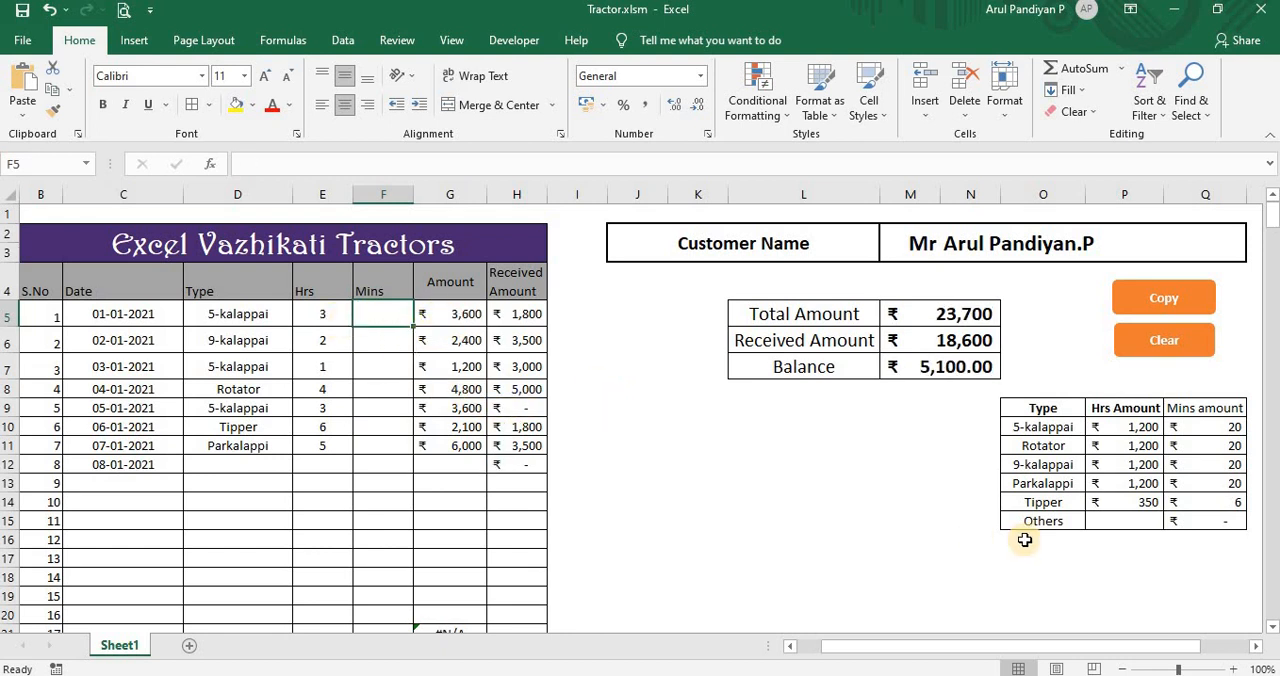
pyautogui.click(1132, 427)
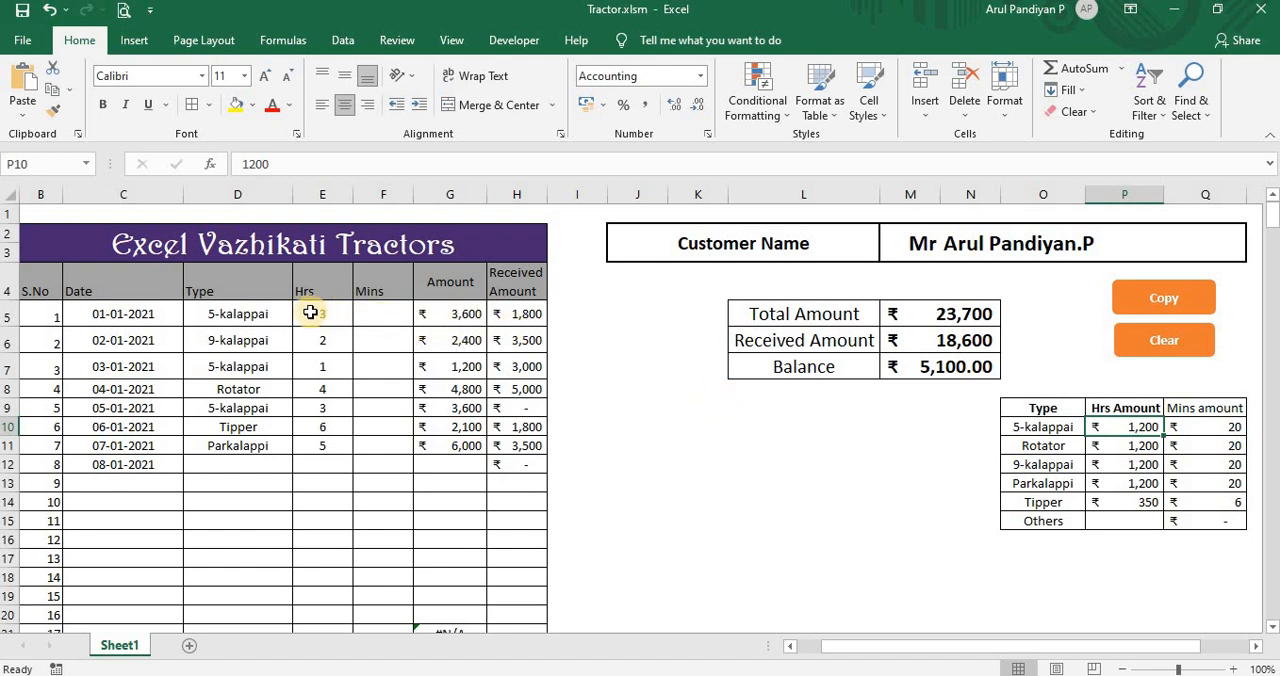
pyautogui.click(340, 314)
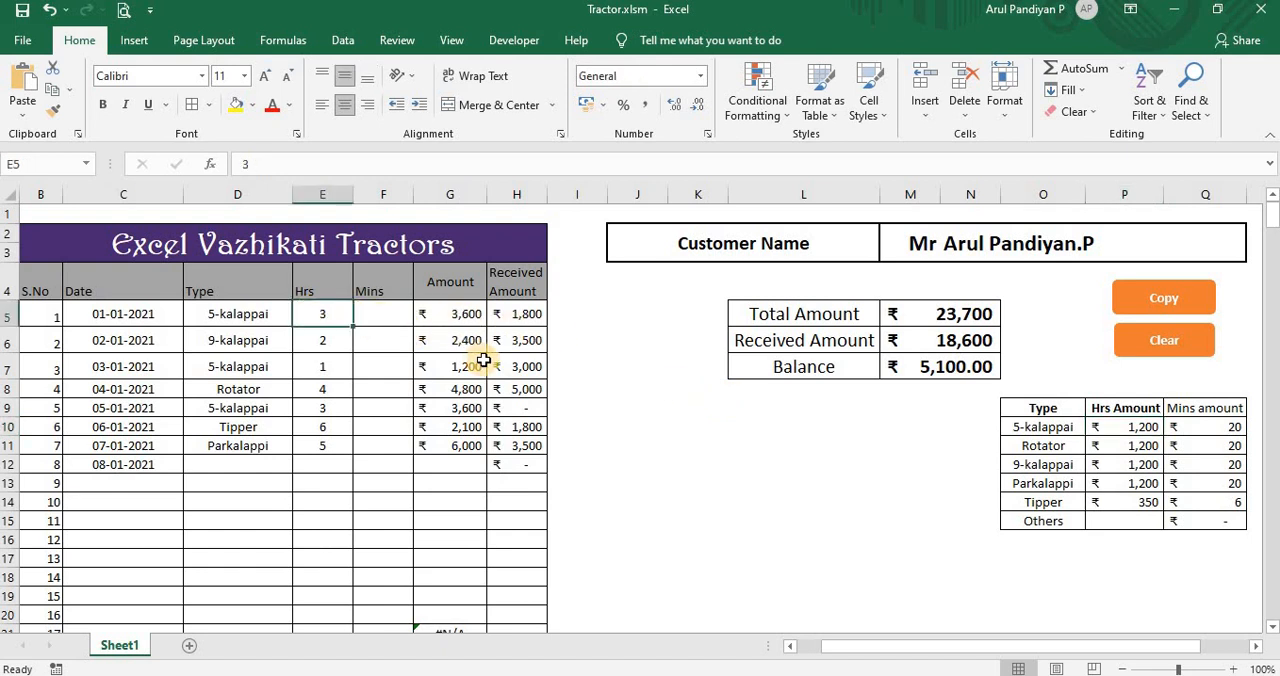
# Step: Clear the hours in E5 and enter 20 minutes in F5 to test the minutes-only amount
pyautogui.press('Delete')
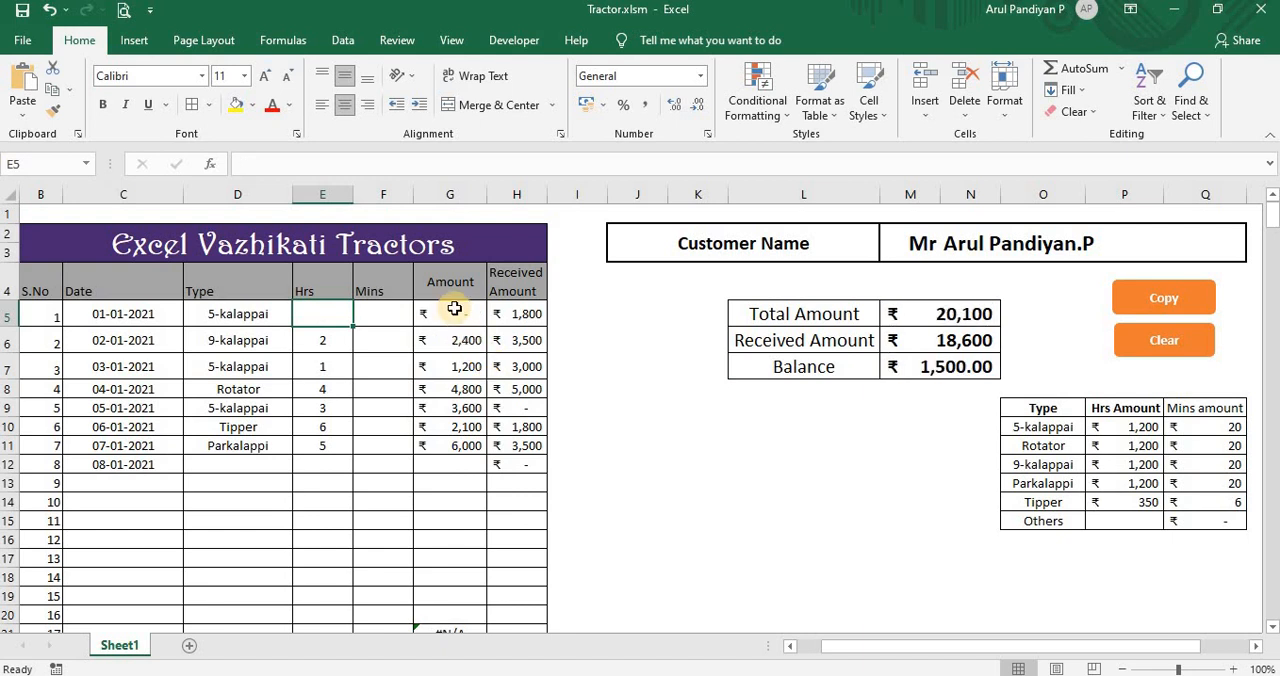
pyautogui.click(403, 322)
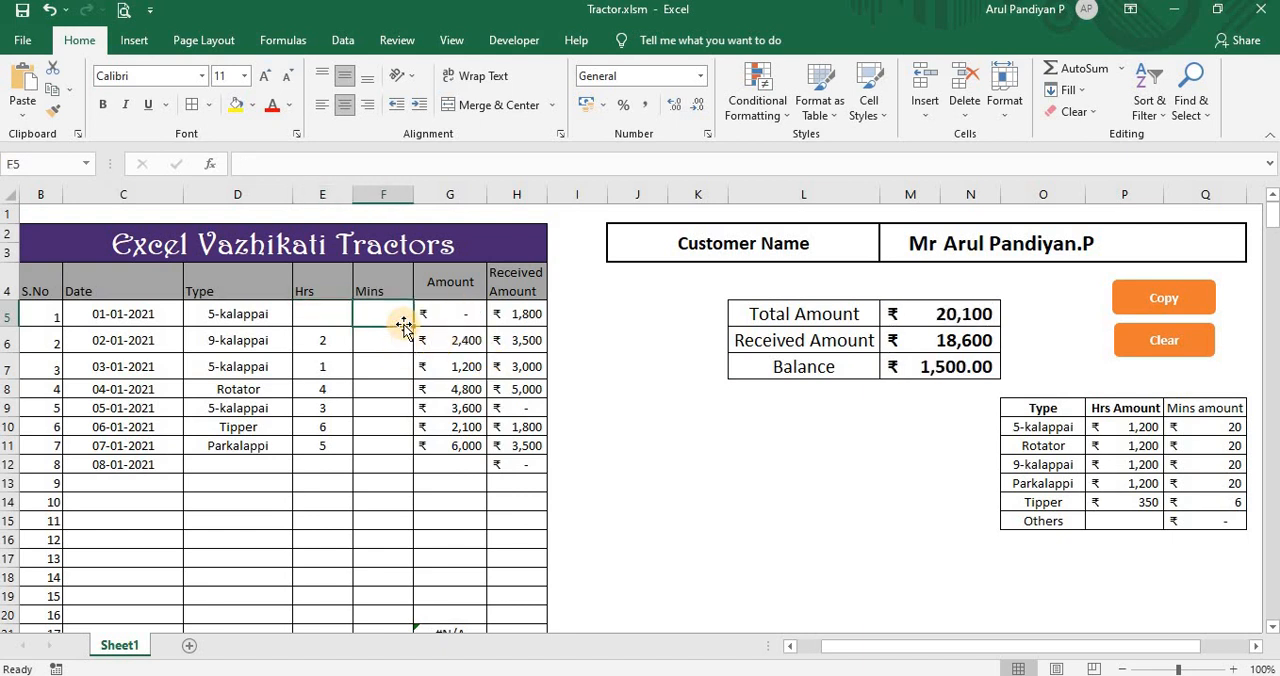
pyautogui.write('20')
pyautogui.press('Return')
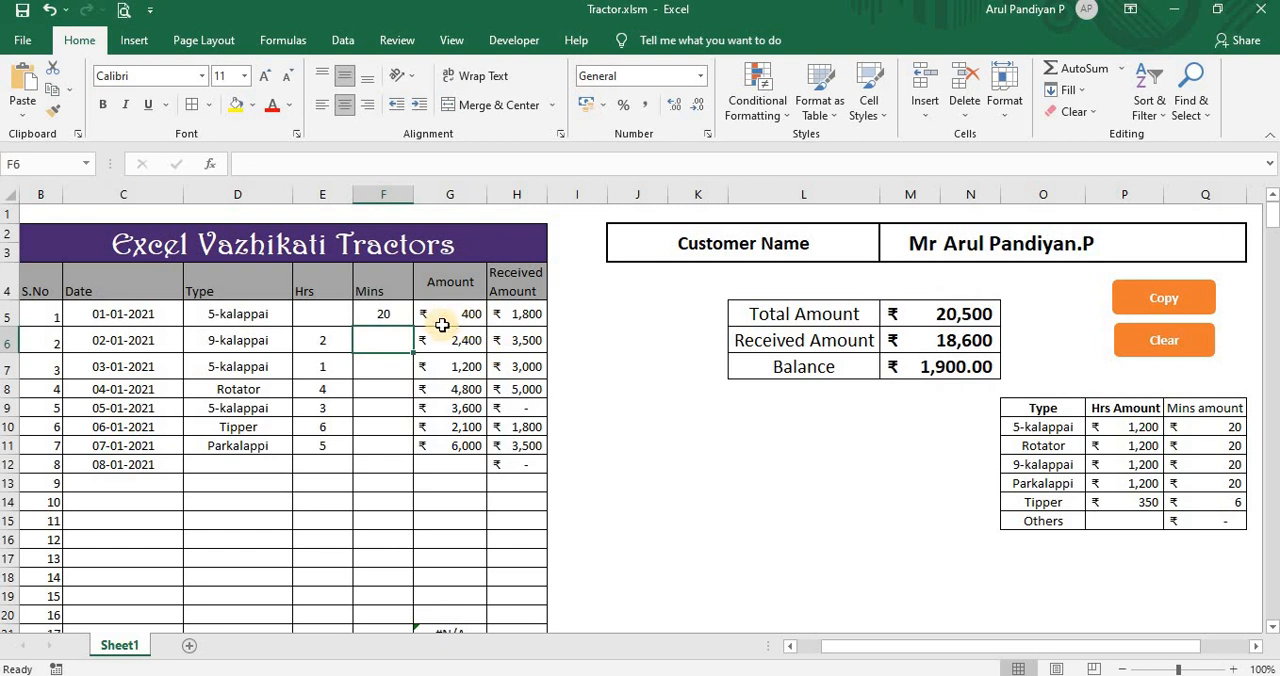
# Step: Enter 5 hours in E5 to test the amount for combined hours and minutes
pyautogui.click(316, 320)
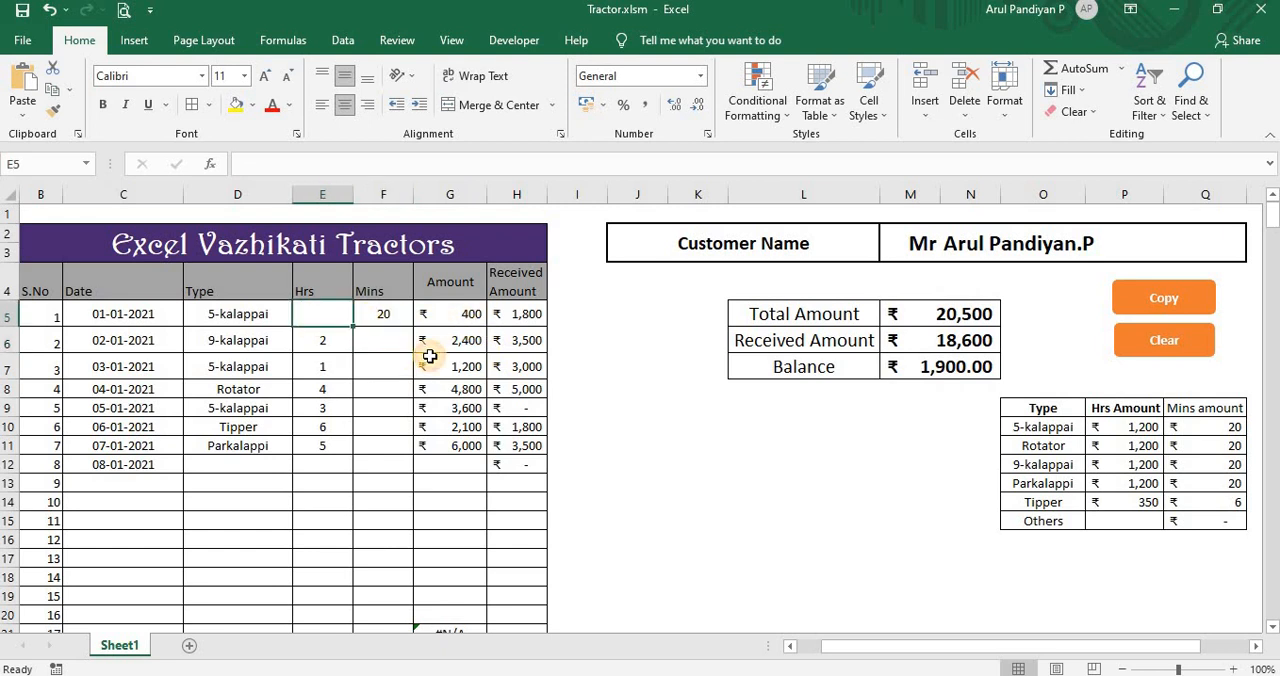
pyautogui.write('5')
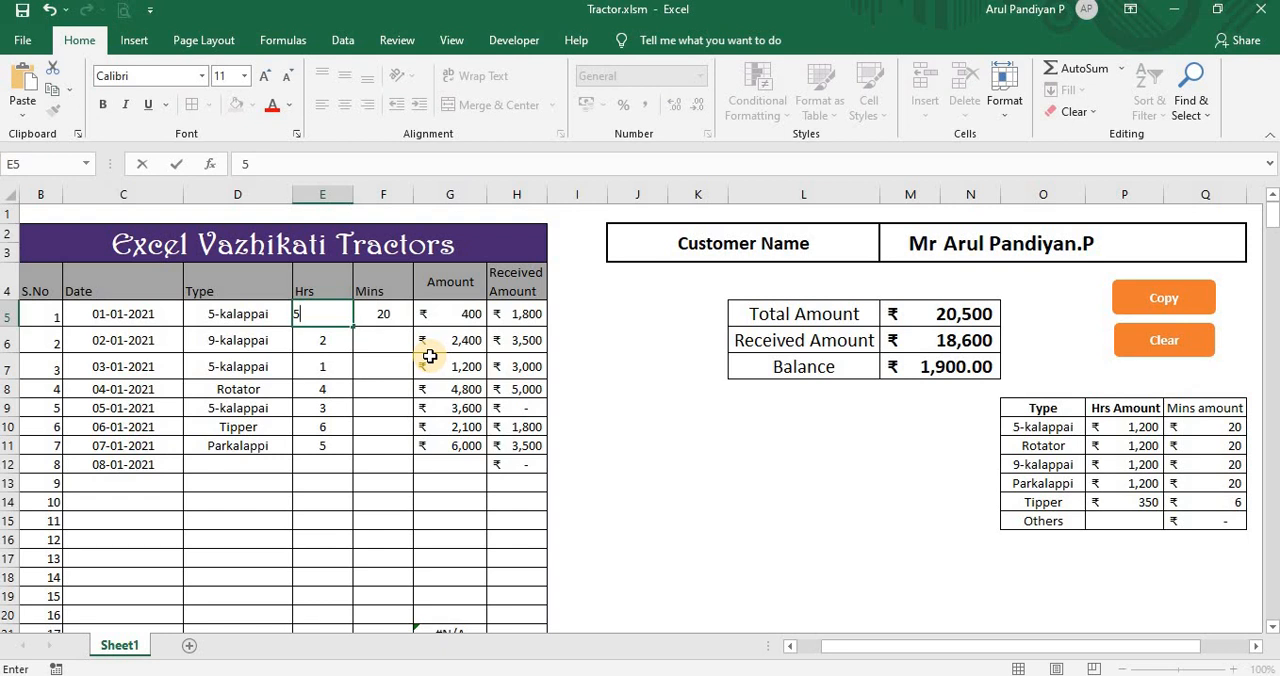
pyautogui.press('Return')
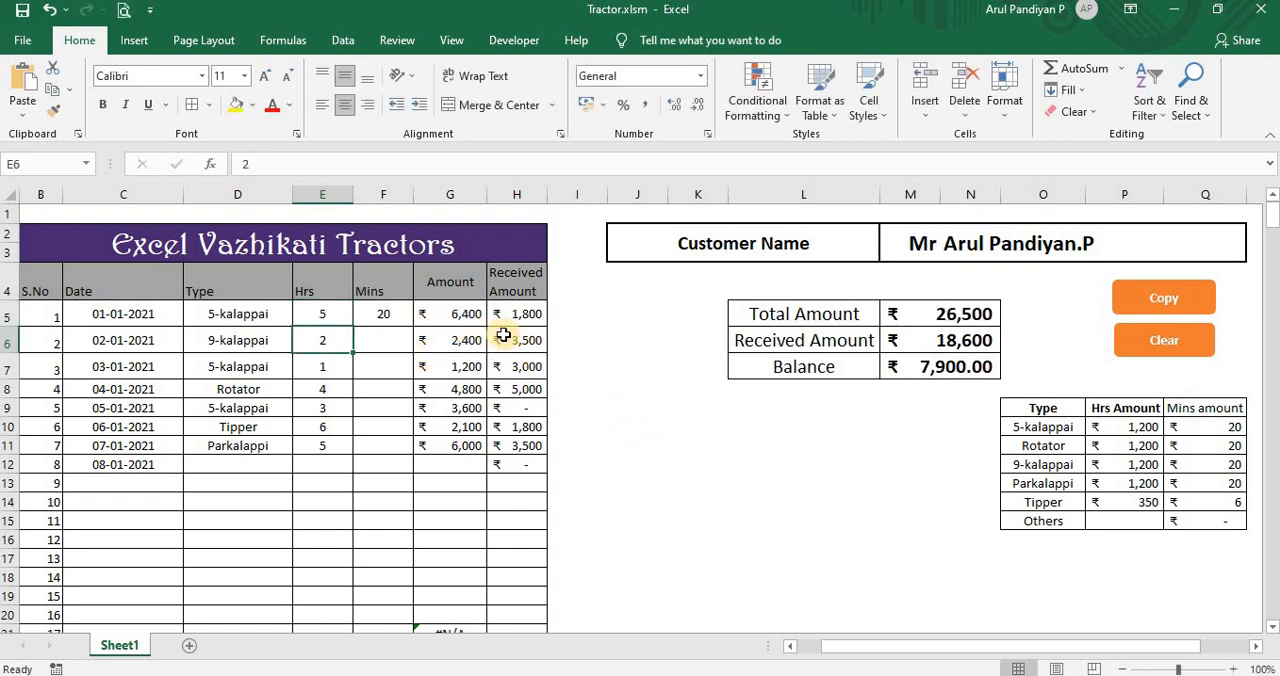
# Step: Review the nested IF/VLOOKUP formula in G5, leaving it unaltered
pyautogui.click(460, 313)
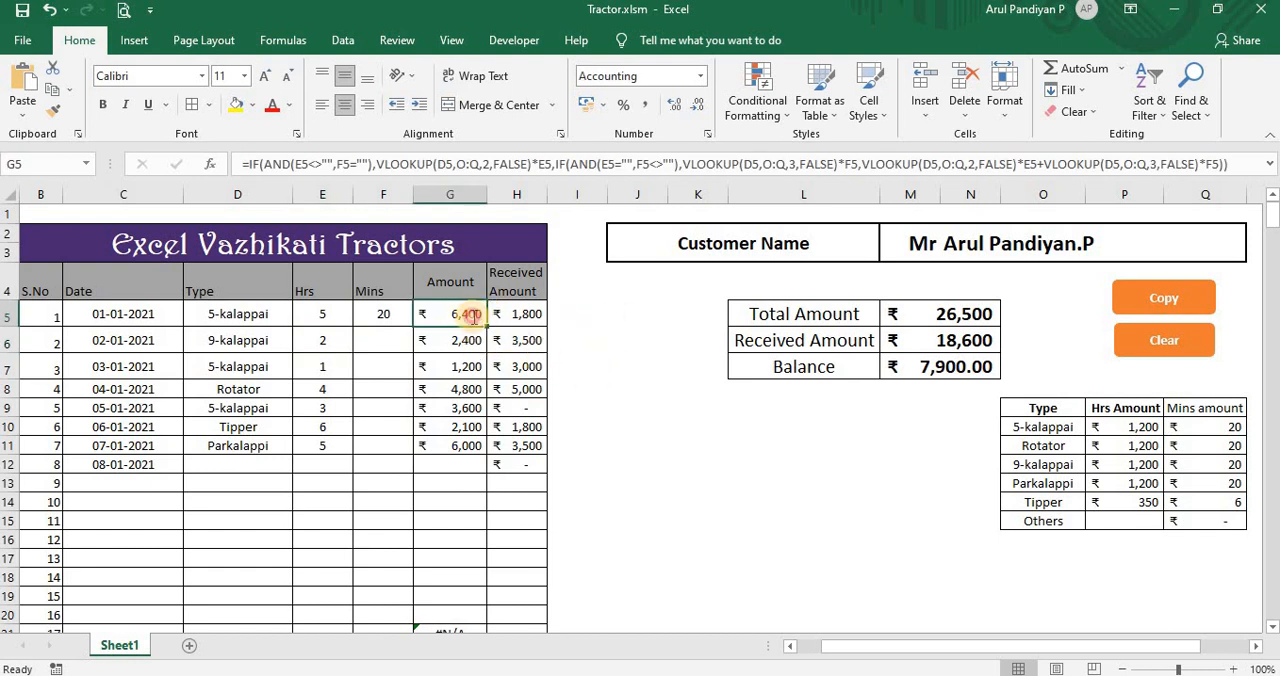
pyautogui.doubleClick(473, 316)
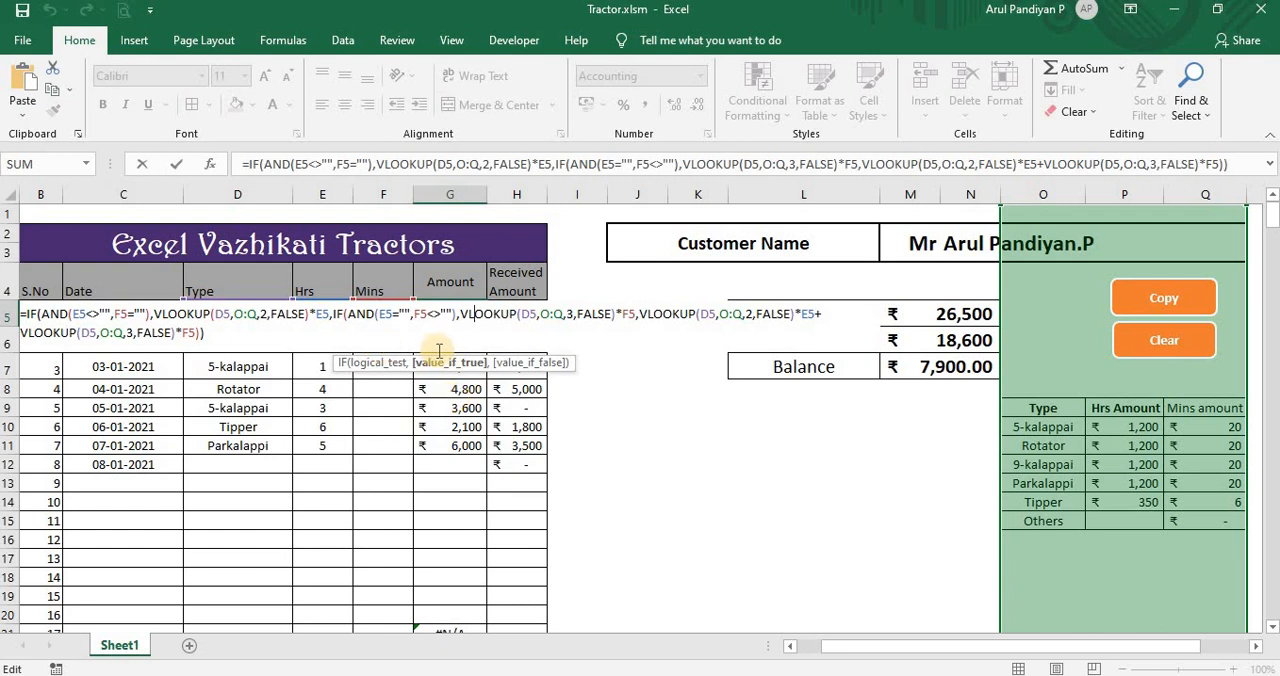
pyautogui.press('Return')
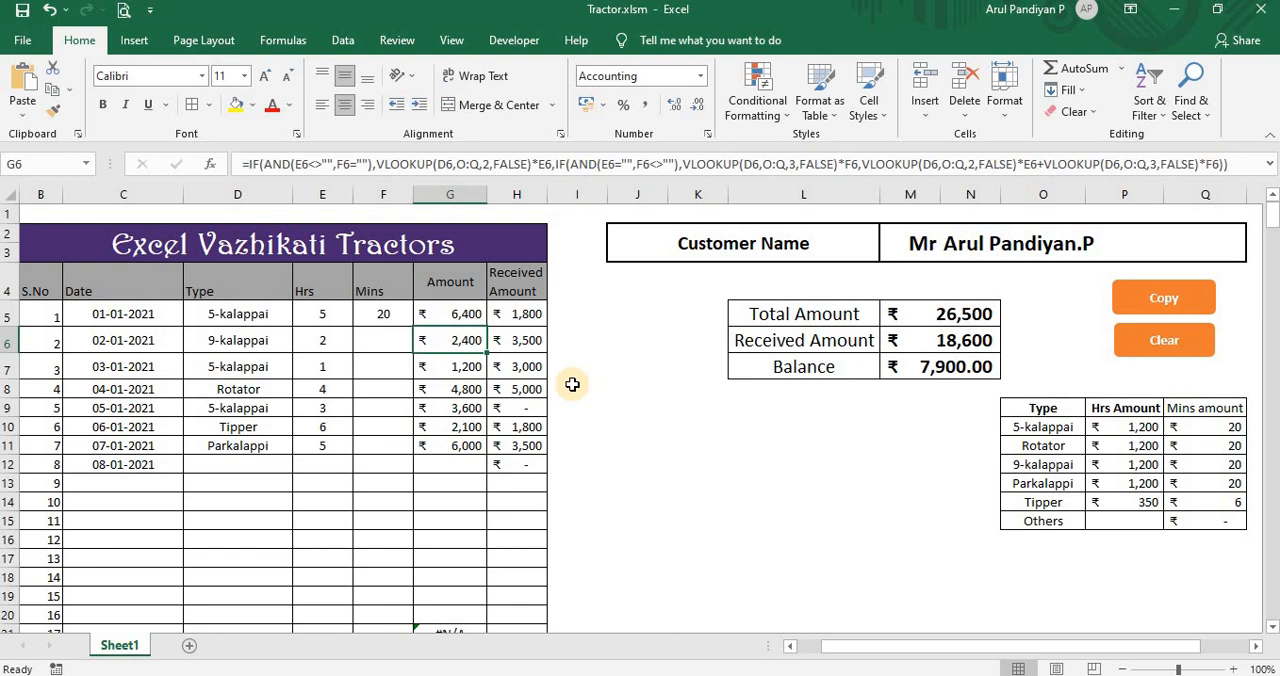
pyautogui.click(572, 385)
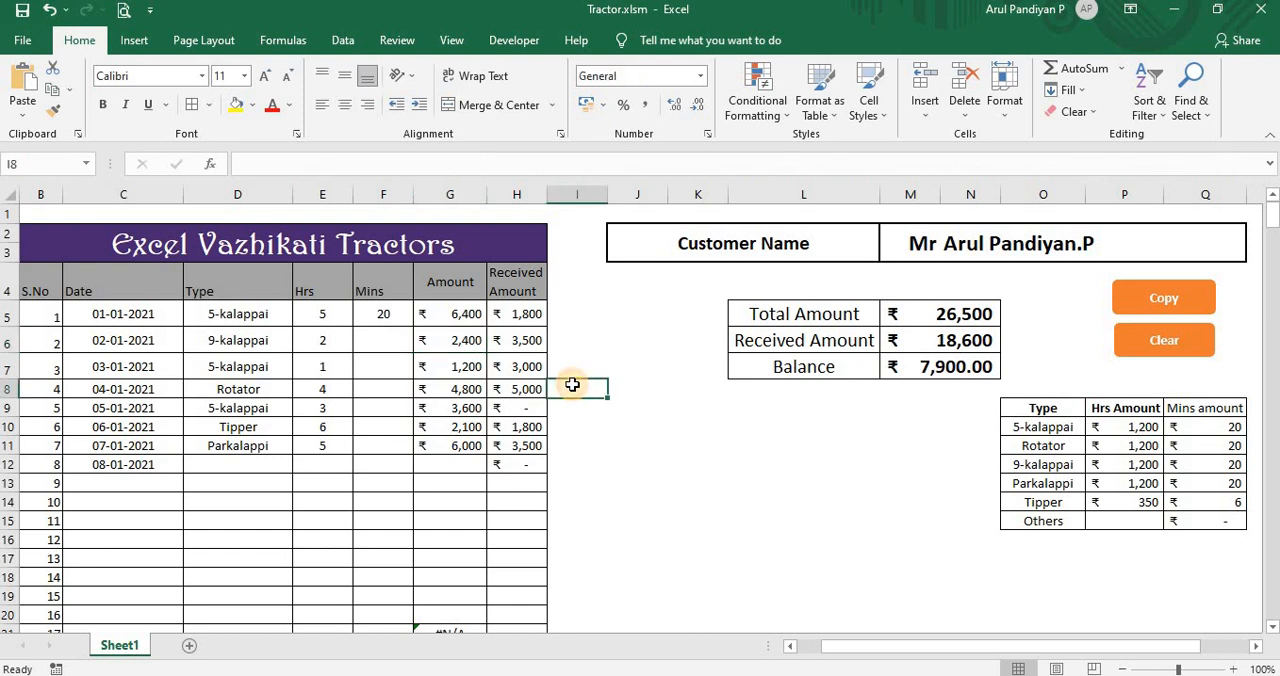